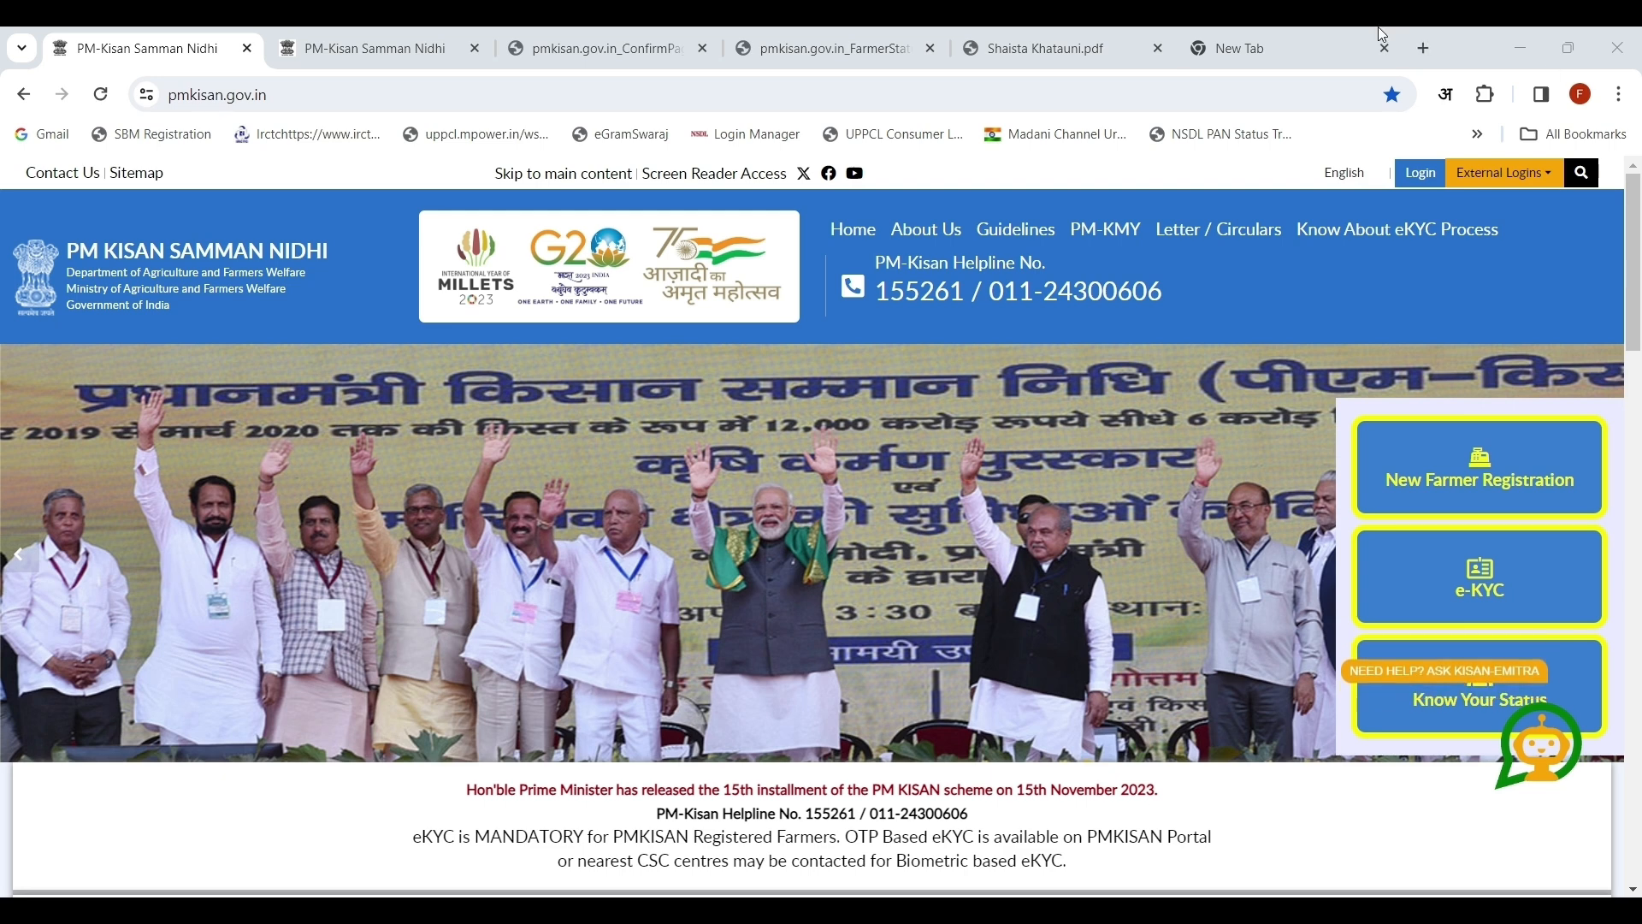
# Load pmkisan.gov.in in the empty browser tab, dismiss its announcement popup, and close that tab
pyautogui.click(1288, 48)
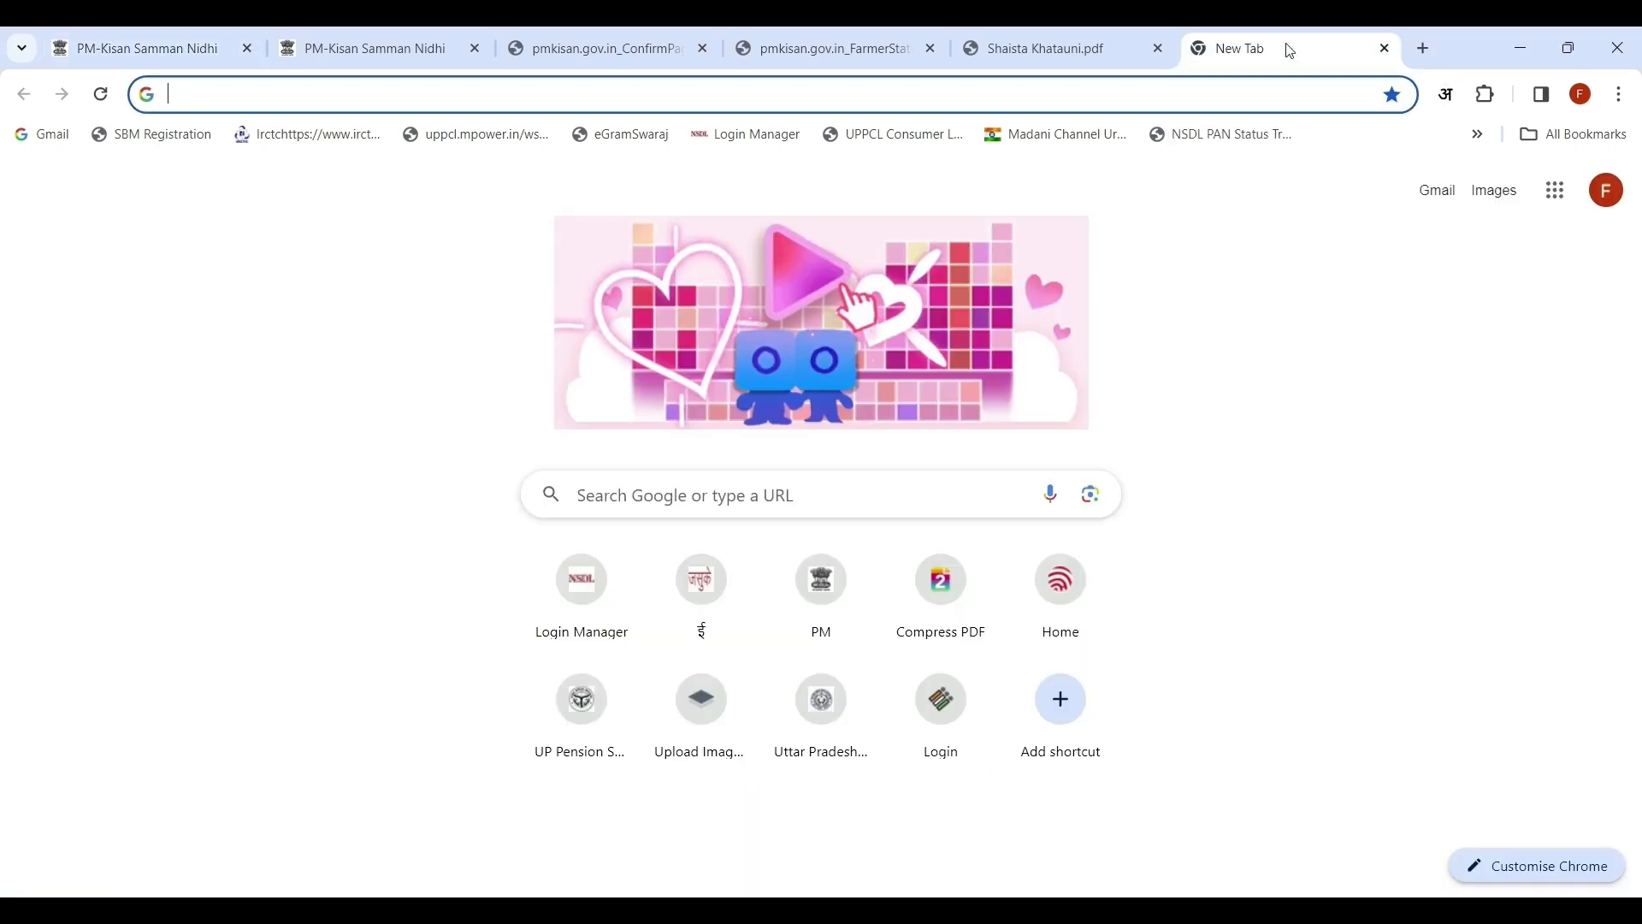
pyautogui.click(676, 89)
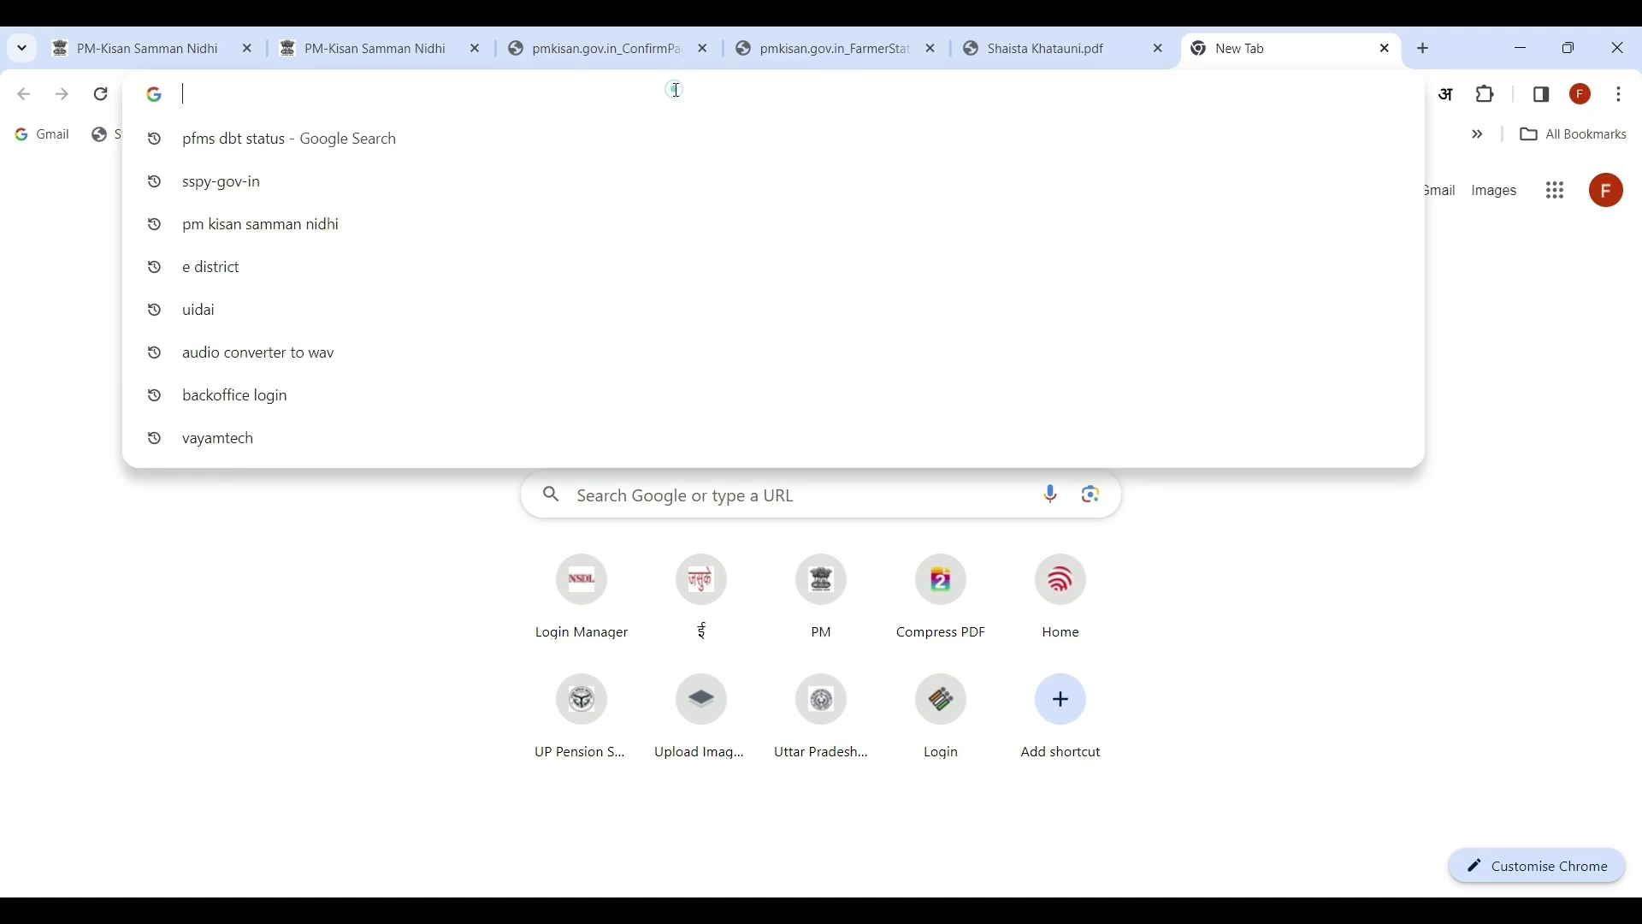
pyautogui.write('pmkisan.gov.in')
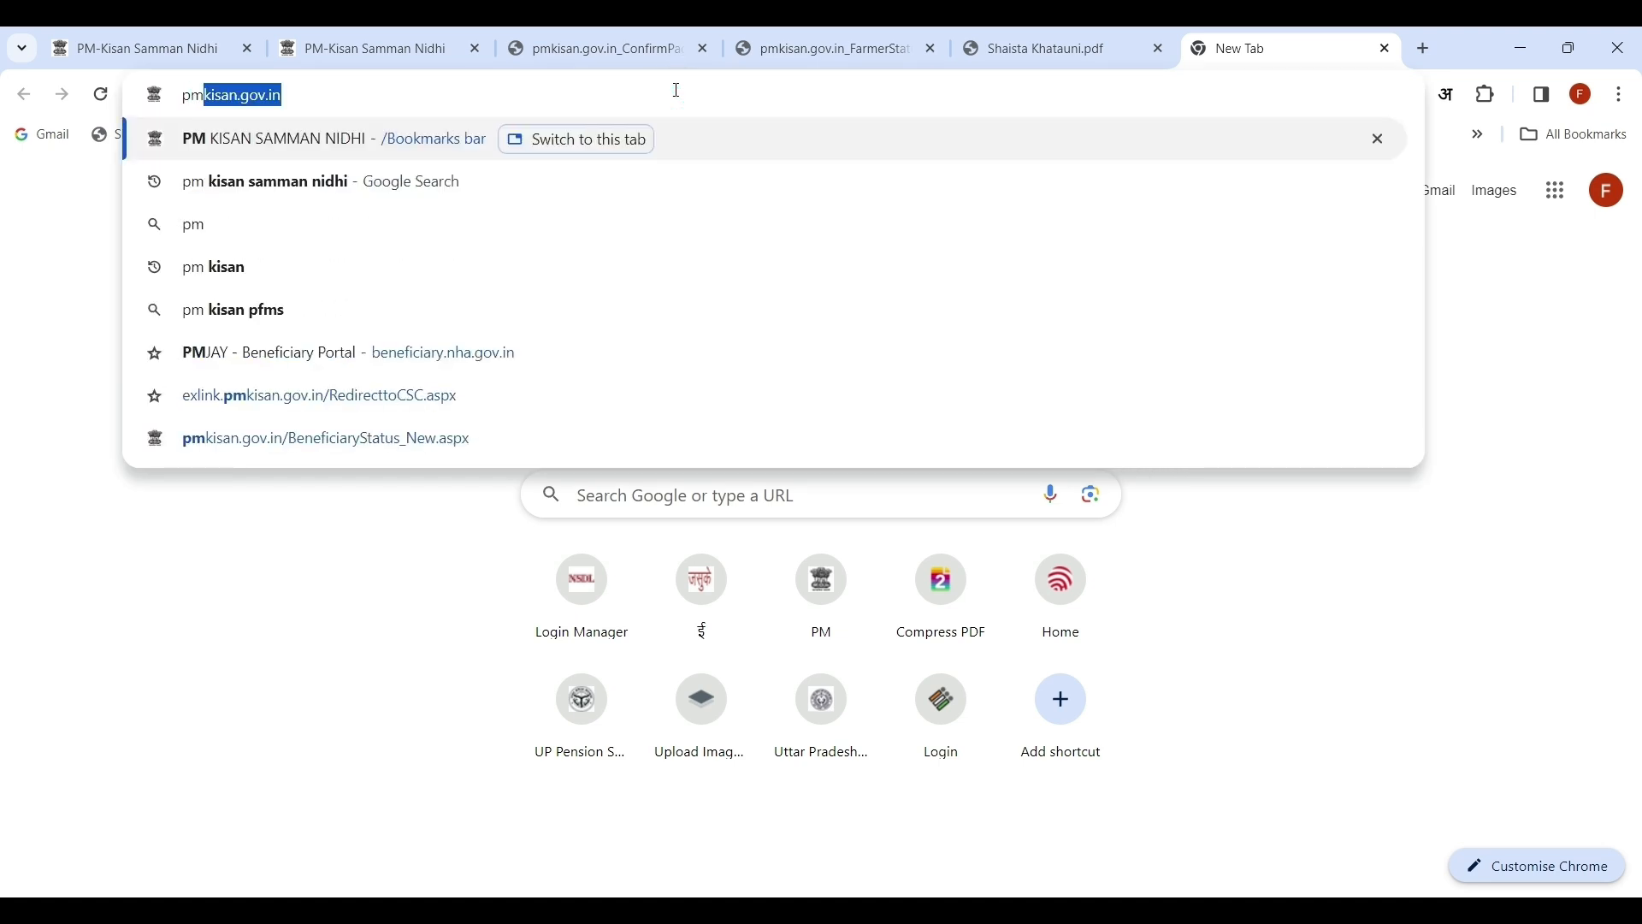
pyautogui.press('Return')
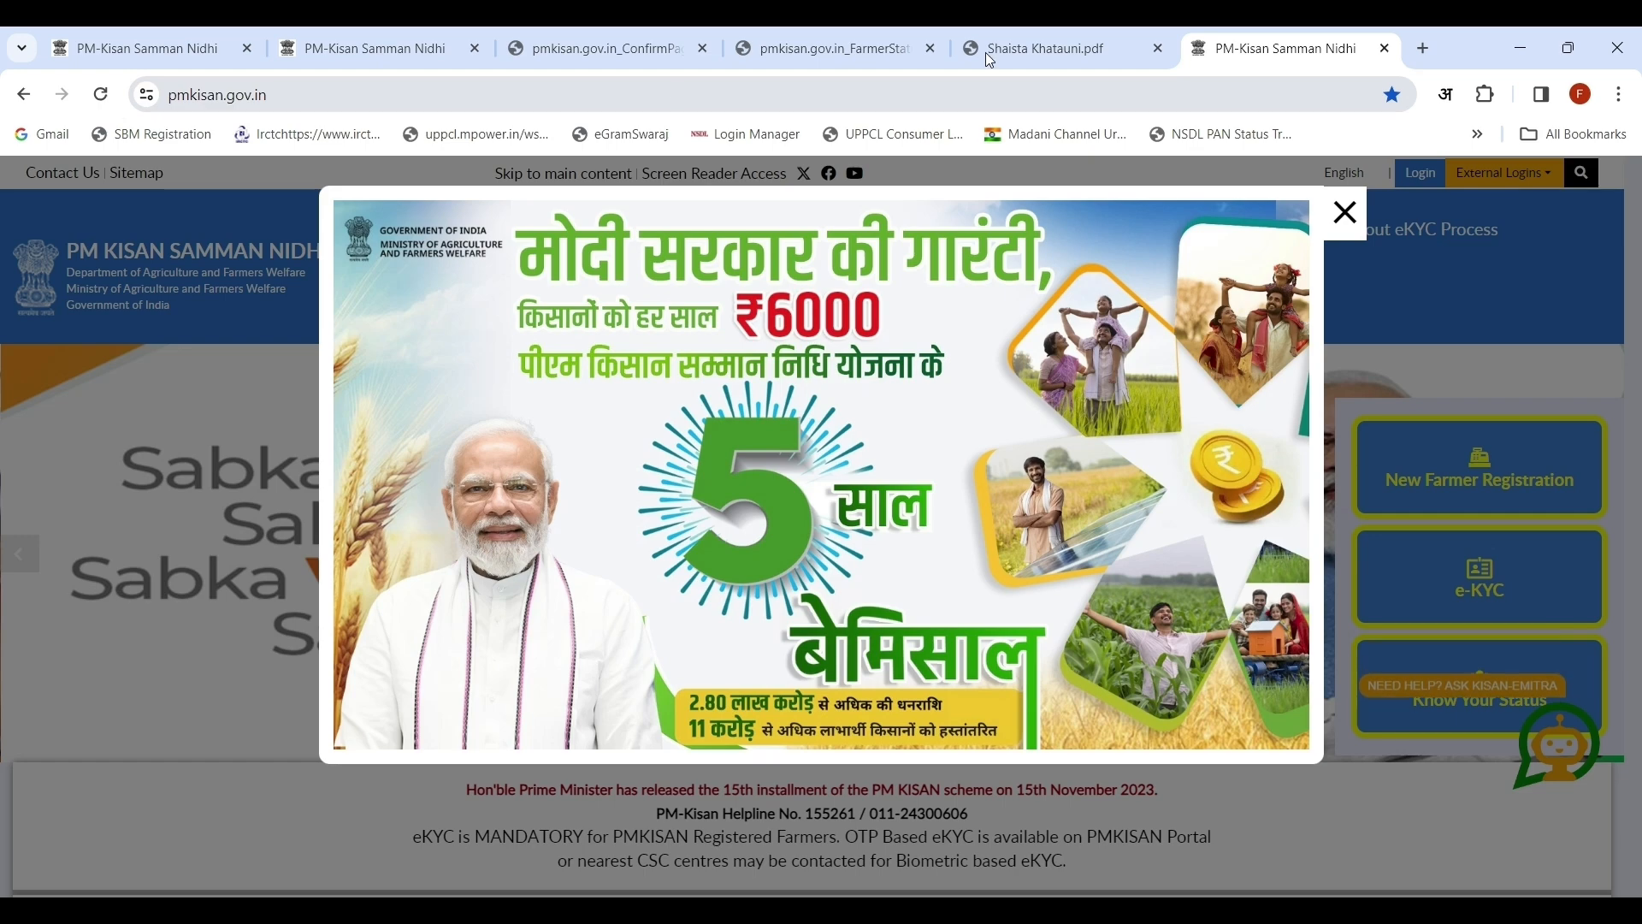
pyautogui.click(1344, 213)
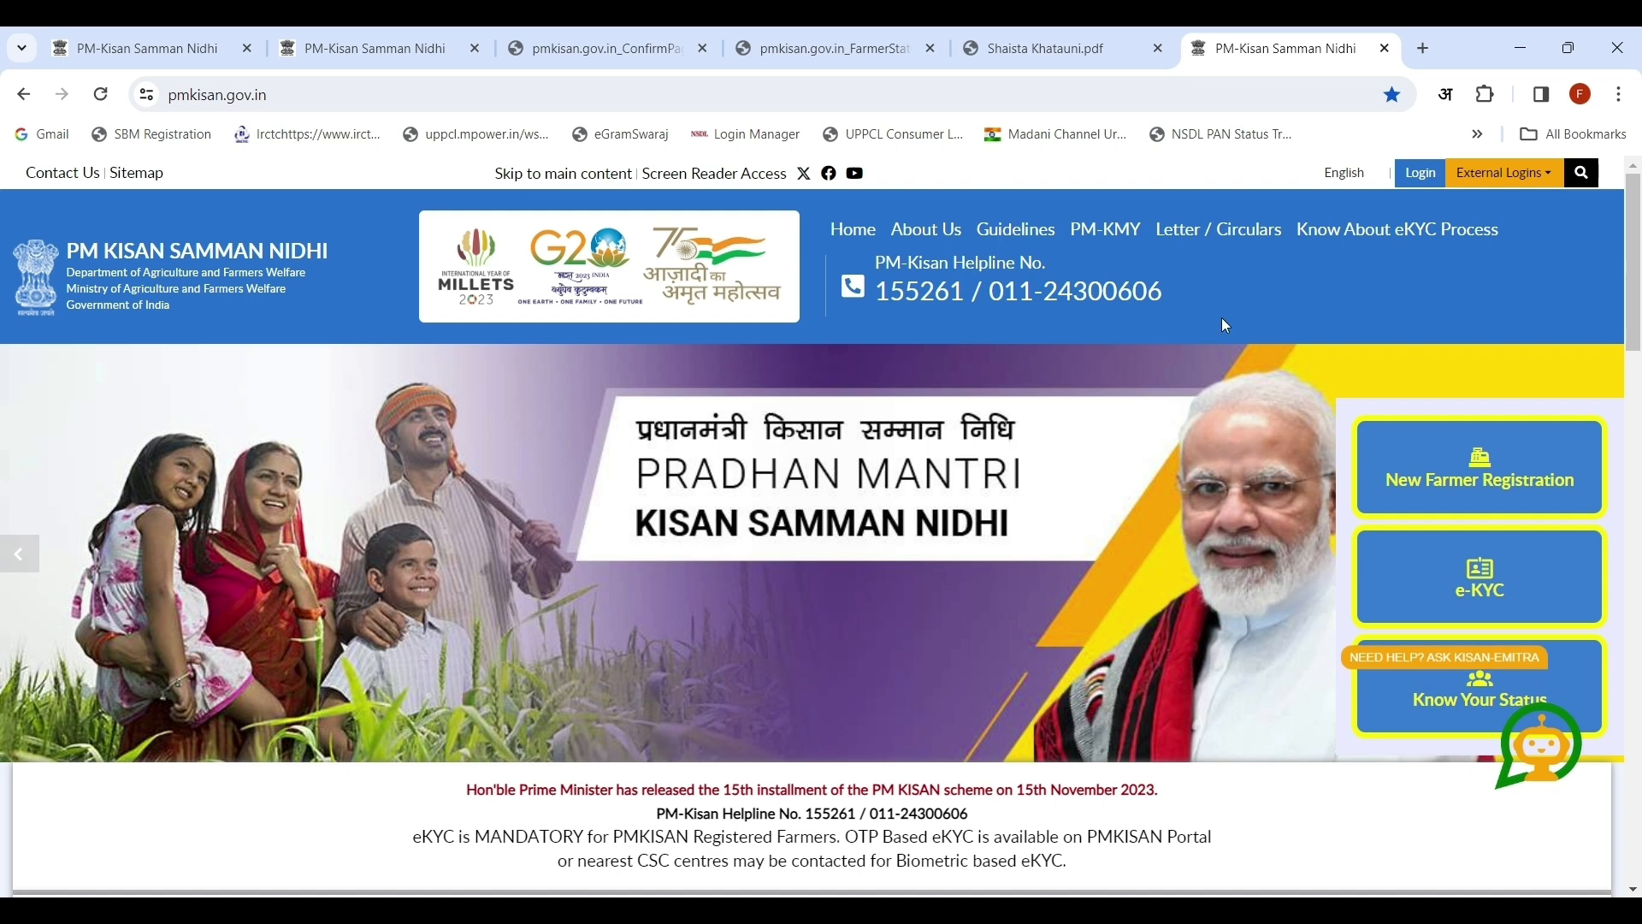
pyautogui.click(1385, 48)
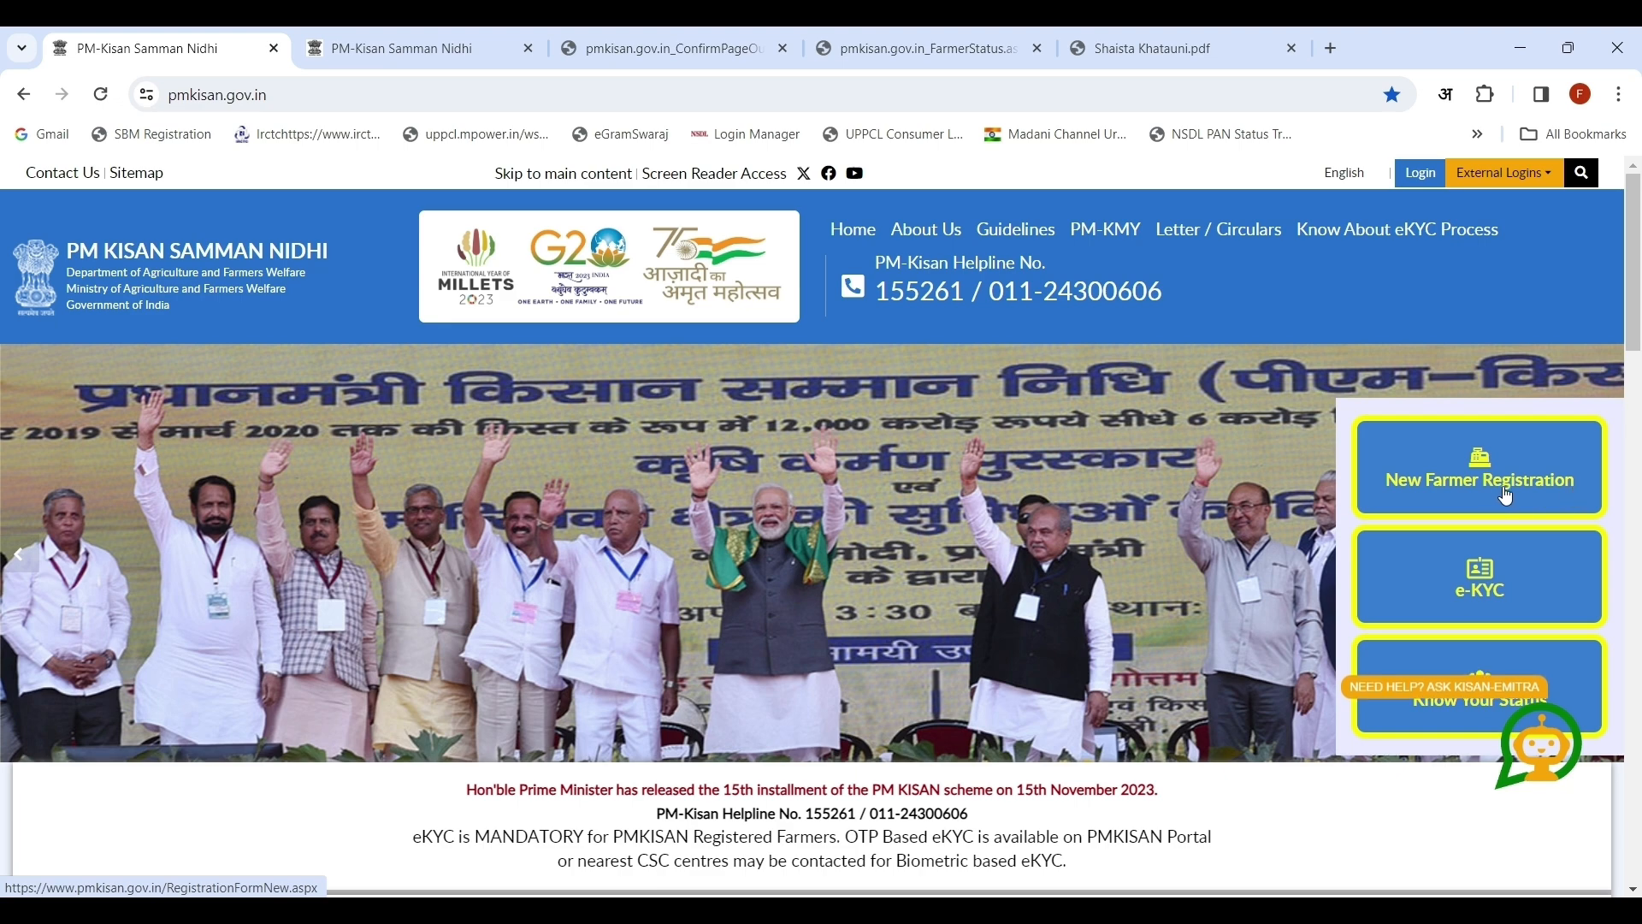
# Open the New Farmer Registration form from the Farmers Corner section of the PM-Kisan homepage
pyautogui.scroll(-5, 1505, 496)
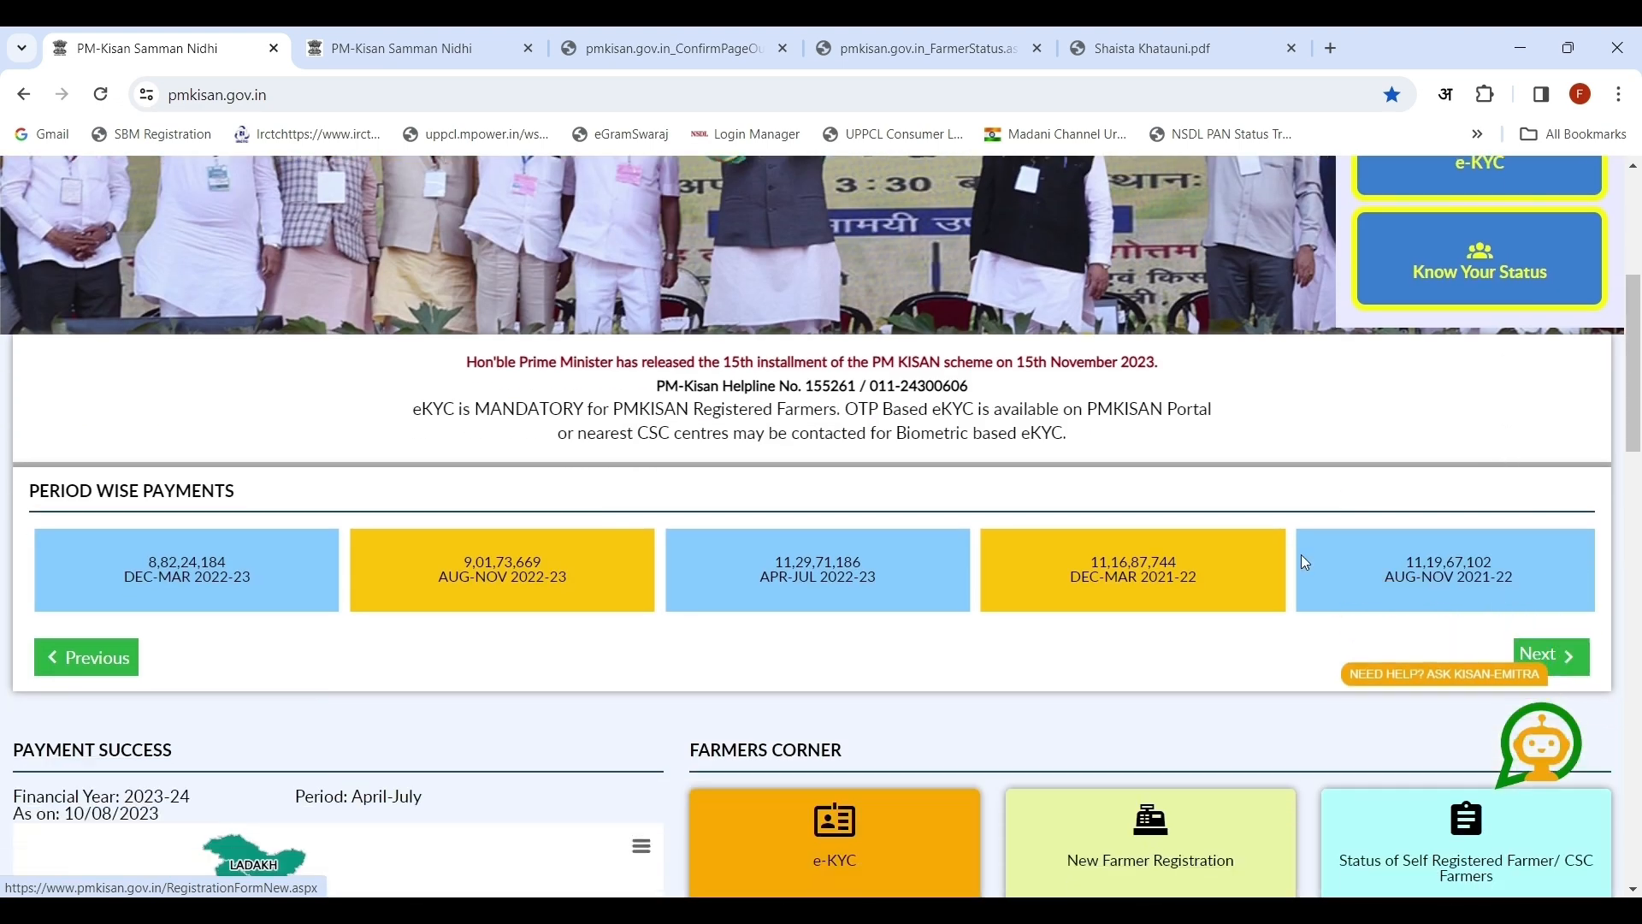
pyautogui.scroll(-2, 1305, 562)
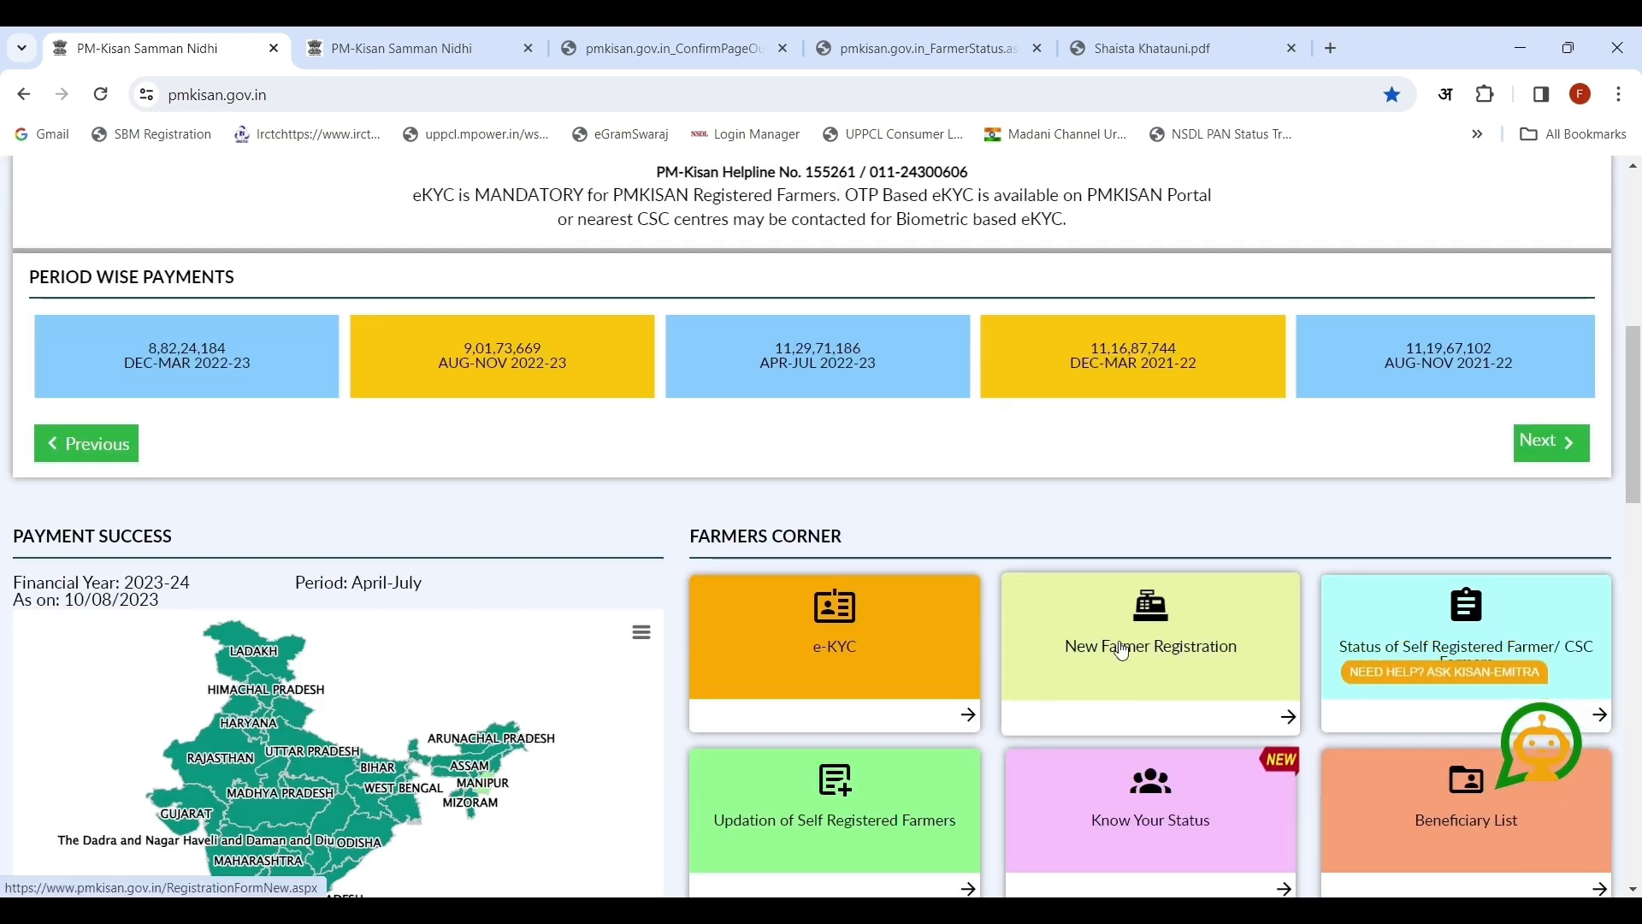
pyautogui.click(1163, 655)
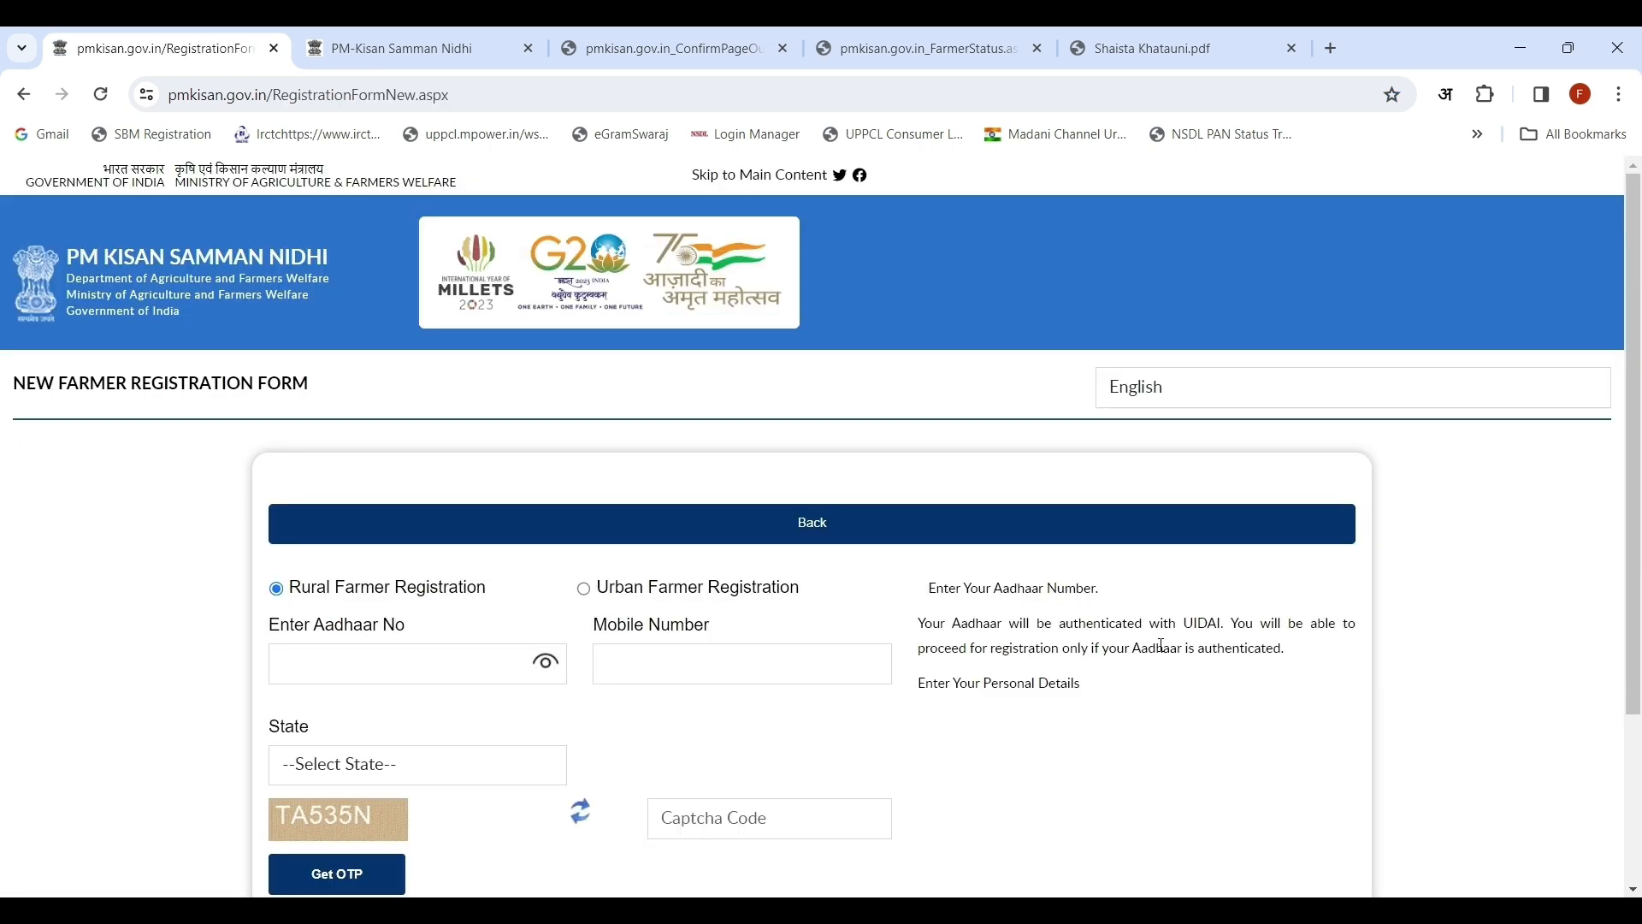
pyautogui.scroll(-2, 553, 576)
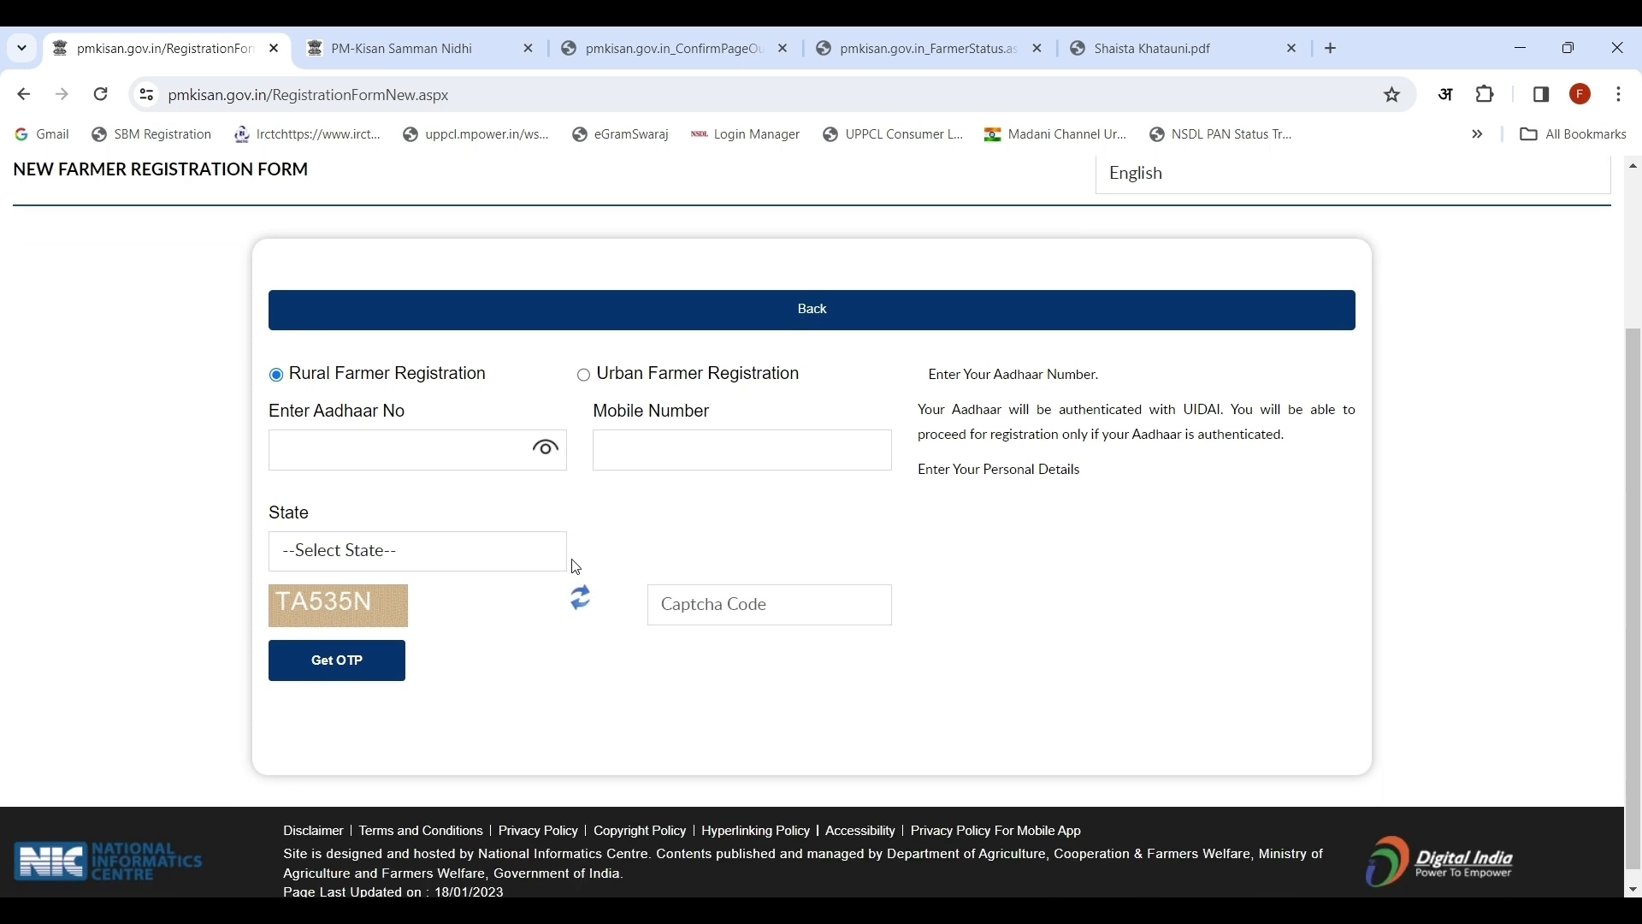
pyautogui.click(436, 451)
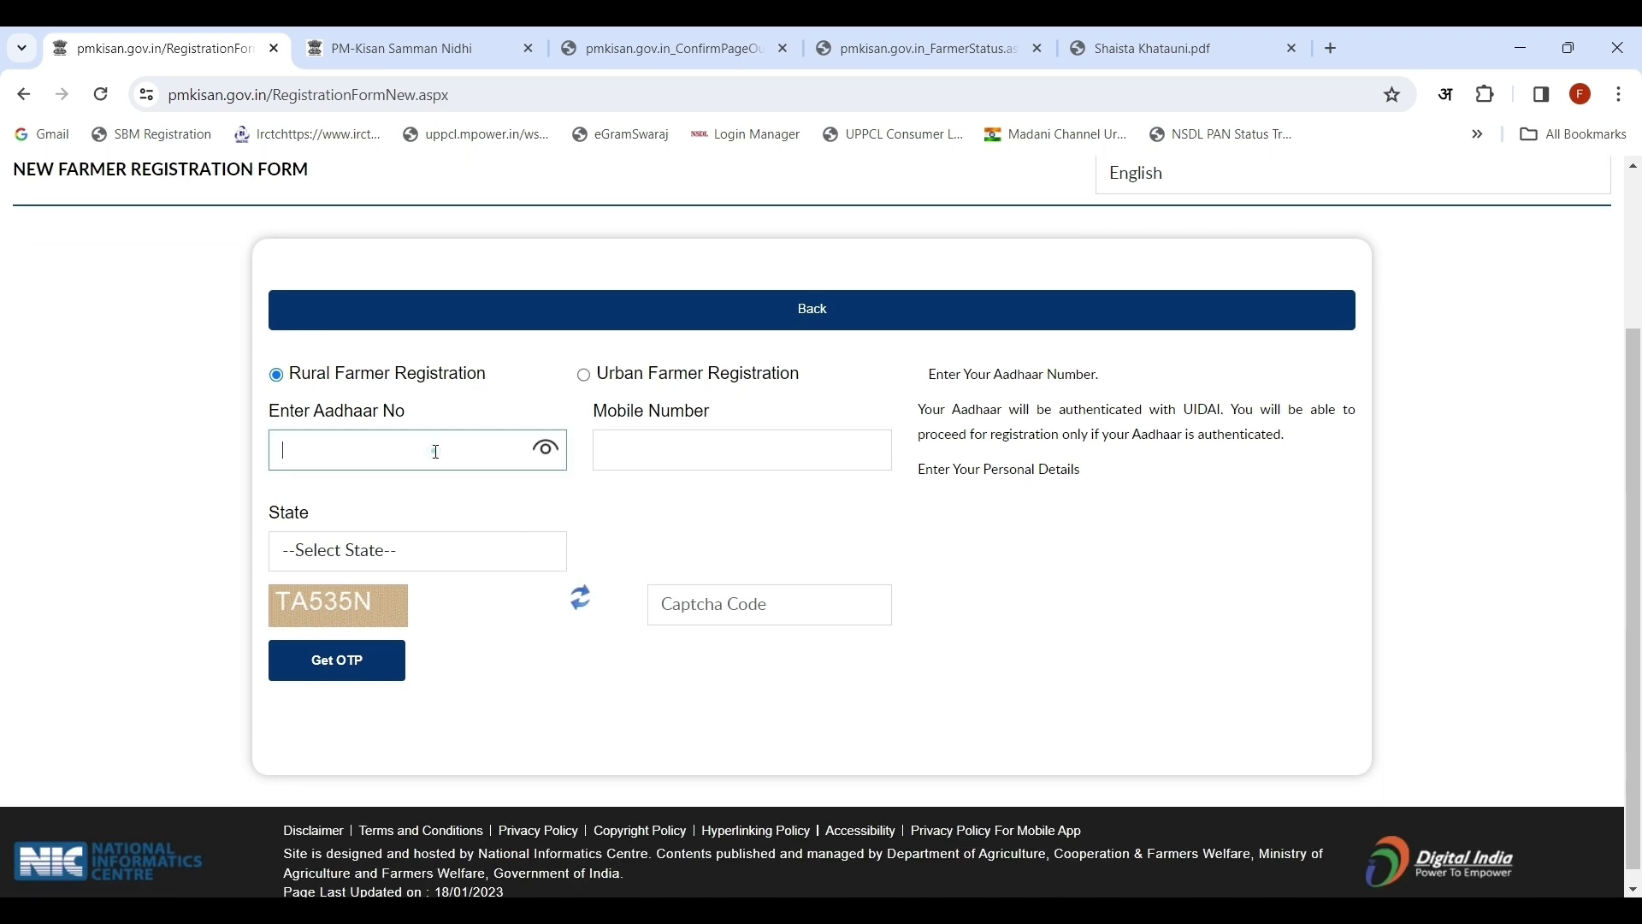
pyautogui.click(742, 447)
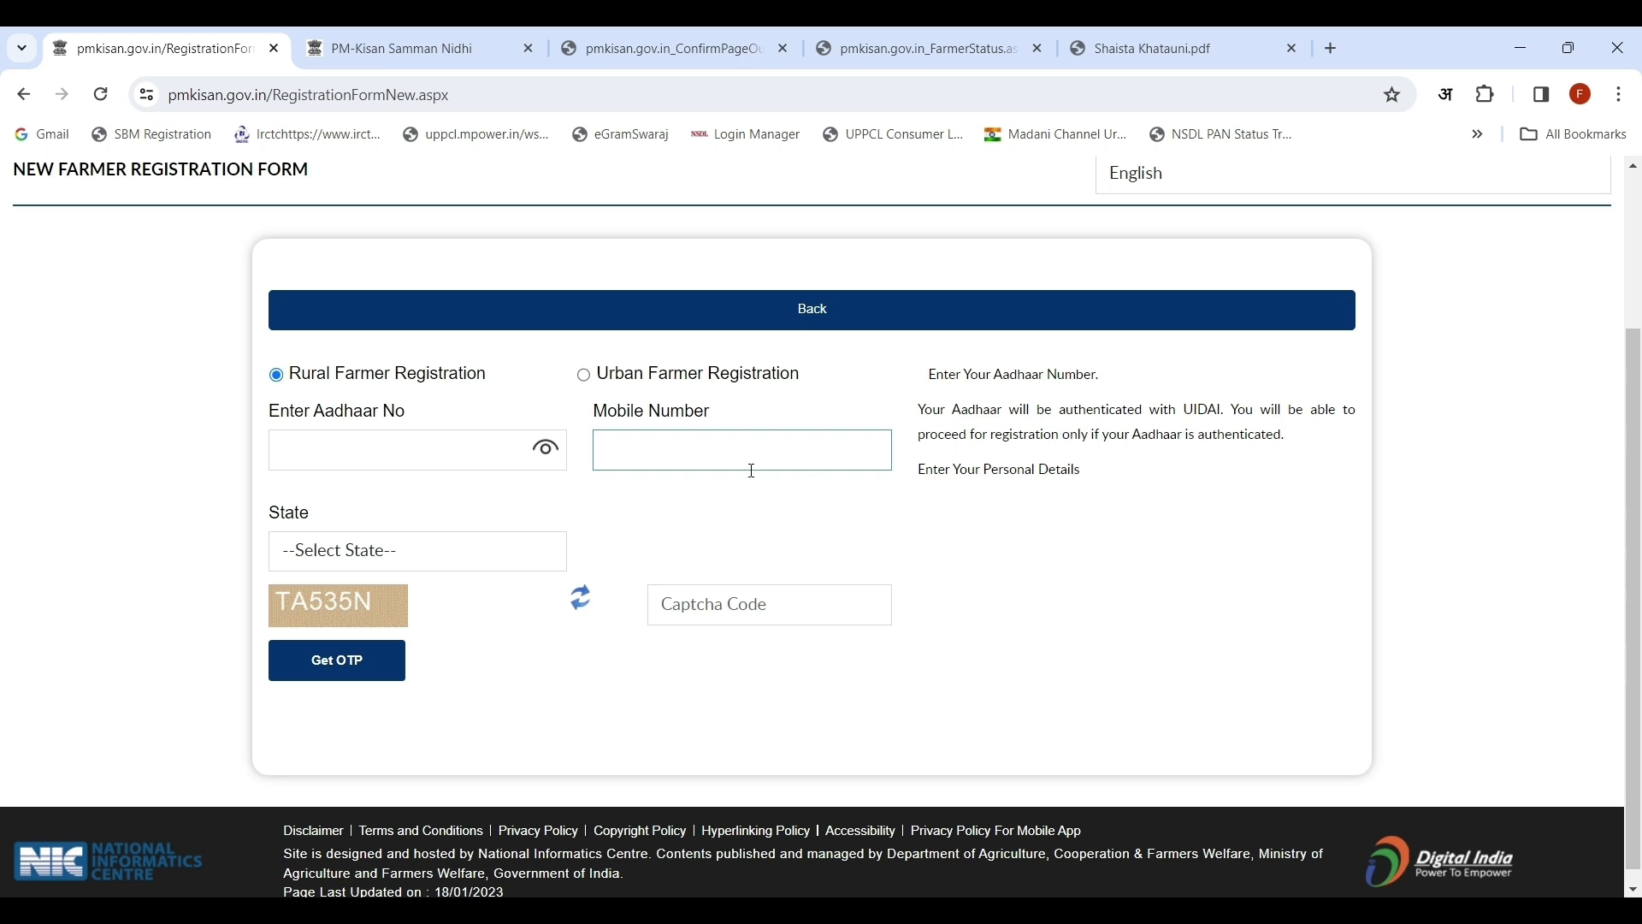
pyautogui.click(446, 451)
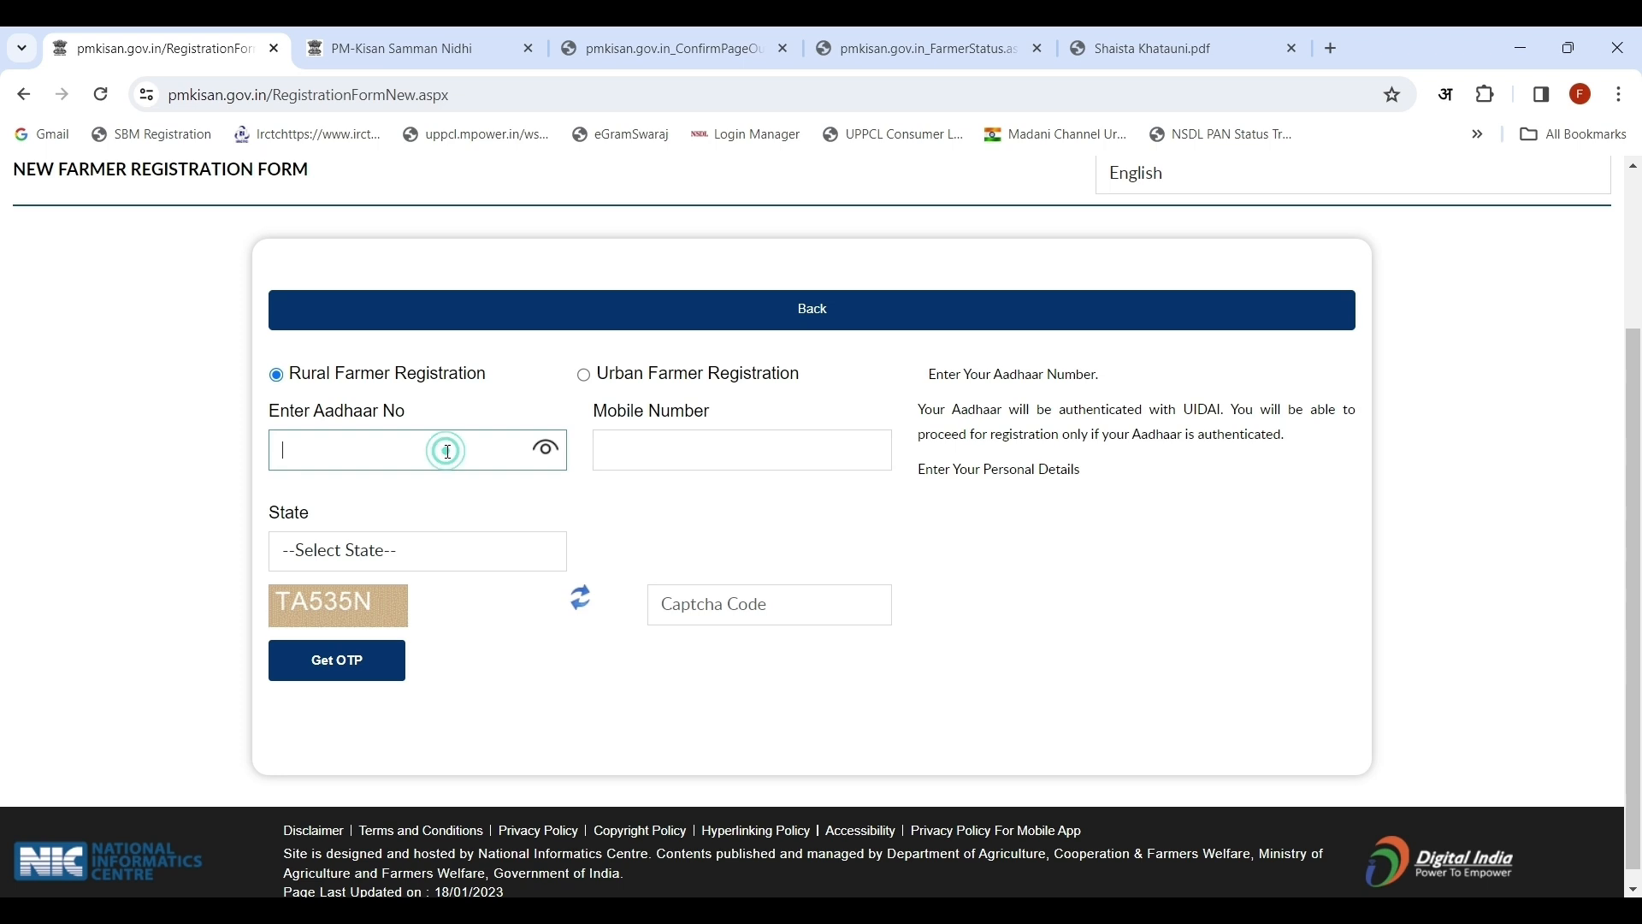
pyautogui.click(681, 443)
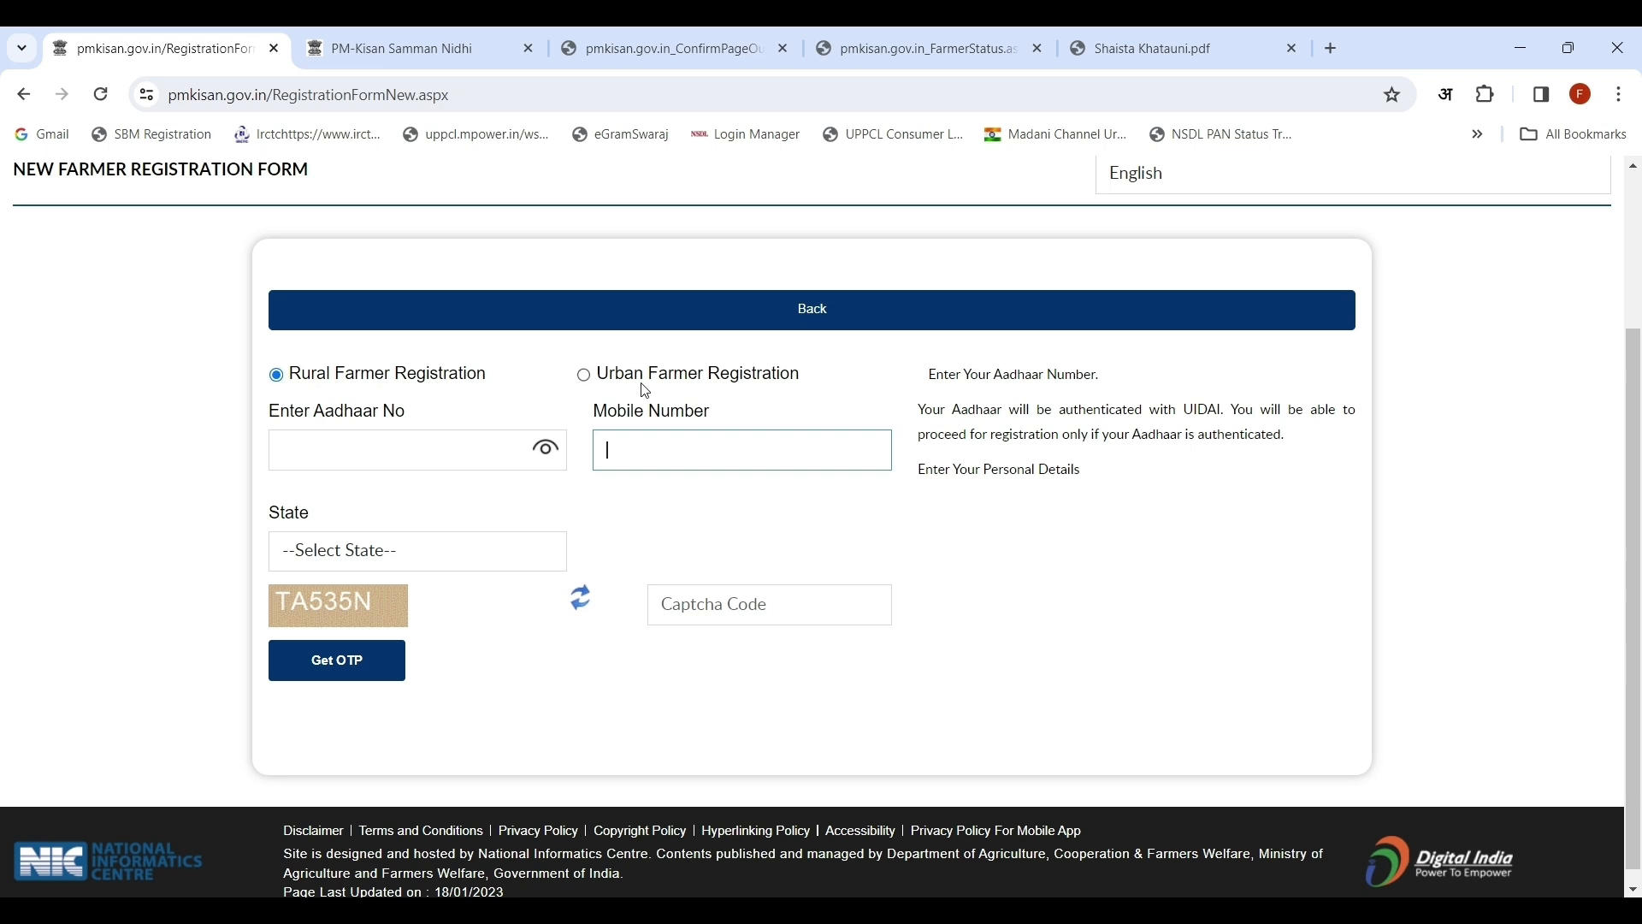
pyautogui.click(379, 453)
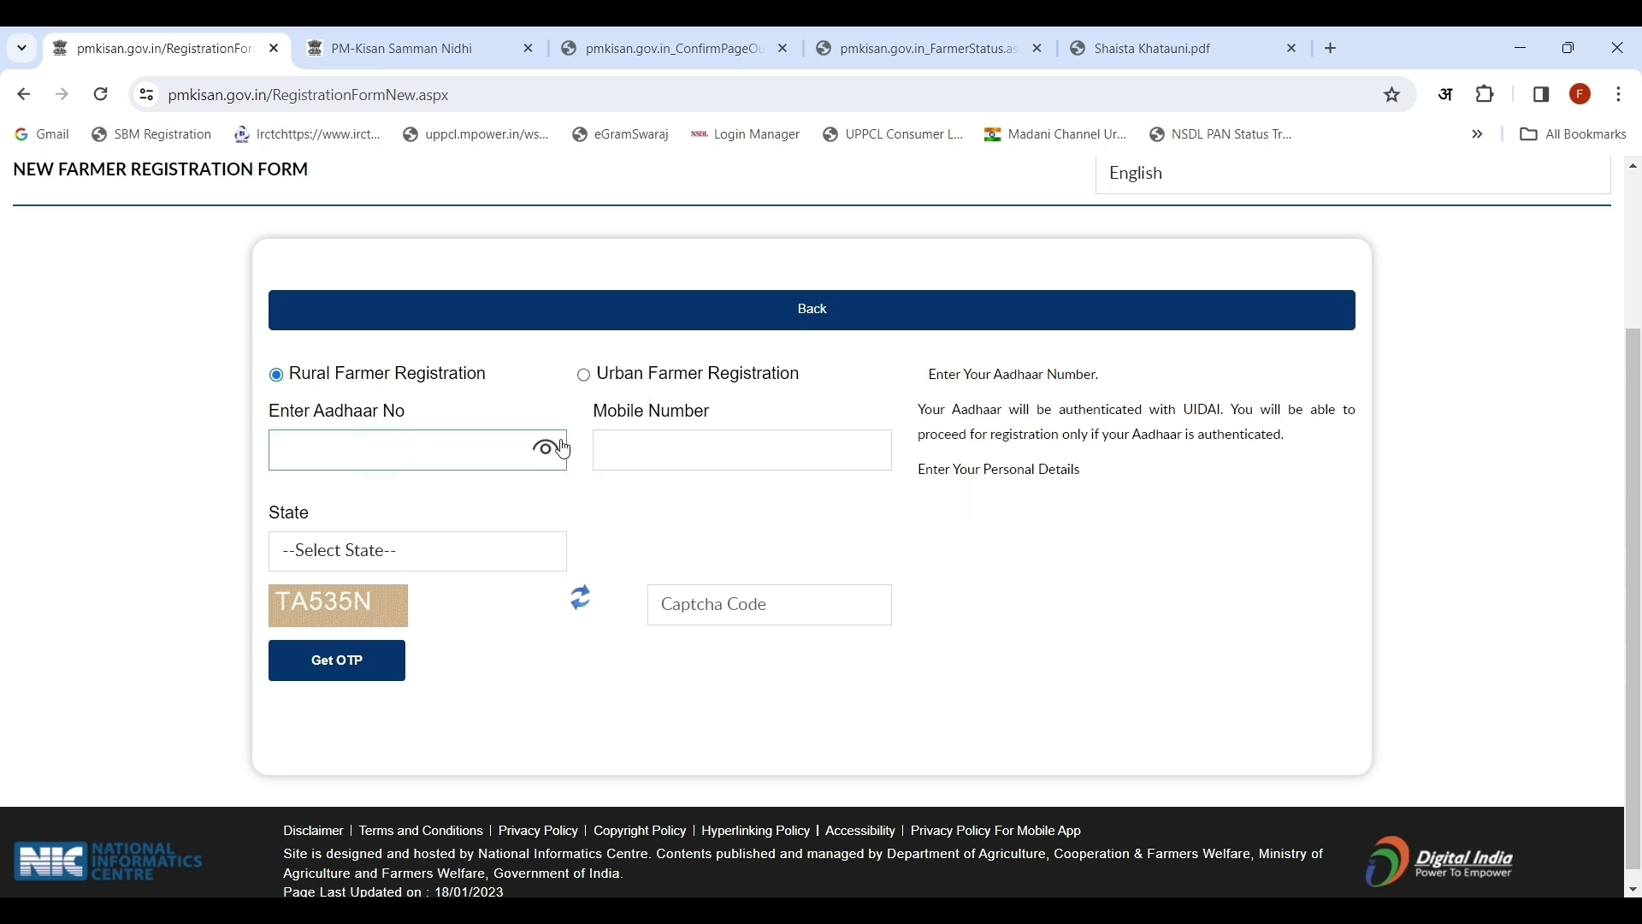
pyautogui.click(691, 445)
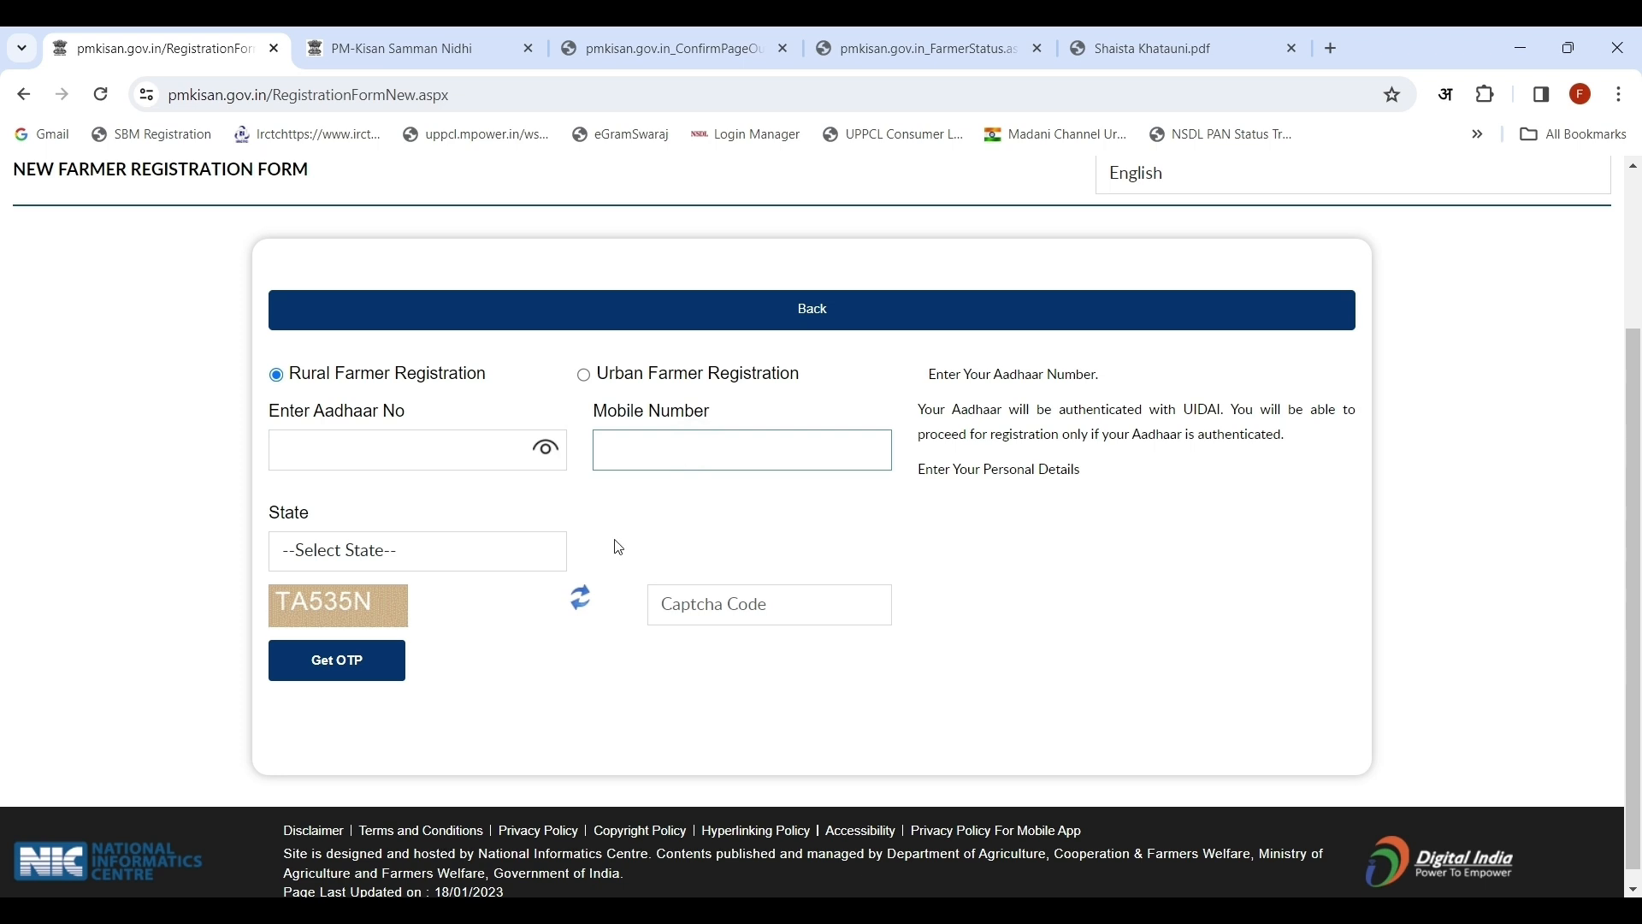
# Select UTTAR PRADESH as the state, fill in the Aadhaar number, mobile number and captcha code, and request the OTP
pyautogui.click(466, 550)
pyautogui.scroll(-5, 432, 454)
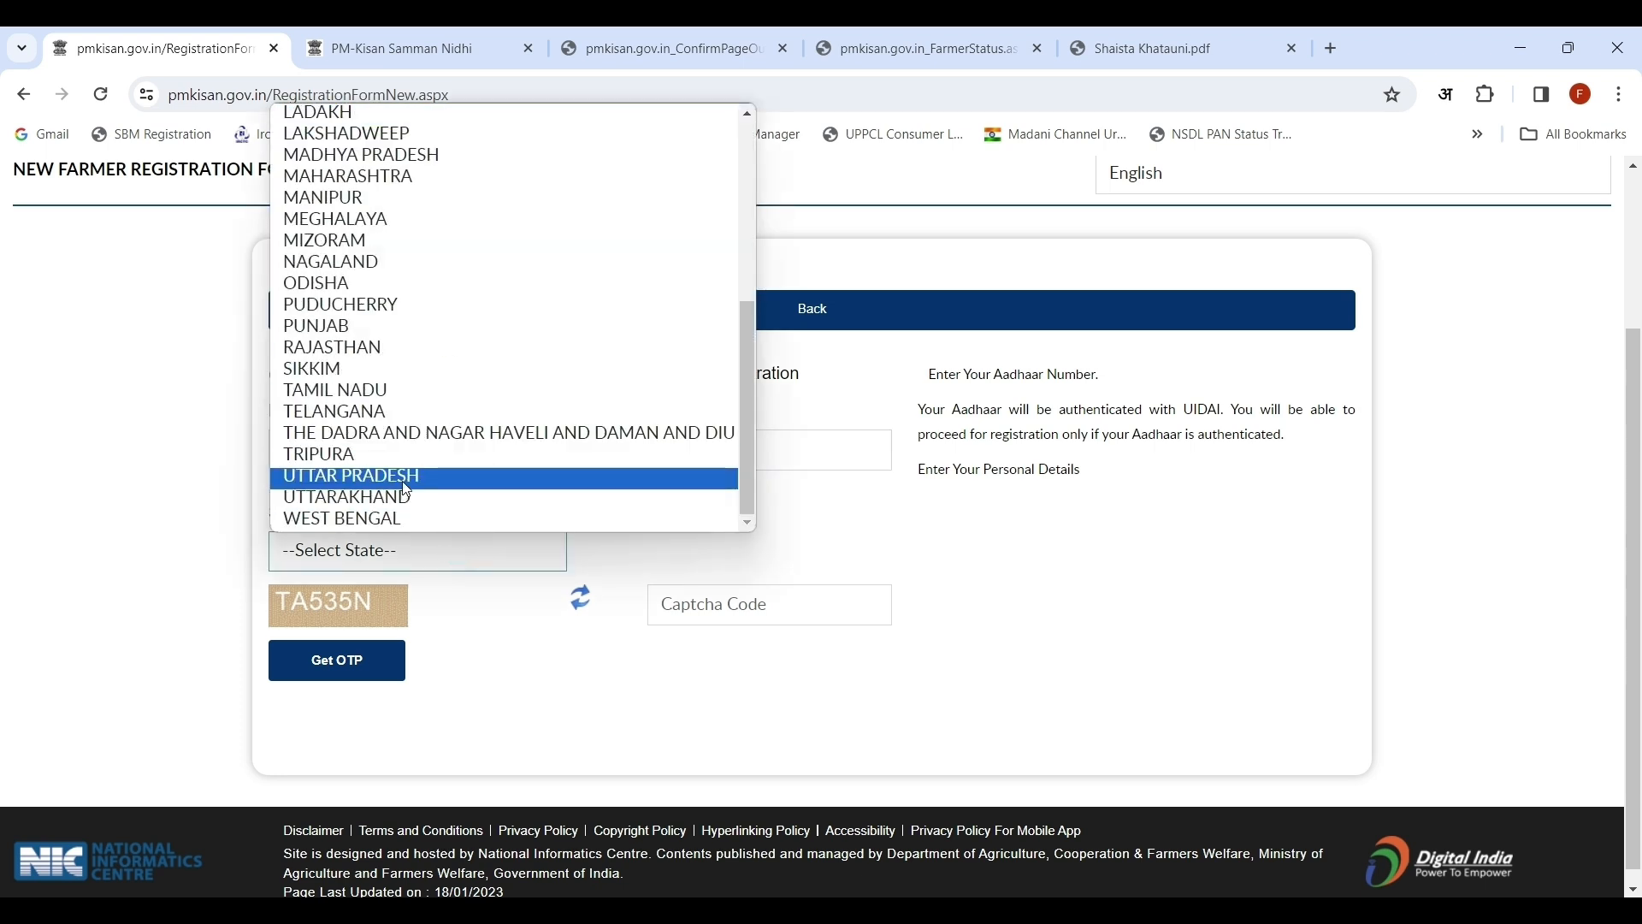
pyautogui.click(403, 484)
pyautogui.click(716, 605)
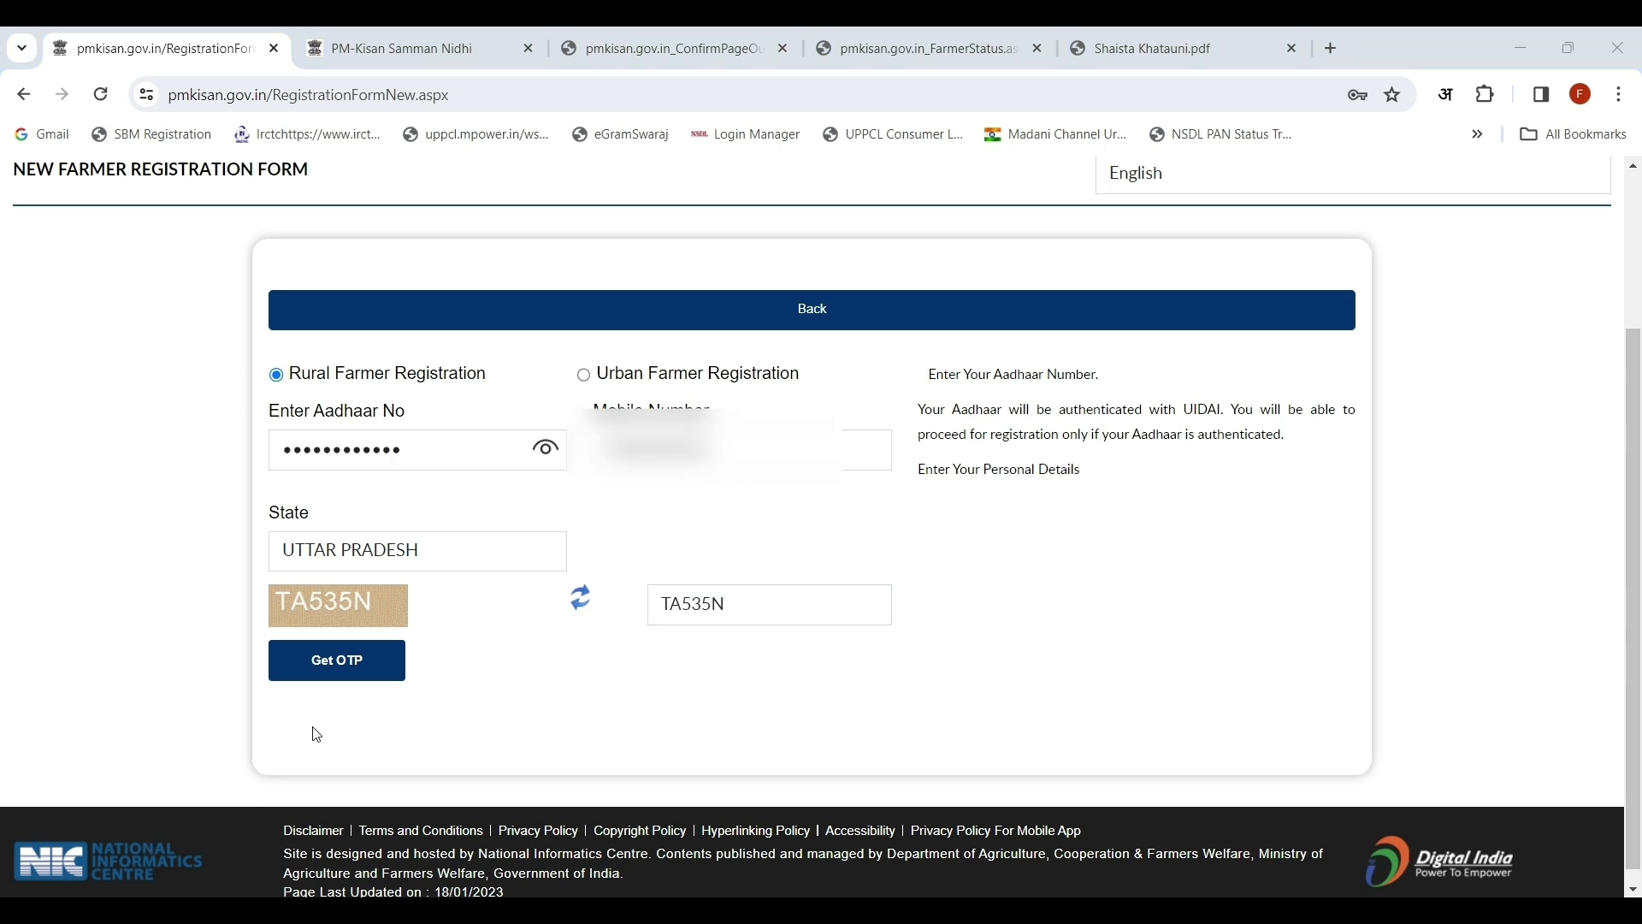
pyautogui.click(331, 669)
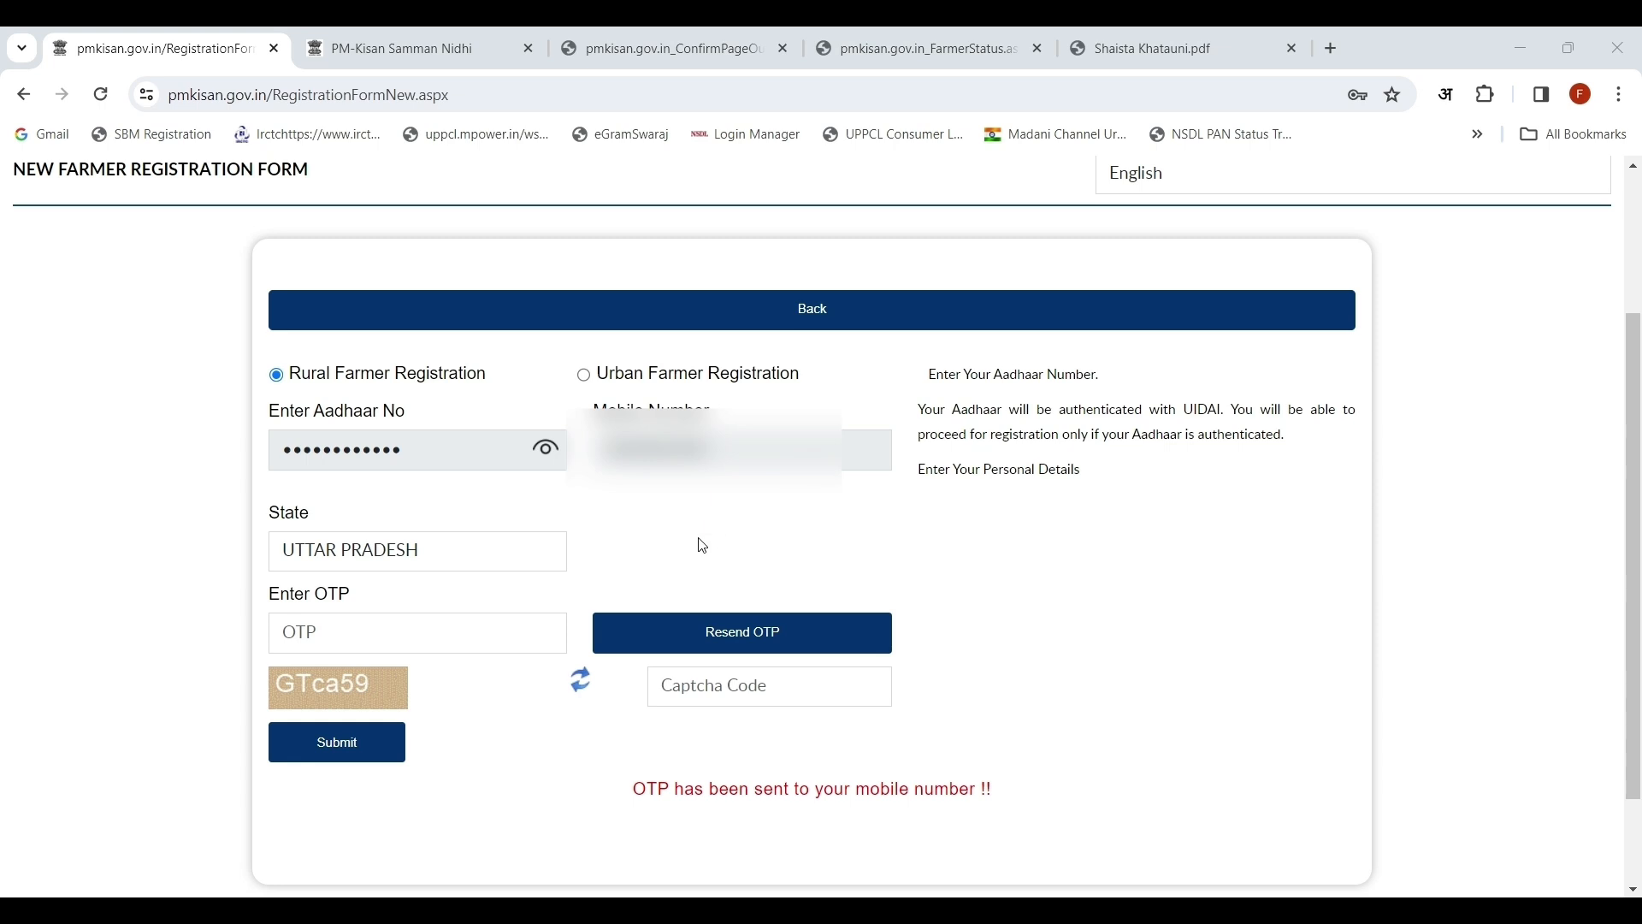
# Enter the OTP received on the mobile number together with the captcha code, and submit them
pyautogui.click(423, 645)
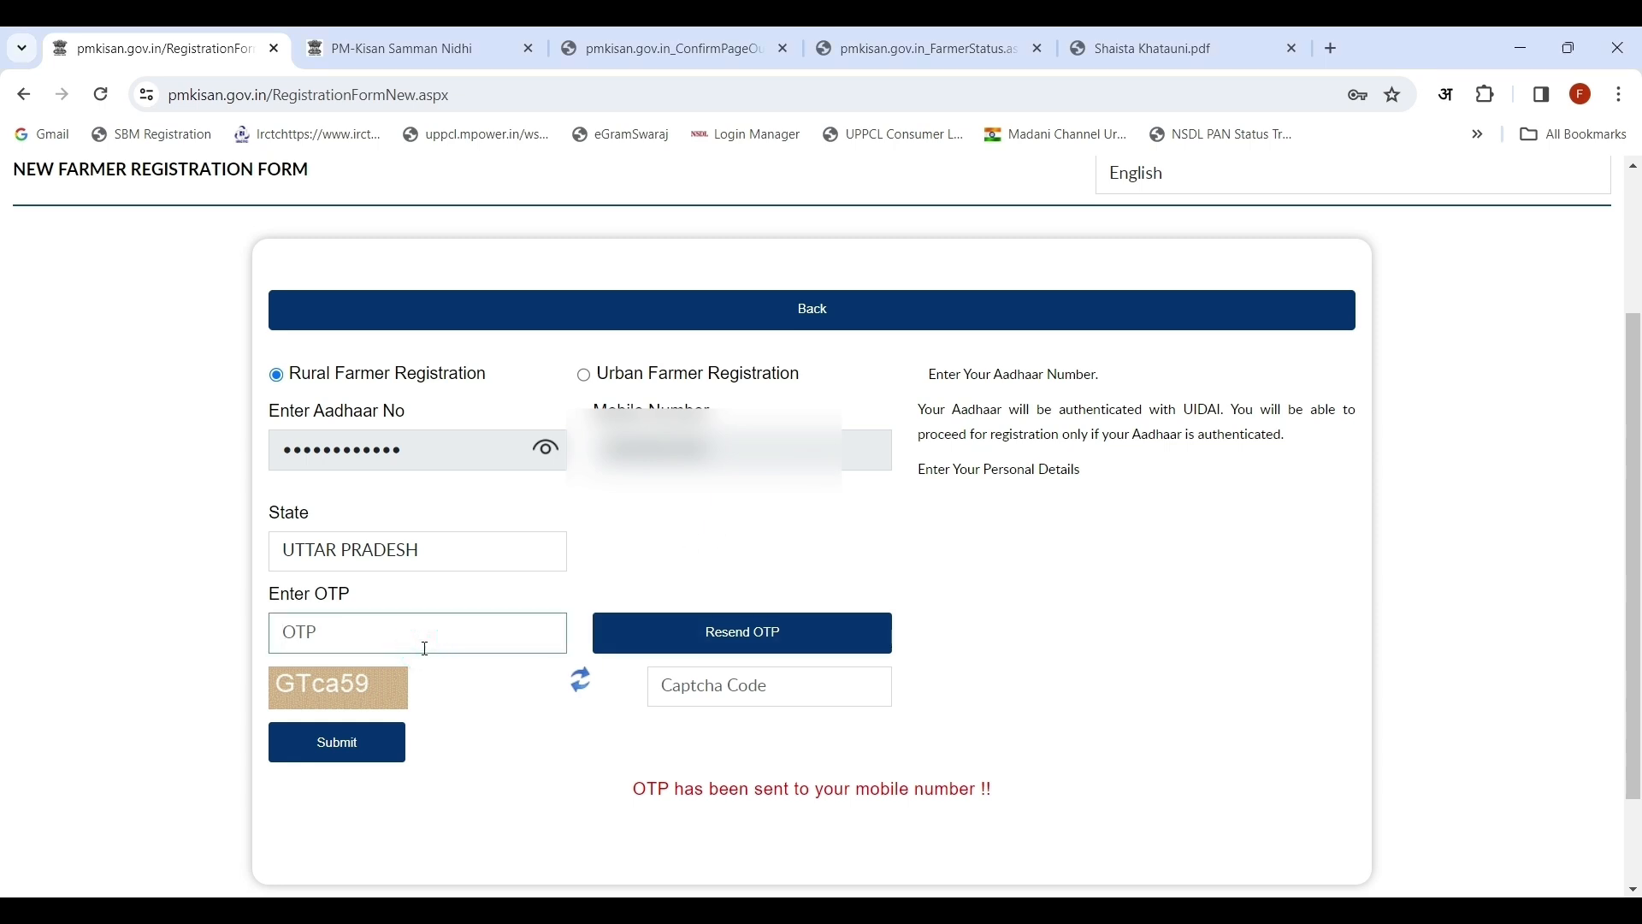
pyautogui.click(687, 693)
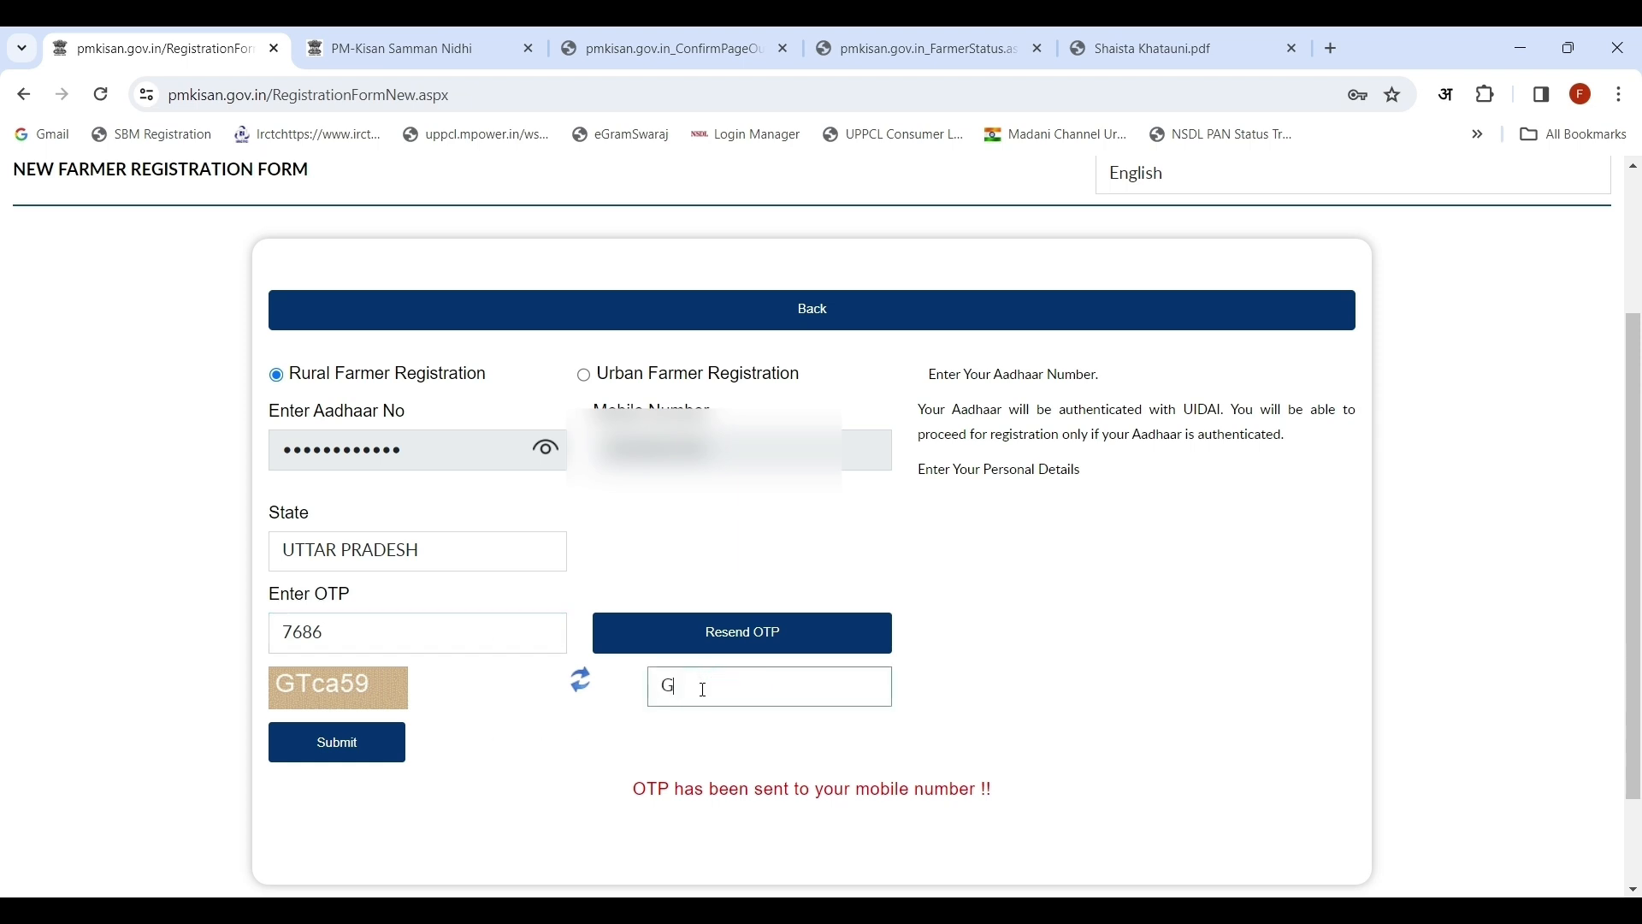
pyautogui.click(324, 744)
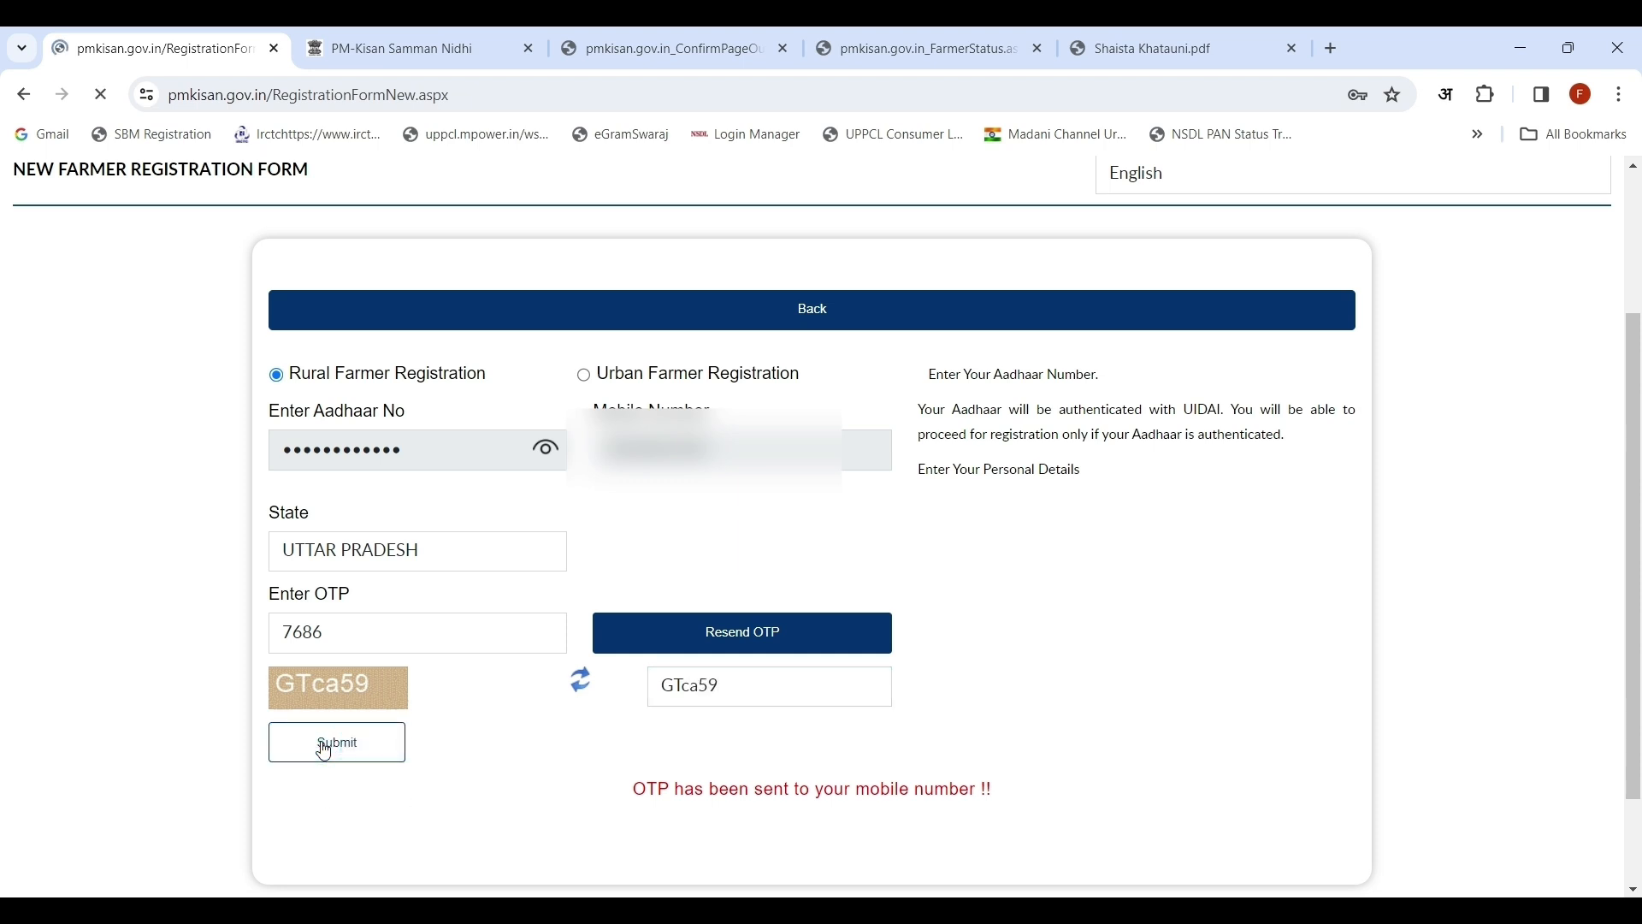
# Enter the OTP for the Aadhaar-registered mobile number and try to verify it
pyautogui.scroll(-3, 735, 673)
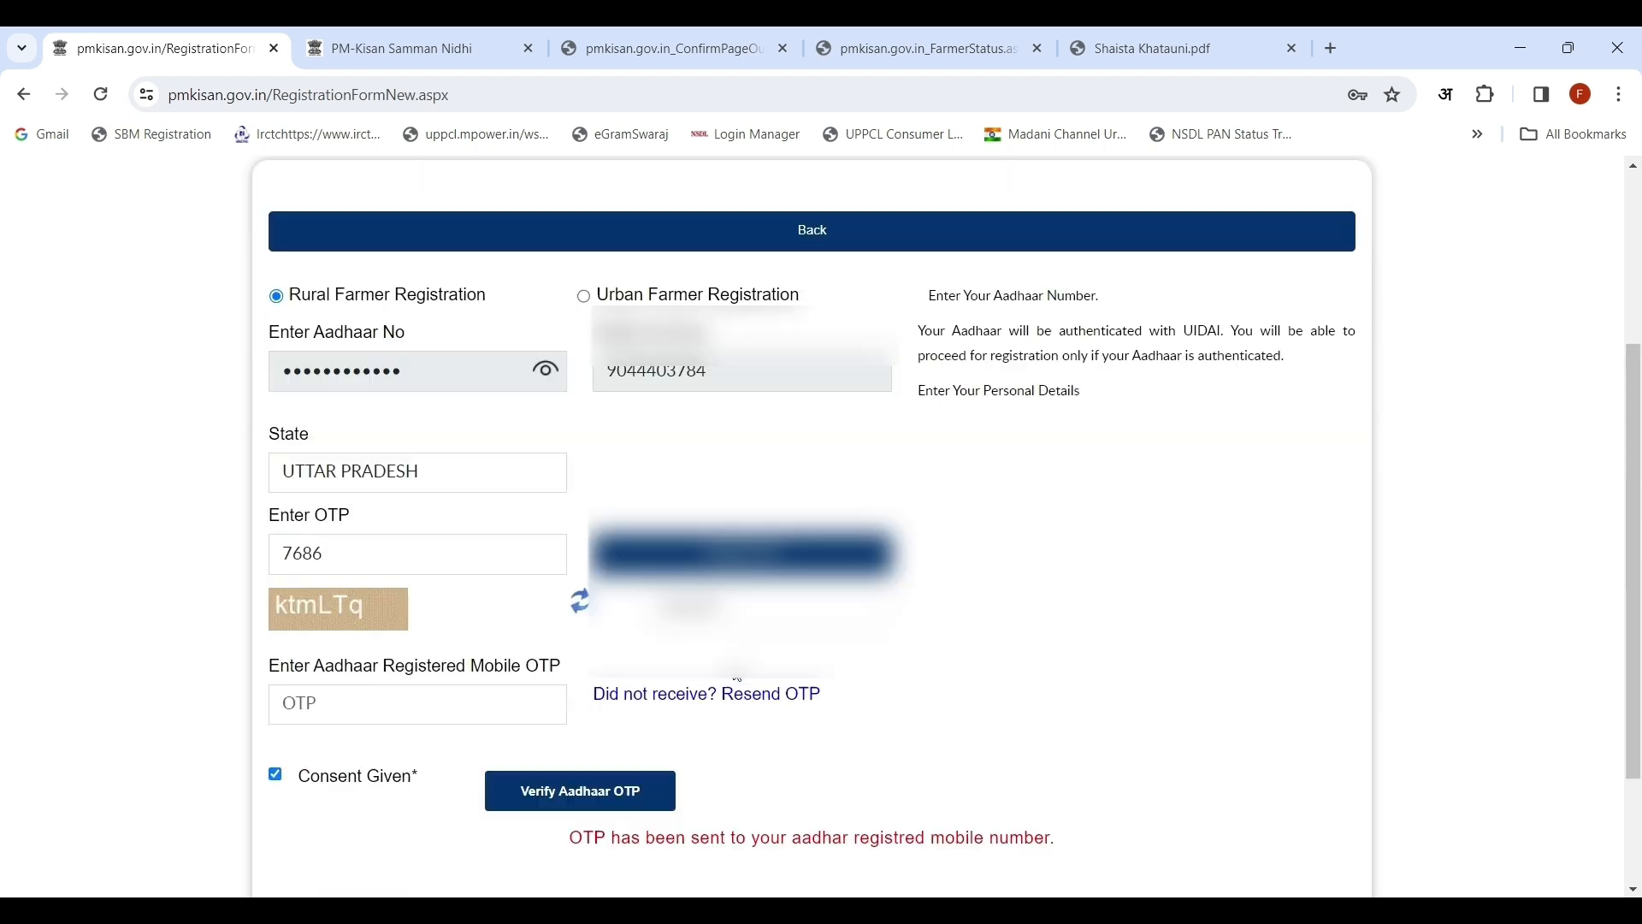
pyautogui.click(362, 681)
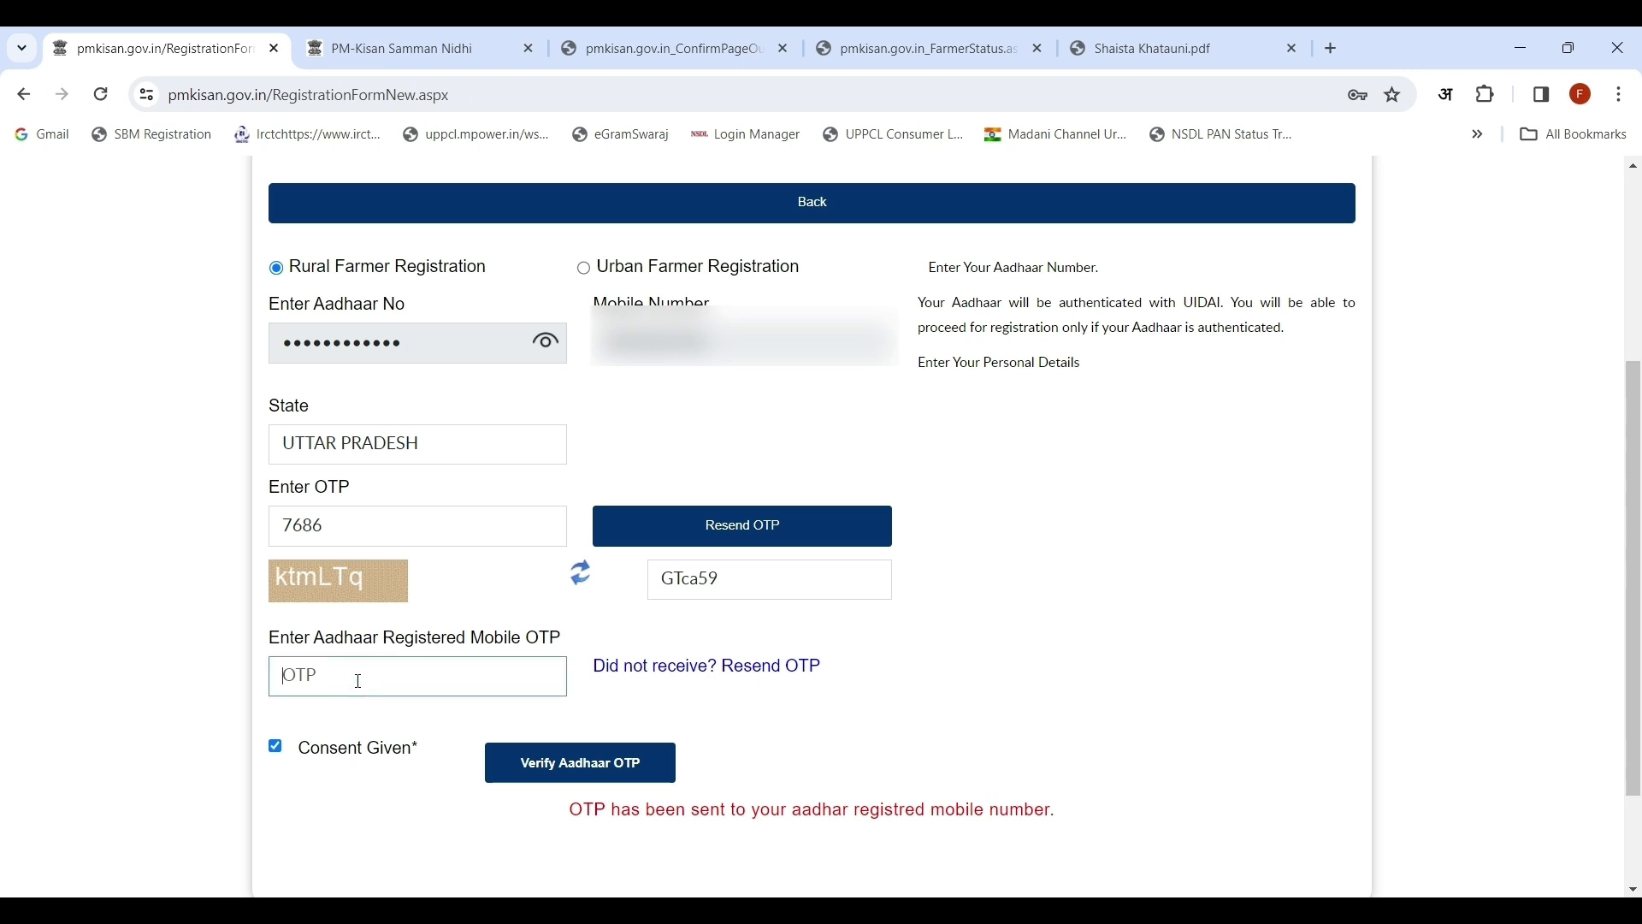
pyautogui.click(587, 781)
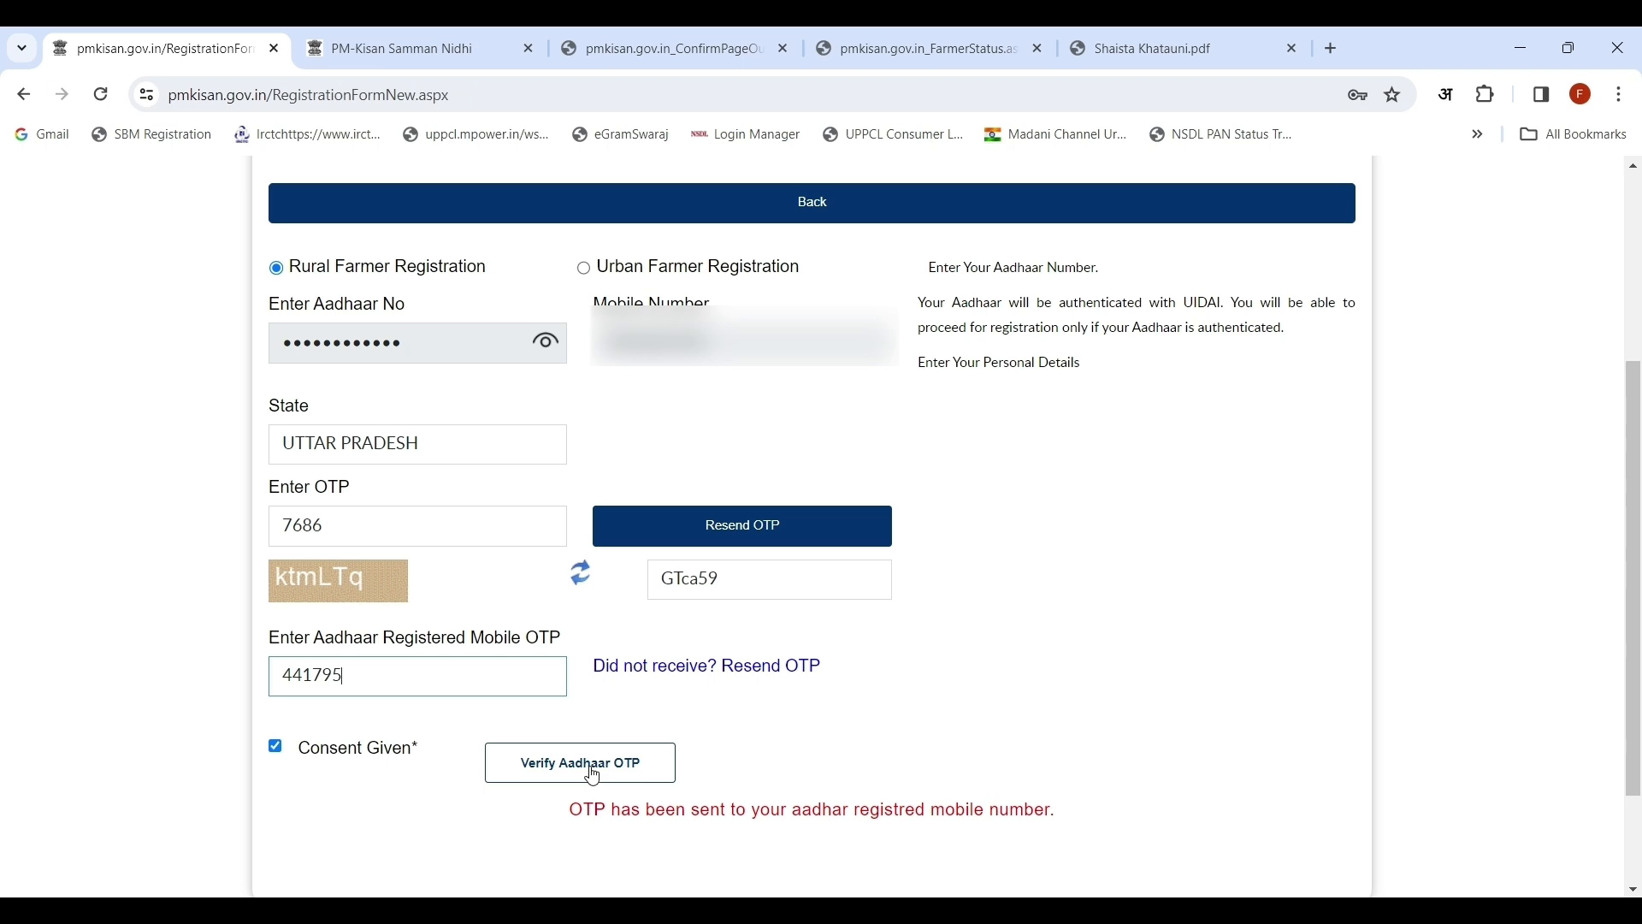
# Replace the outdated captcha entry with the newly displayed captcha code and verify the Aadhaar OTP
pyautogui.click(737, 582)
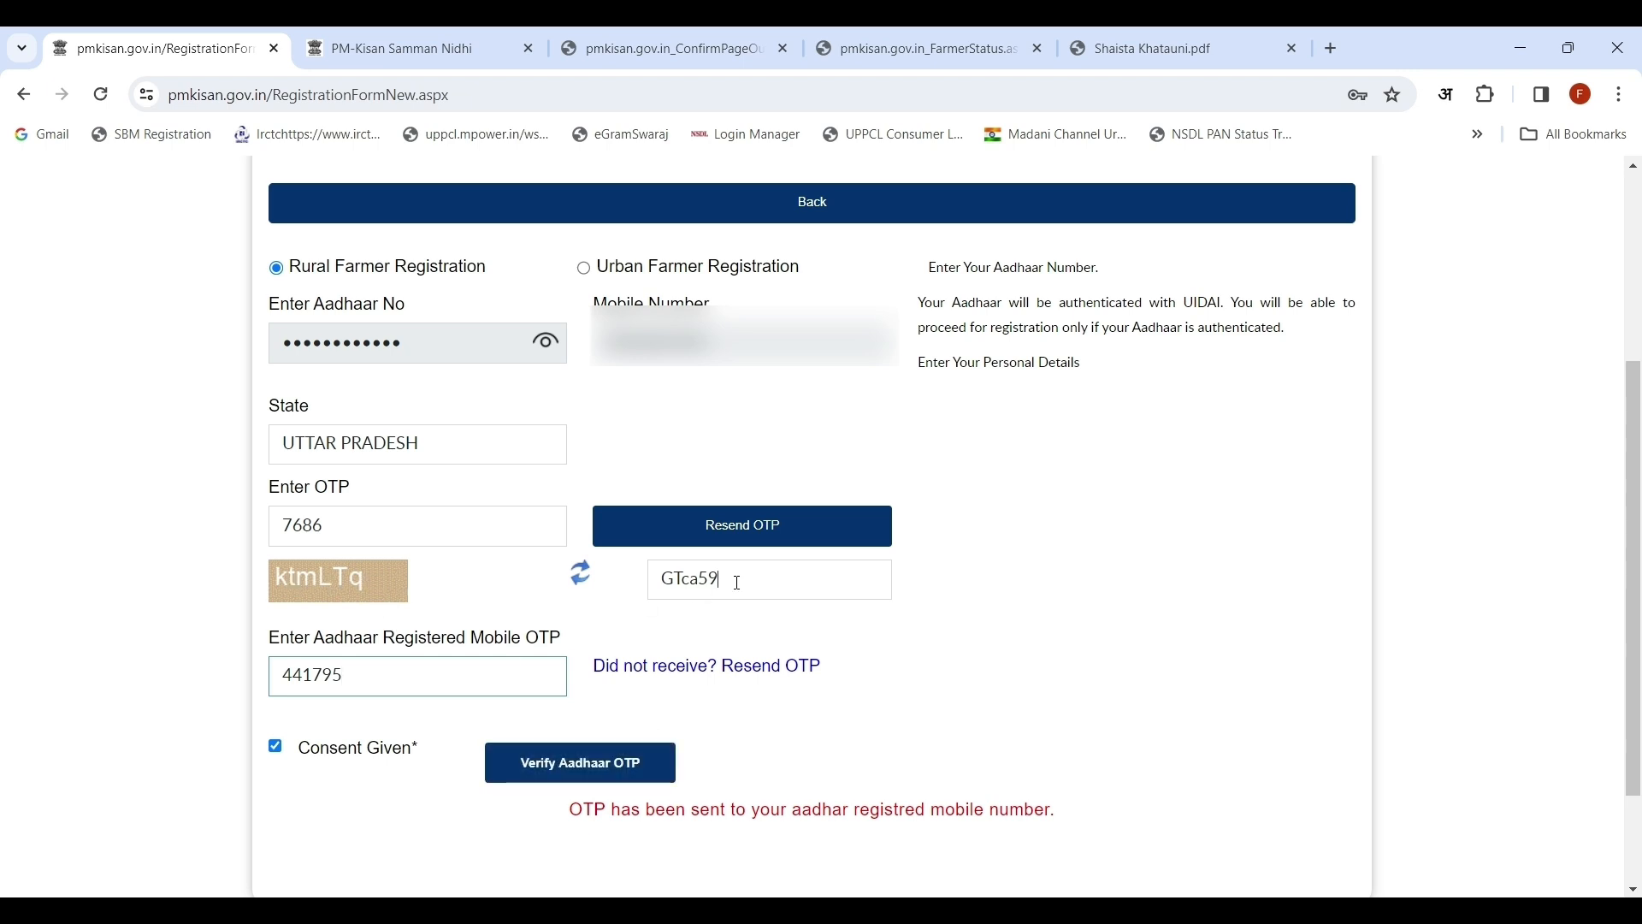
pyautogui.doubleClick(738, 582)
pyautogui.write('k')
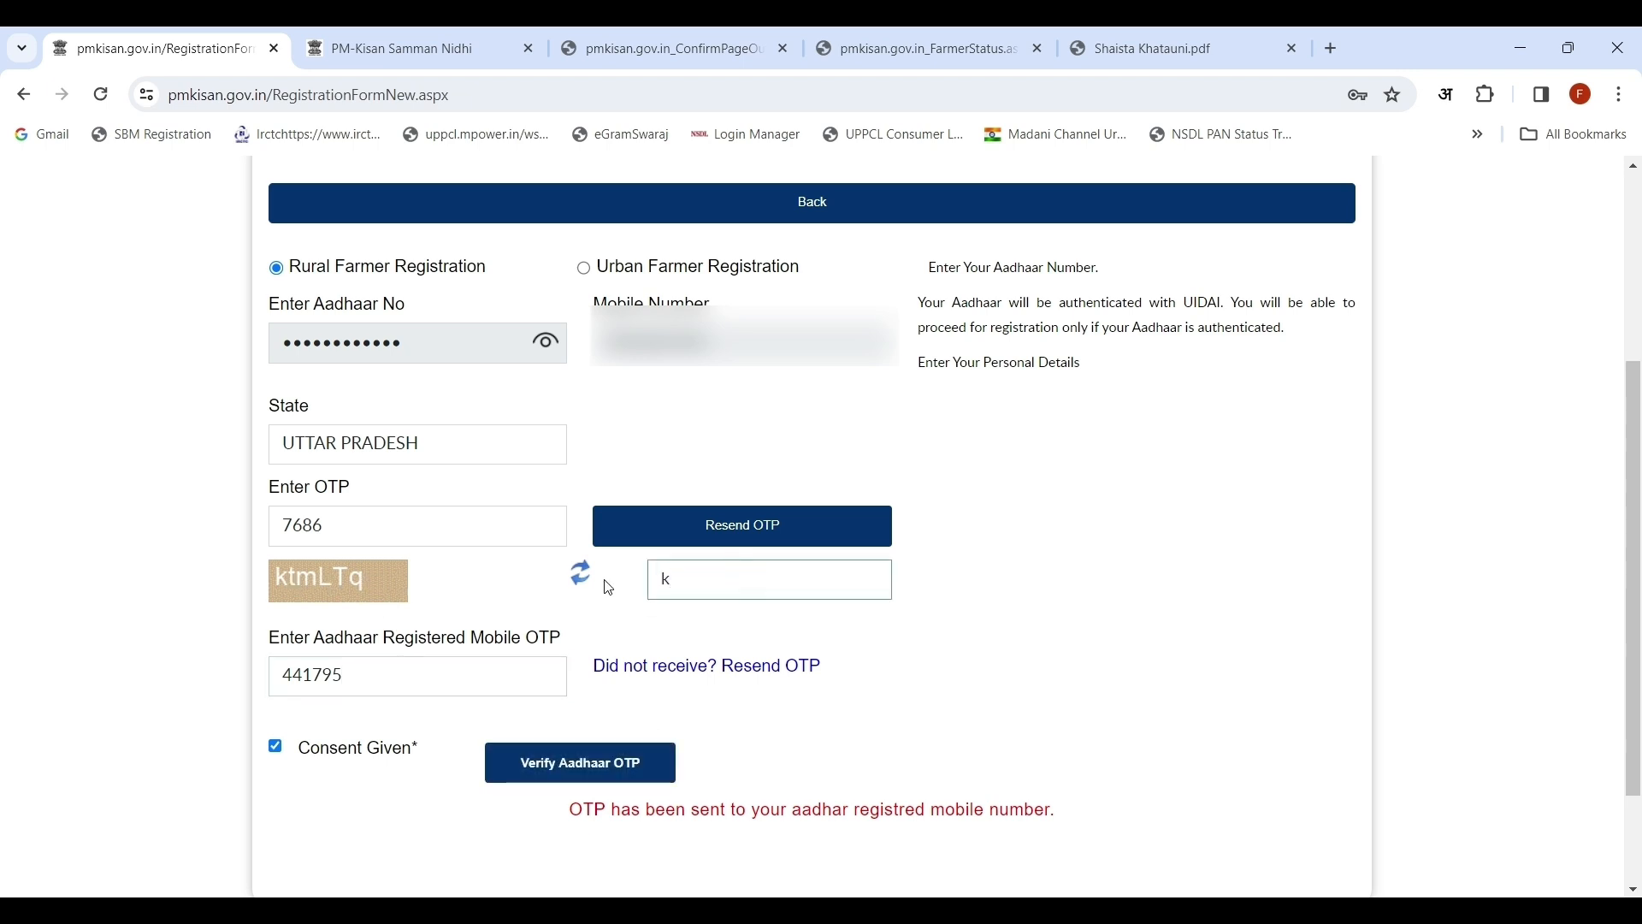
pyautogui.write('tmLTq')
pyautogui.click(606, 781)
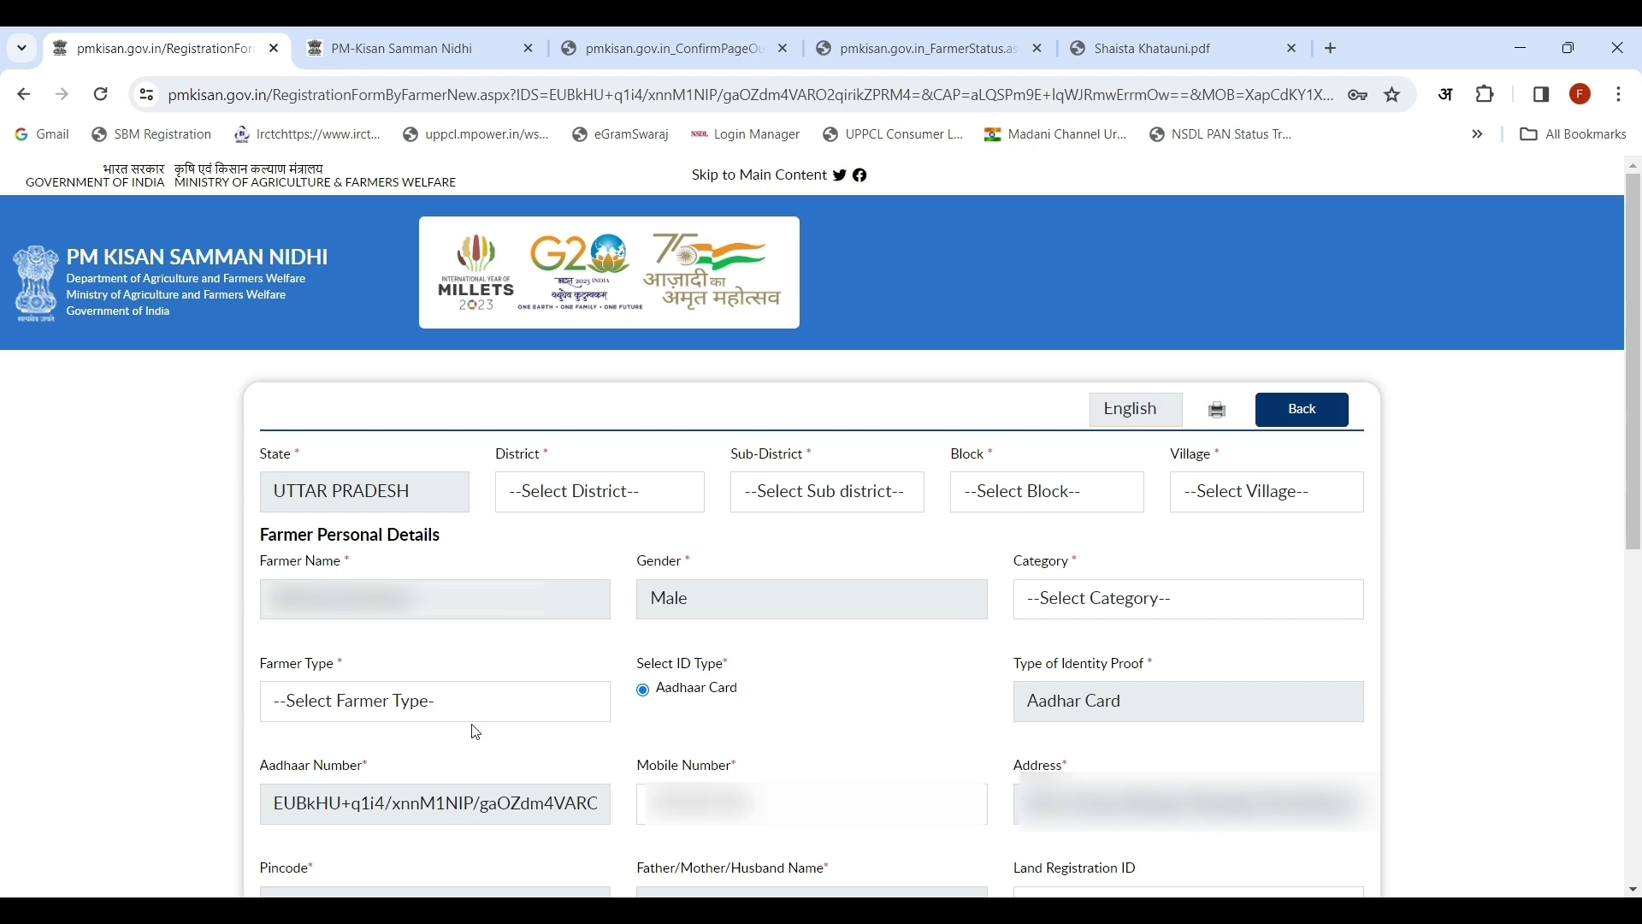
# Set the farmer's district to AZAMGARH and the sub-district to Phulpur
pyautogui.scroll(-2, 469, 730)
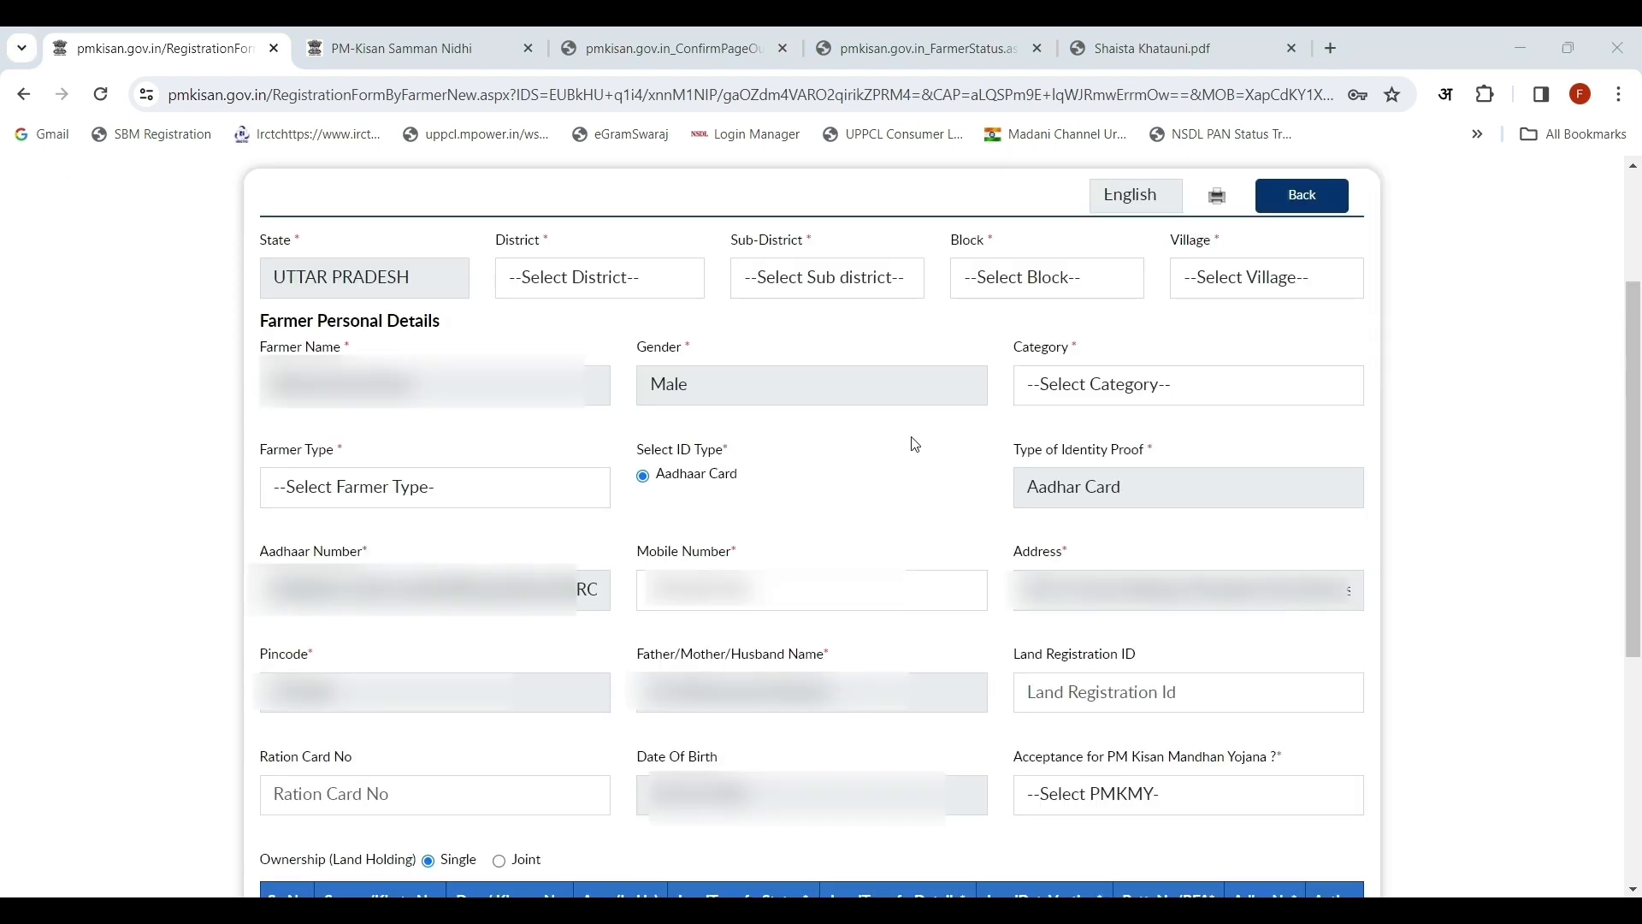
pyautogui.click(548, 291)
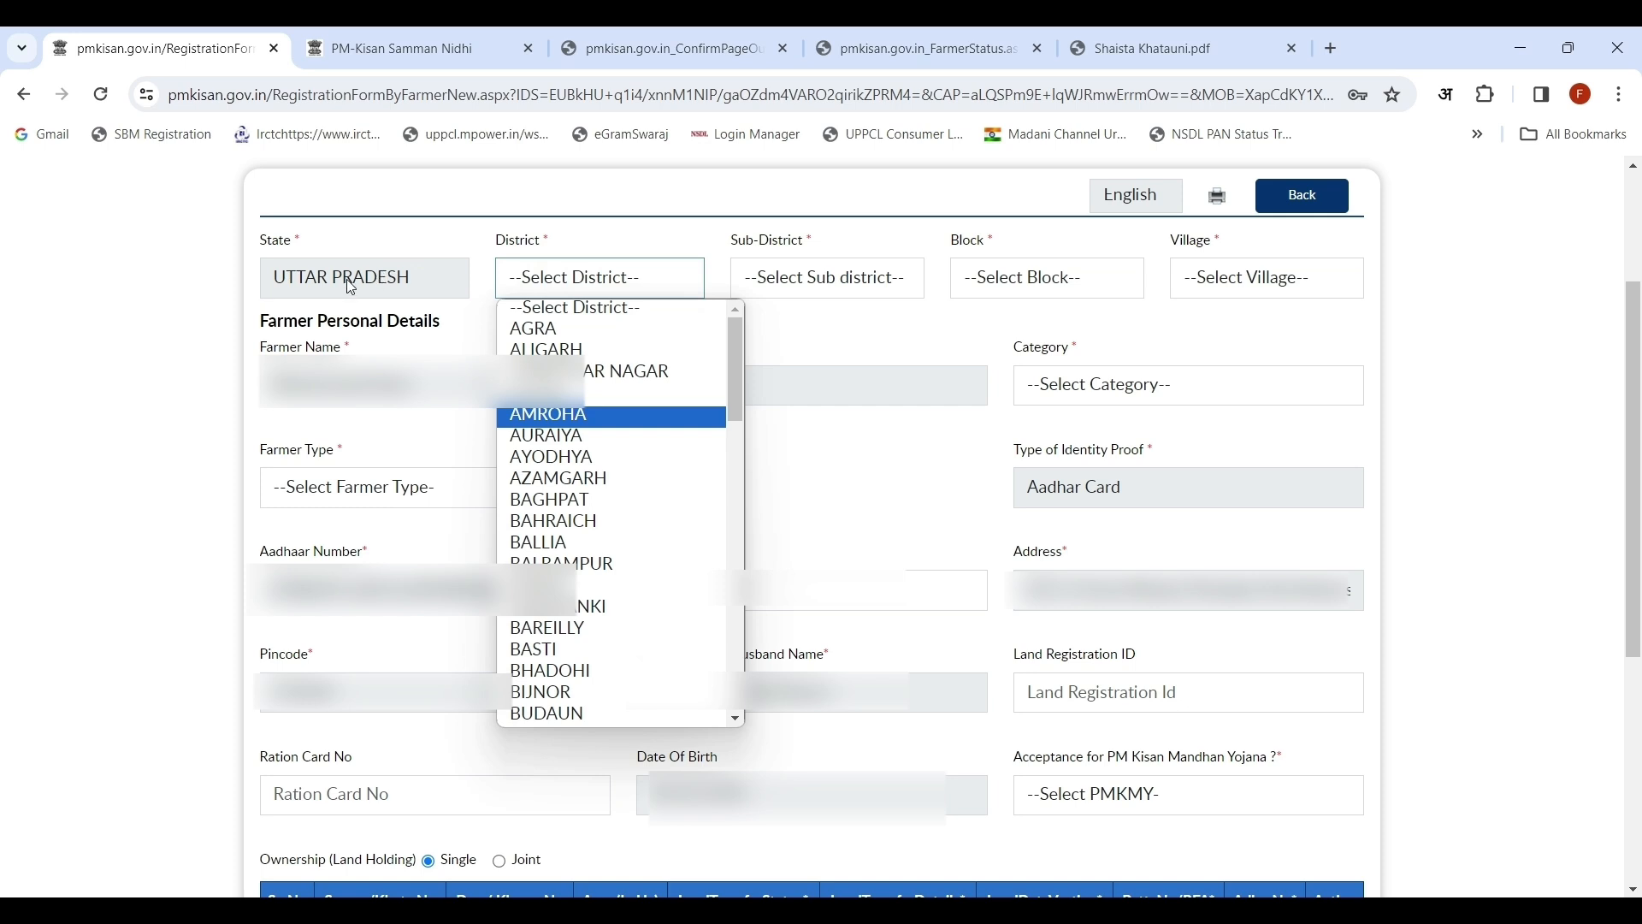
pyautogui.click(589, 478)
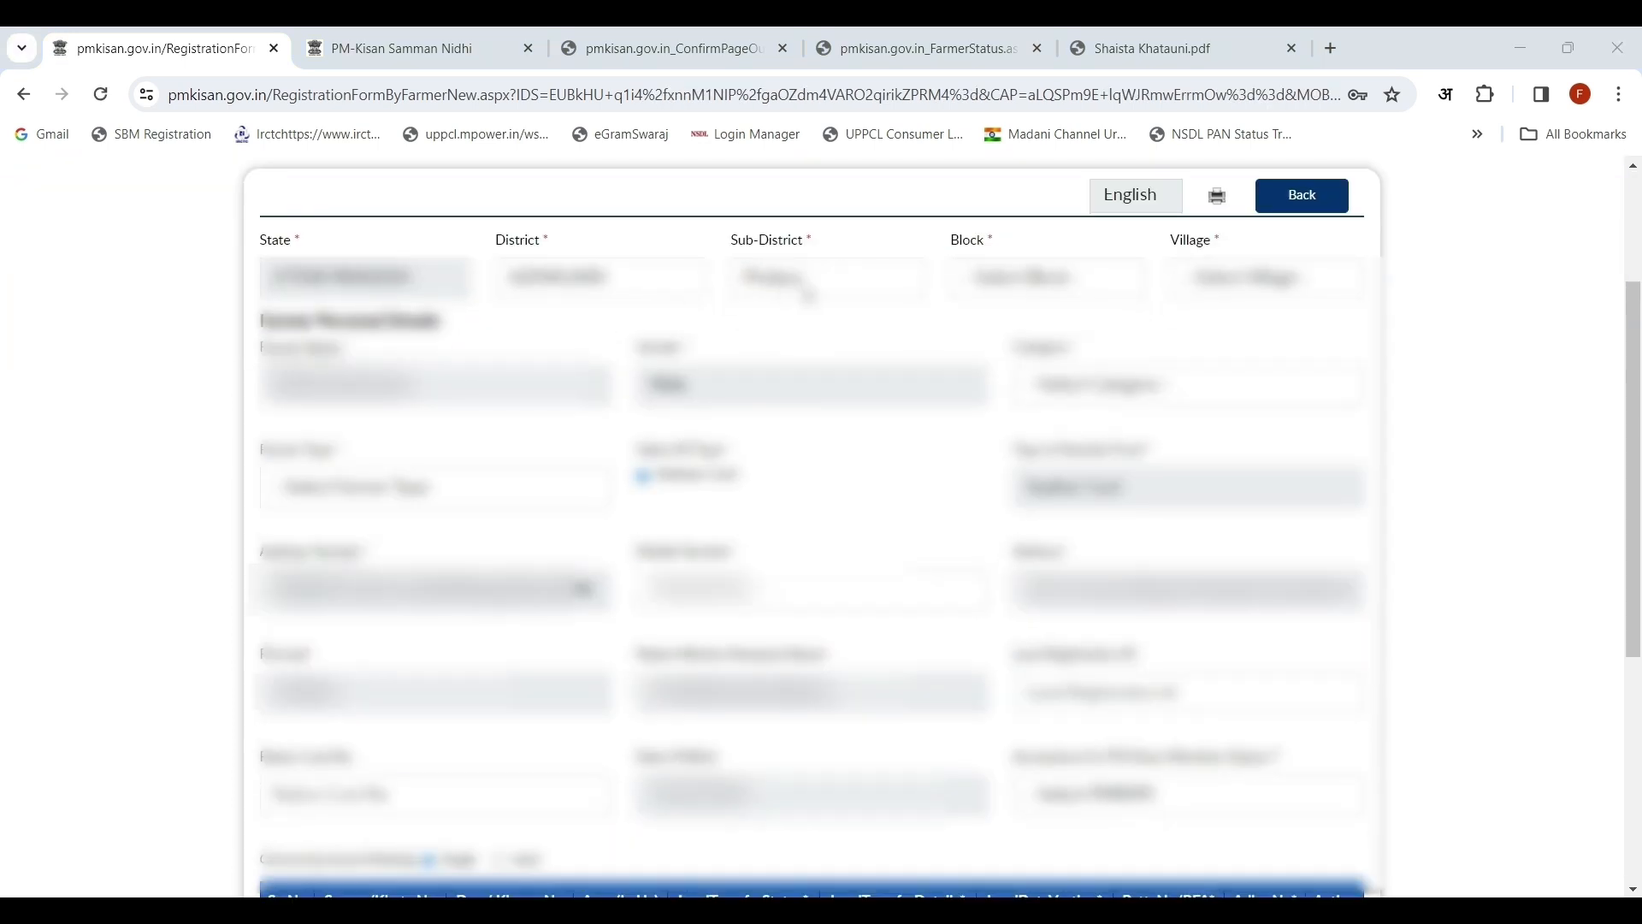
pyautogui.click(817, 286)
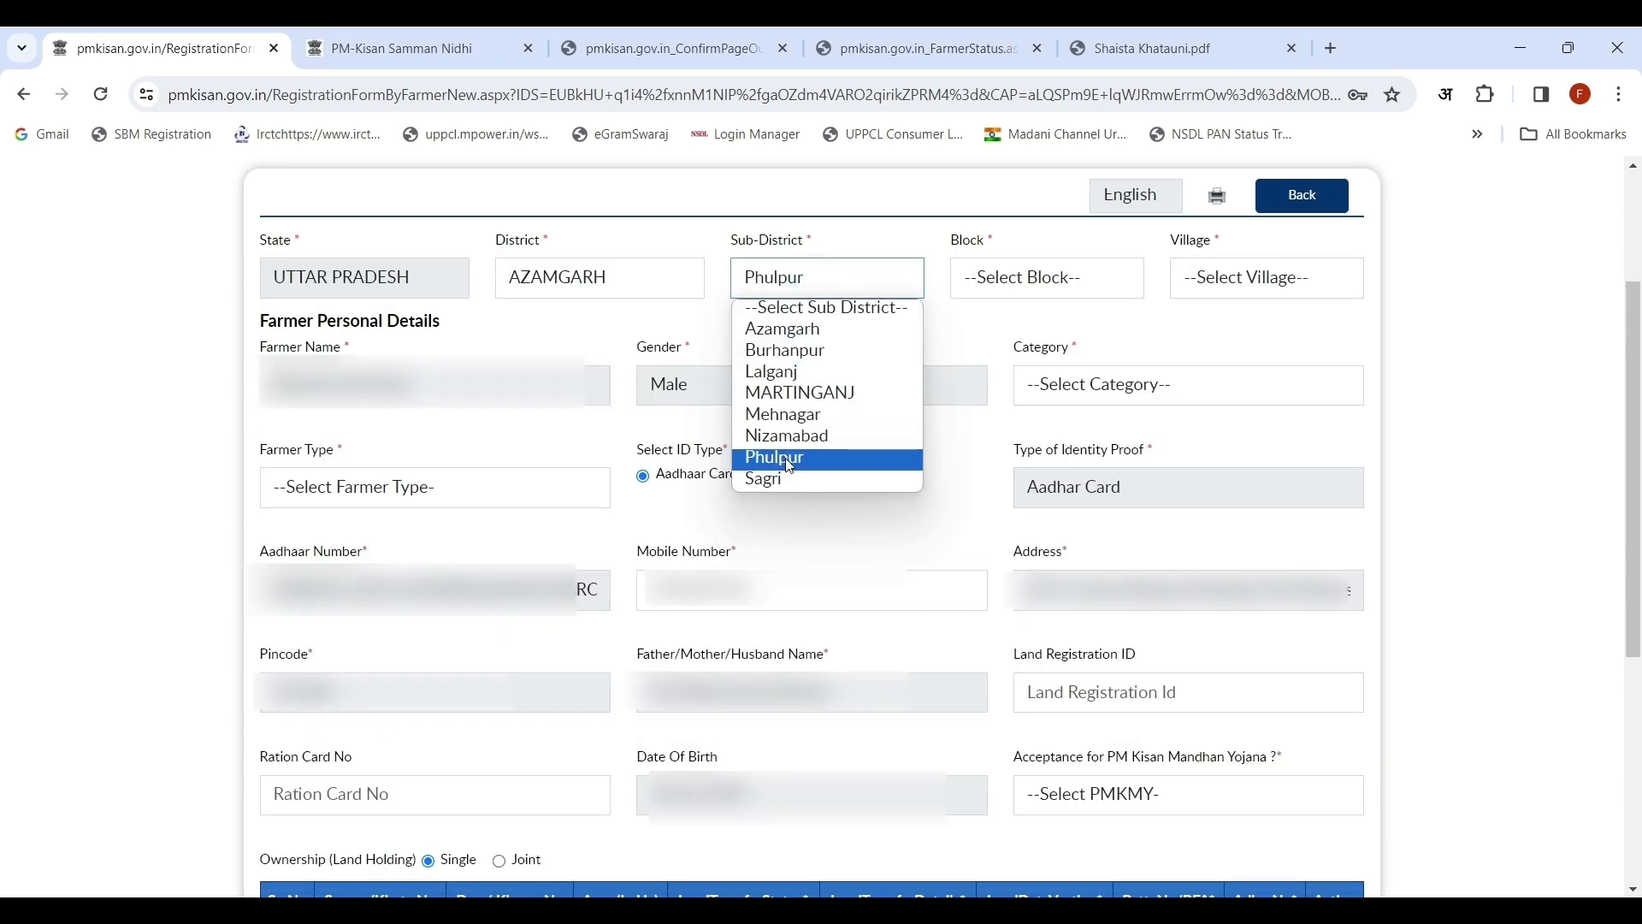
pyautogui.click(59, 908)
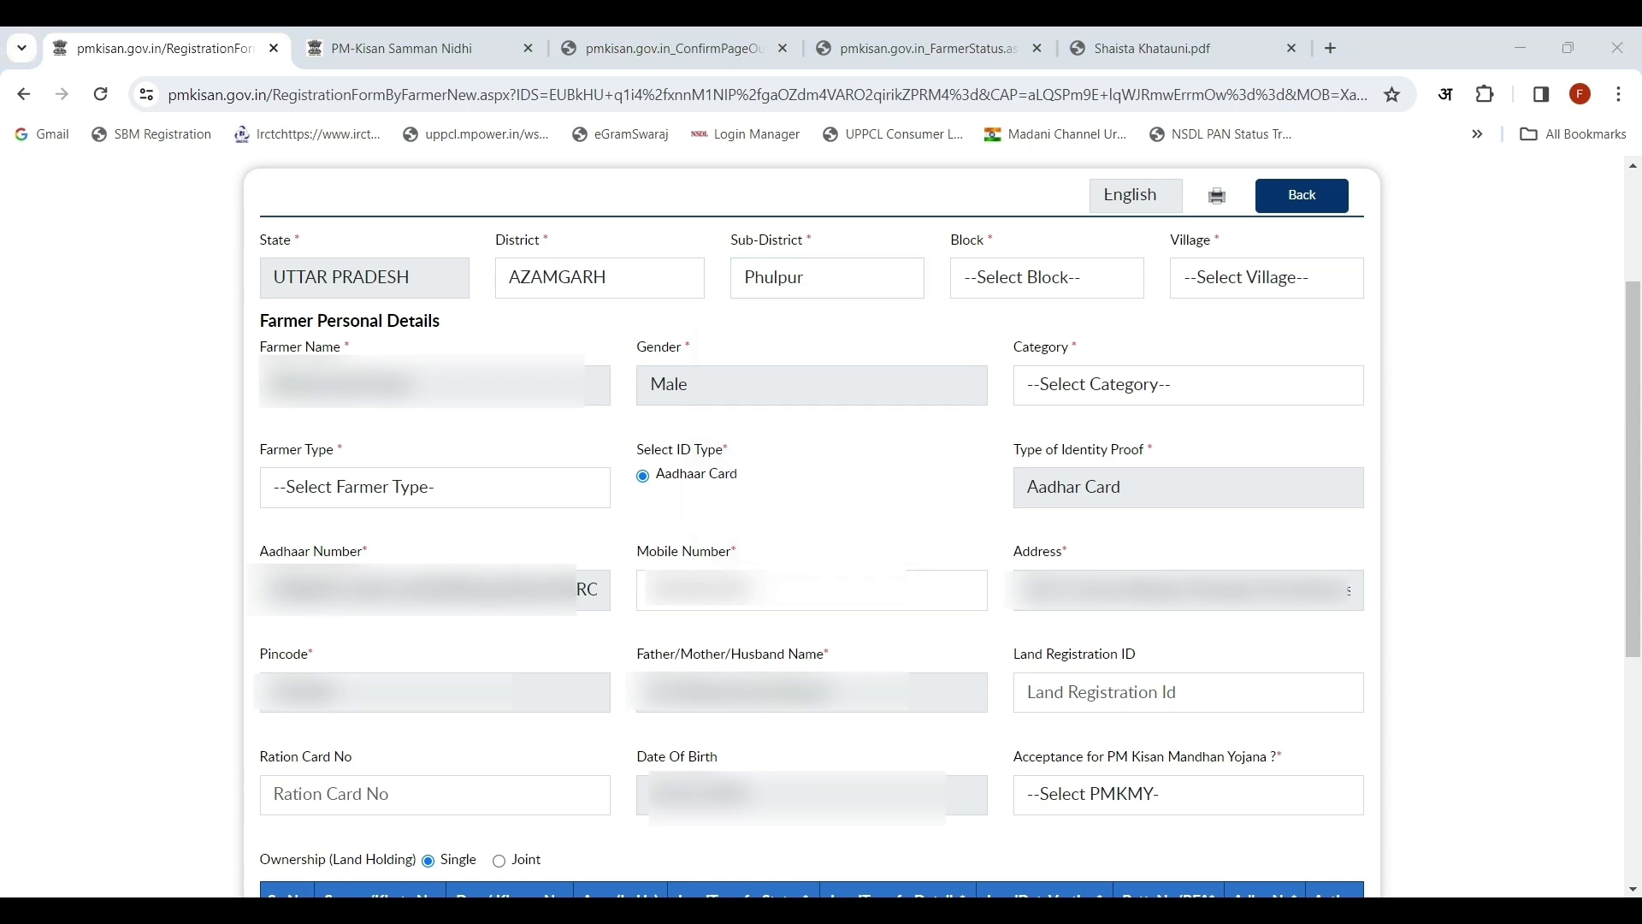
# Set the farmer's block to PHULPUR and select the farmer's village
pyautogui.click(1044, 285)
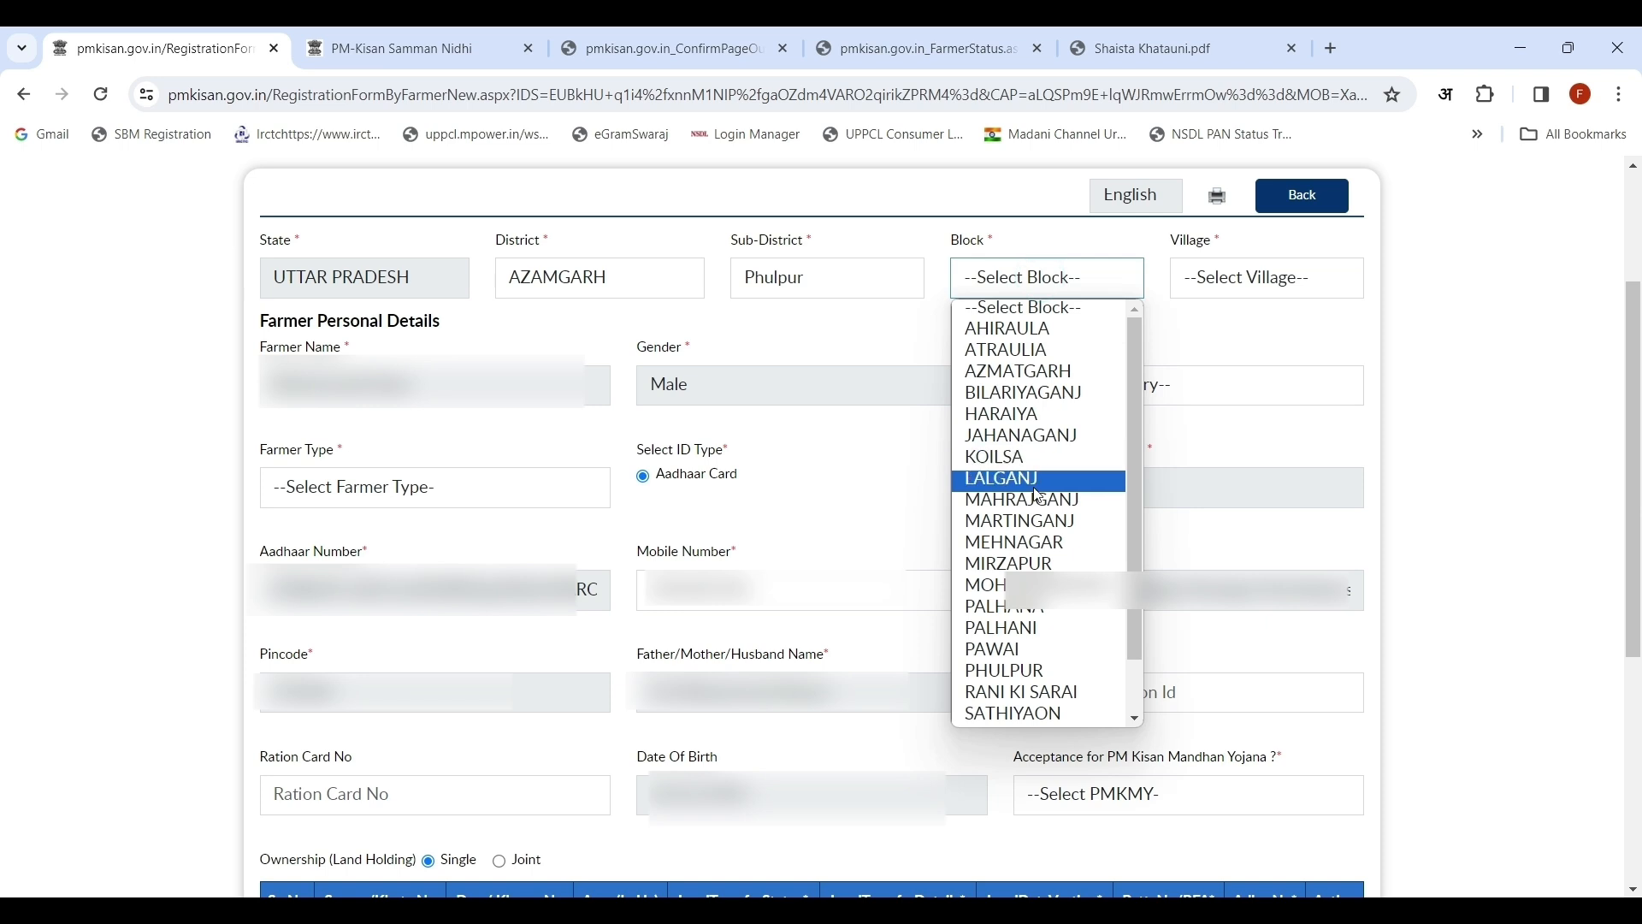
pyautogui.scroll(-1, 1044, 505)
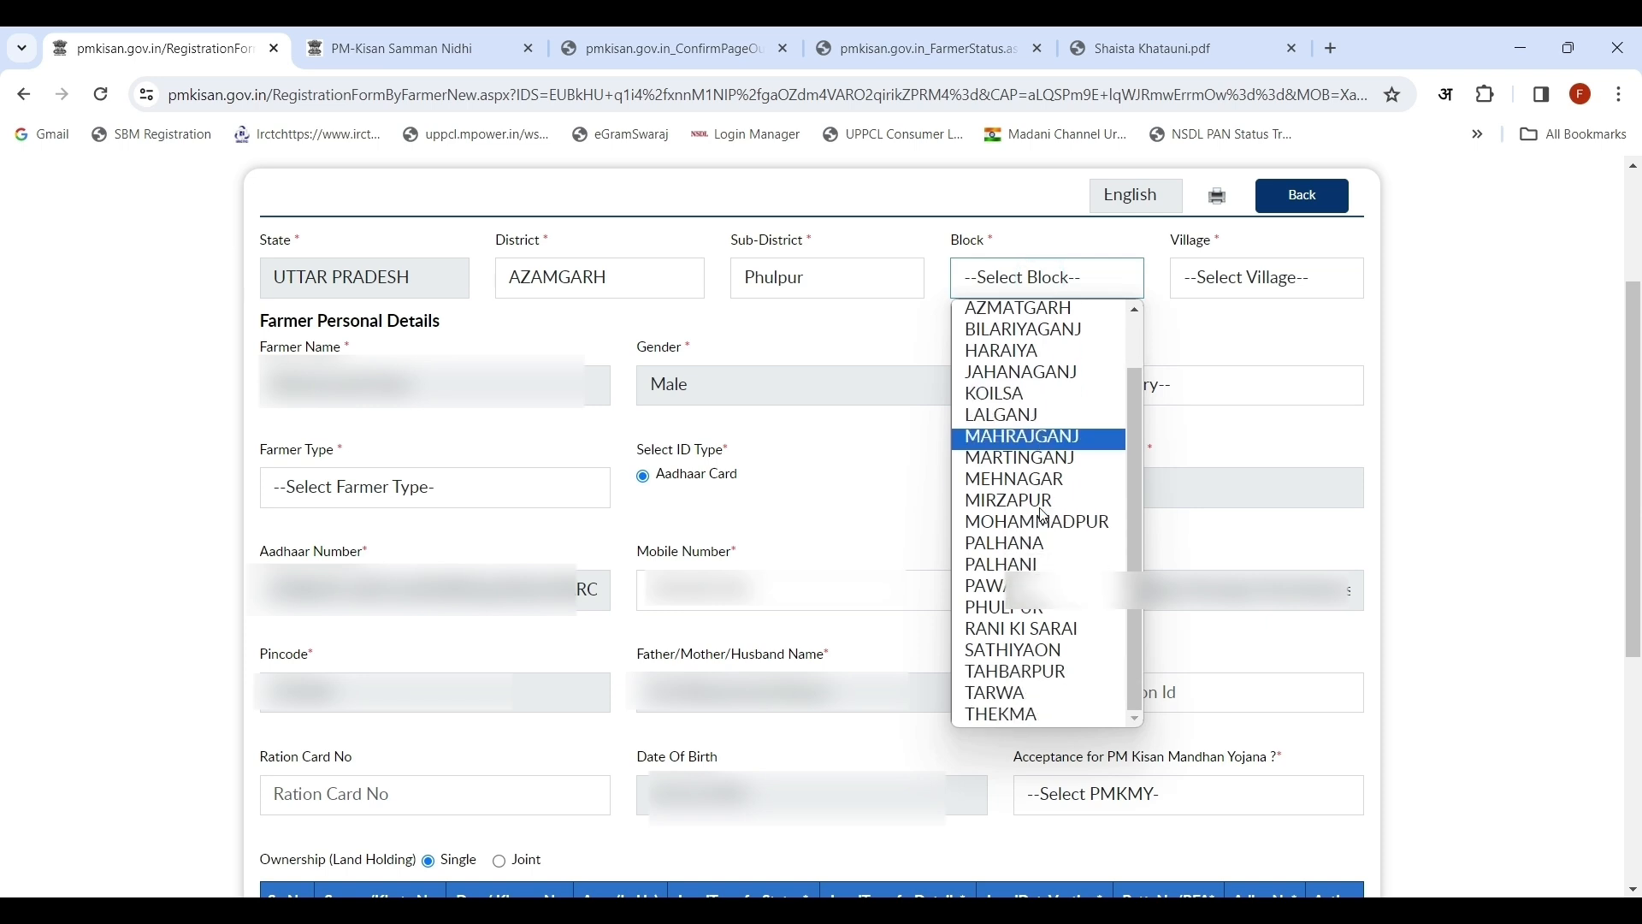
pyautogui.click(1014, 615)
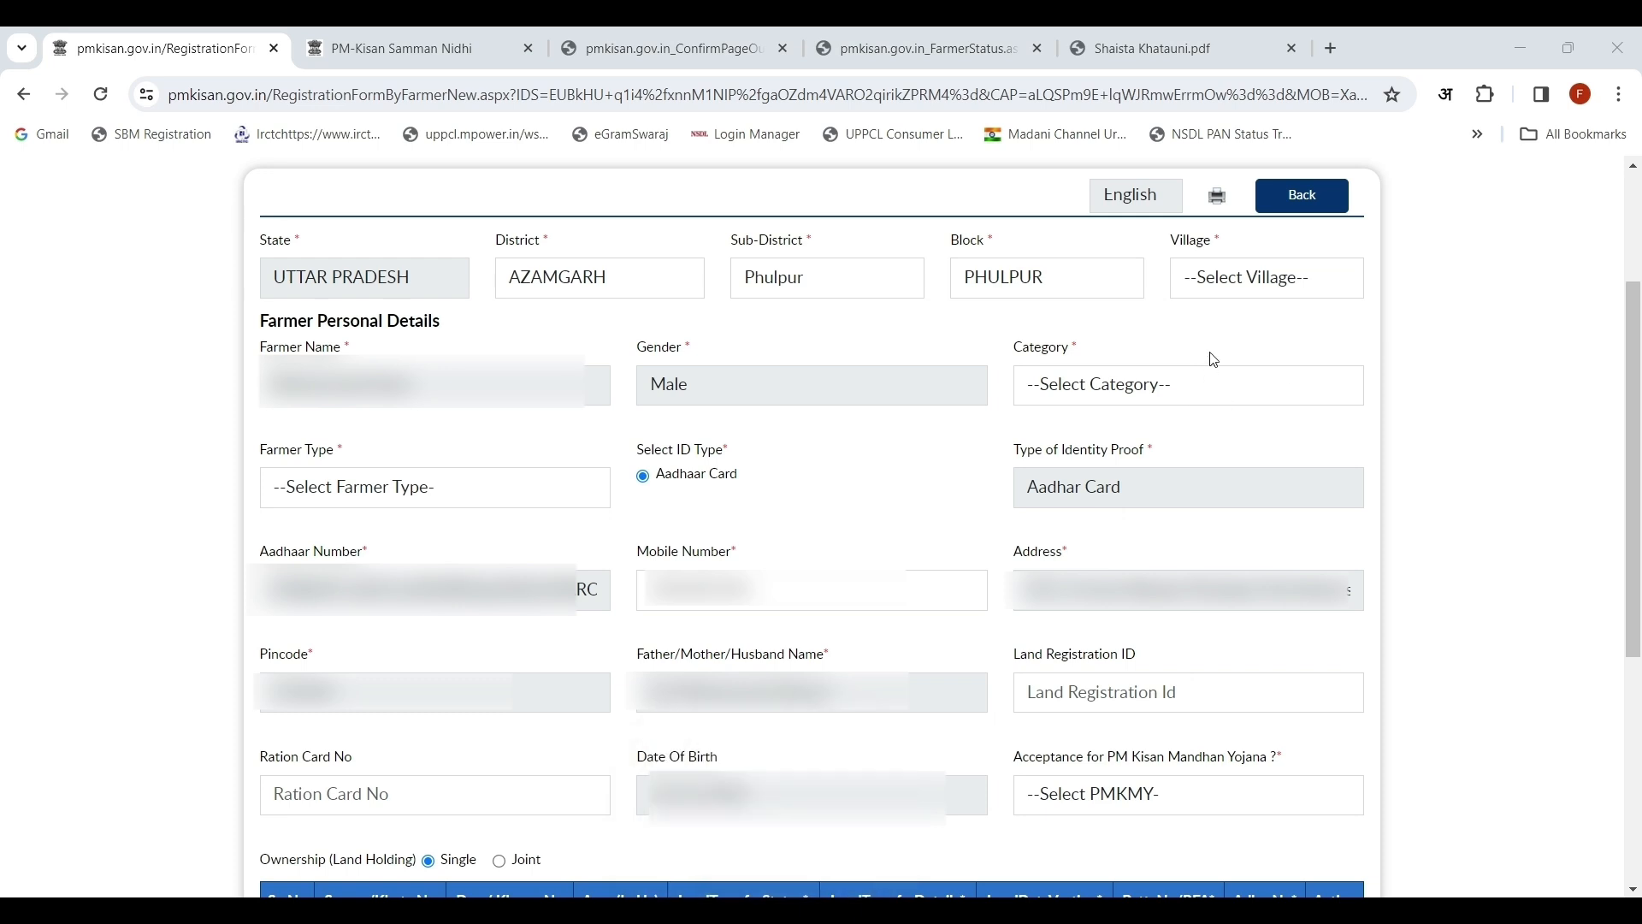
pyautogui.click(1237, 284)
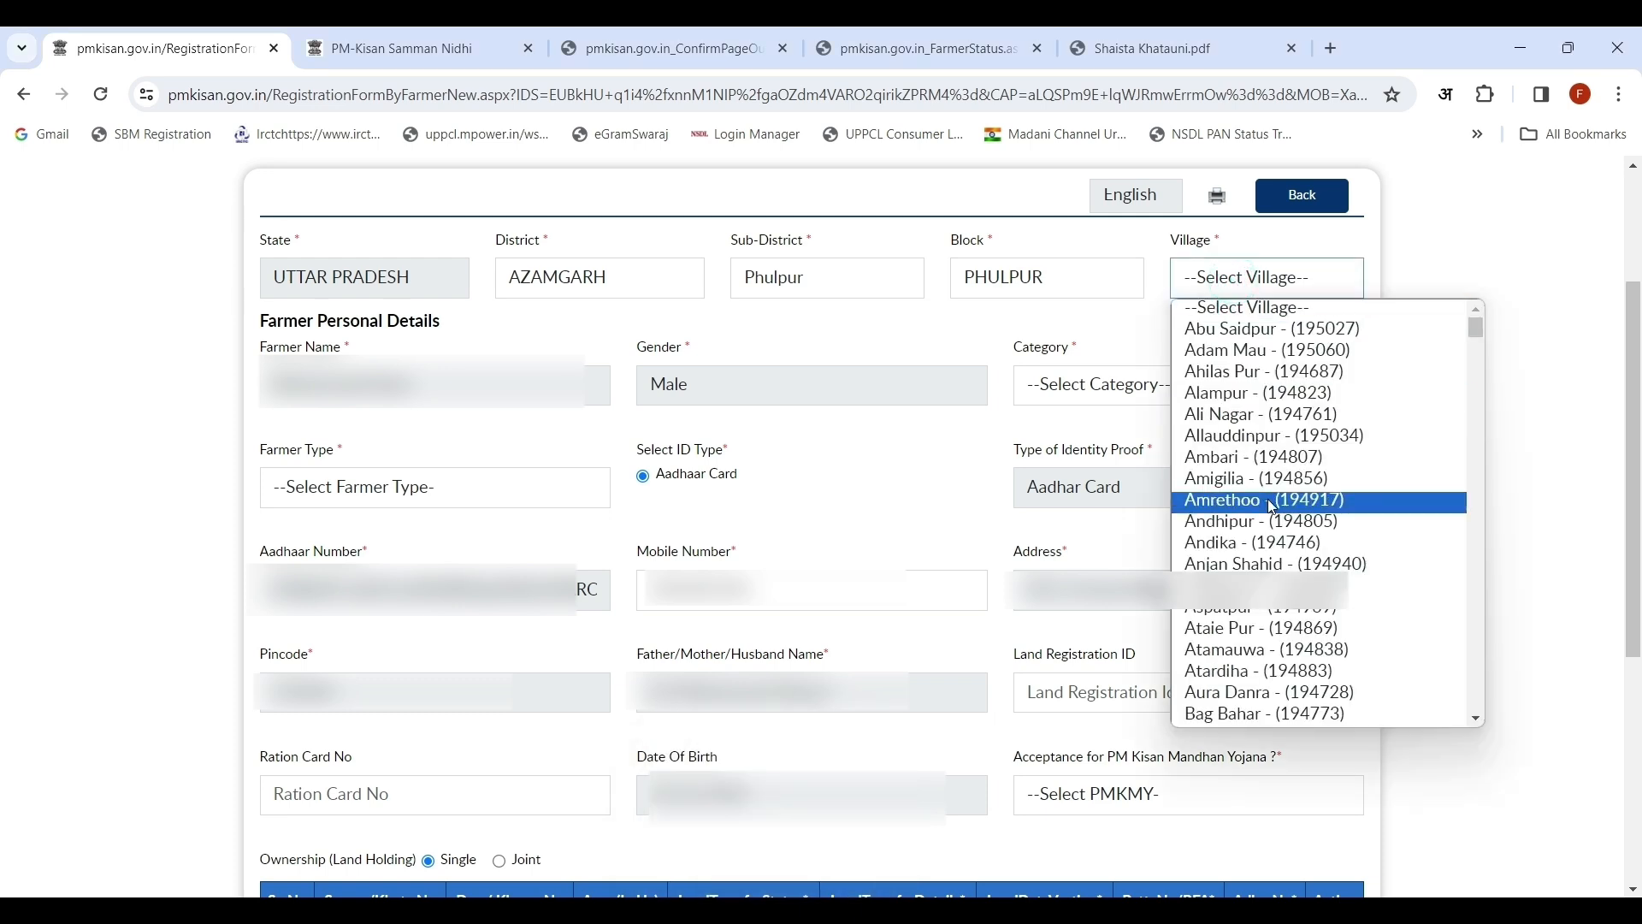
pyautogui.scroll(-10, 1272, 506)
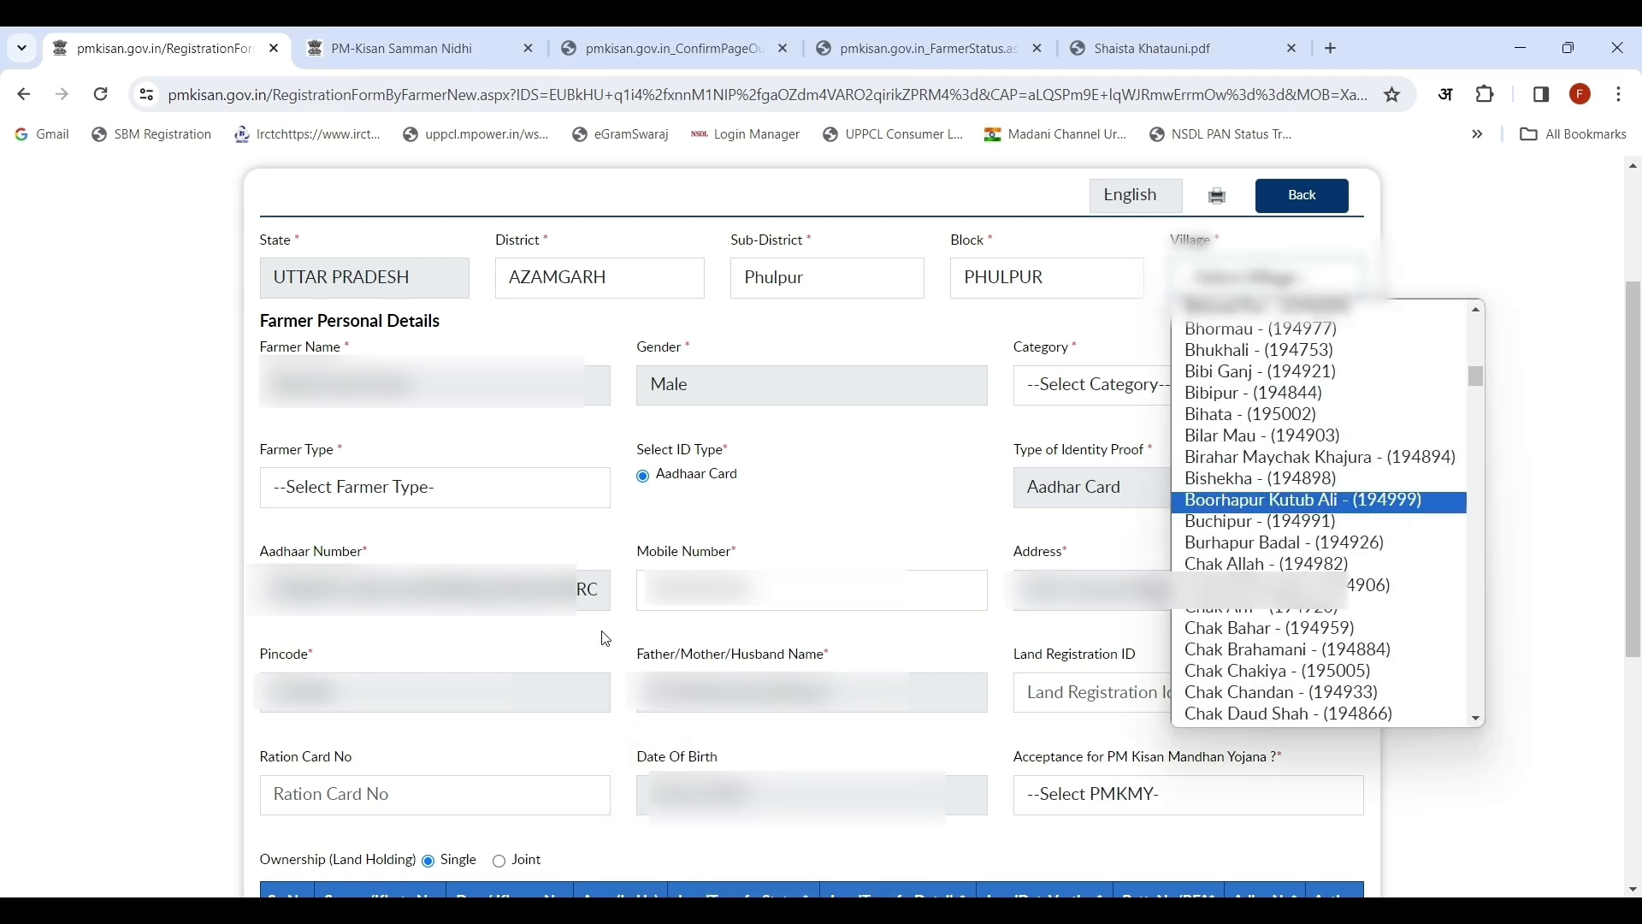
pyautogui.click(1272, 506)
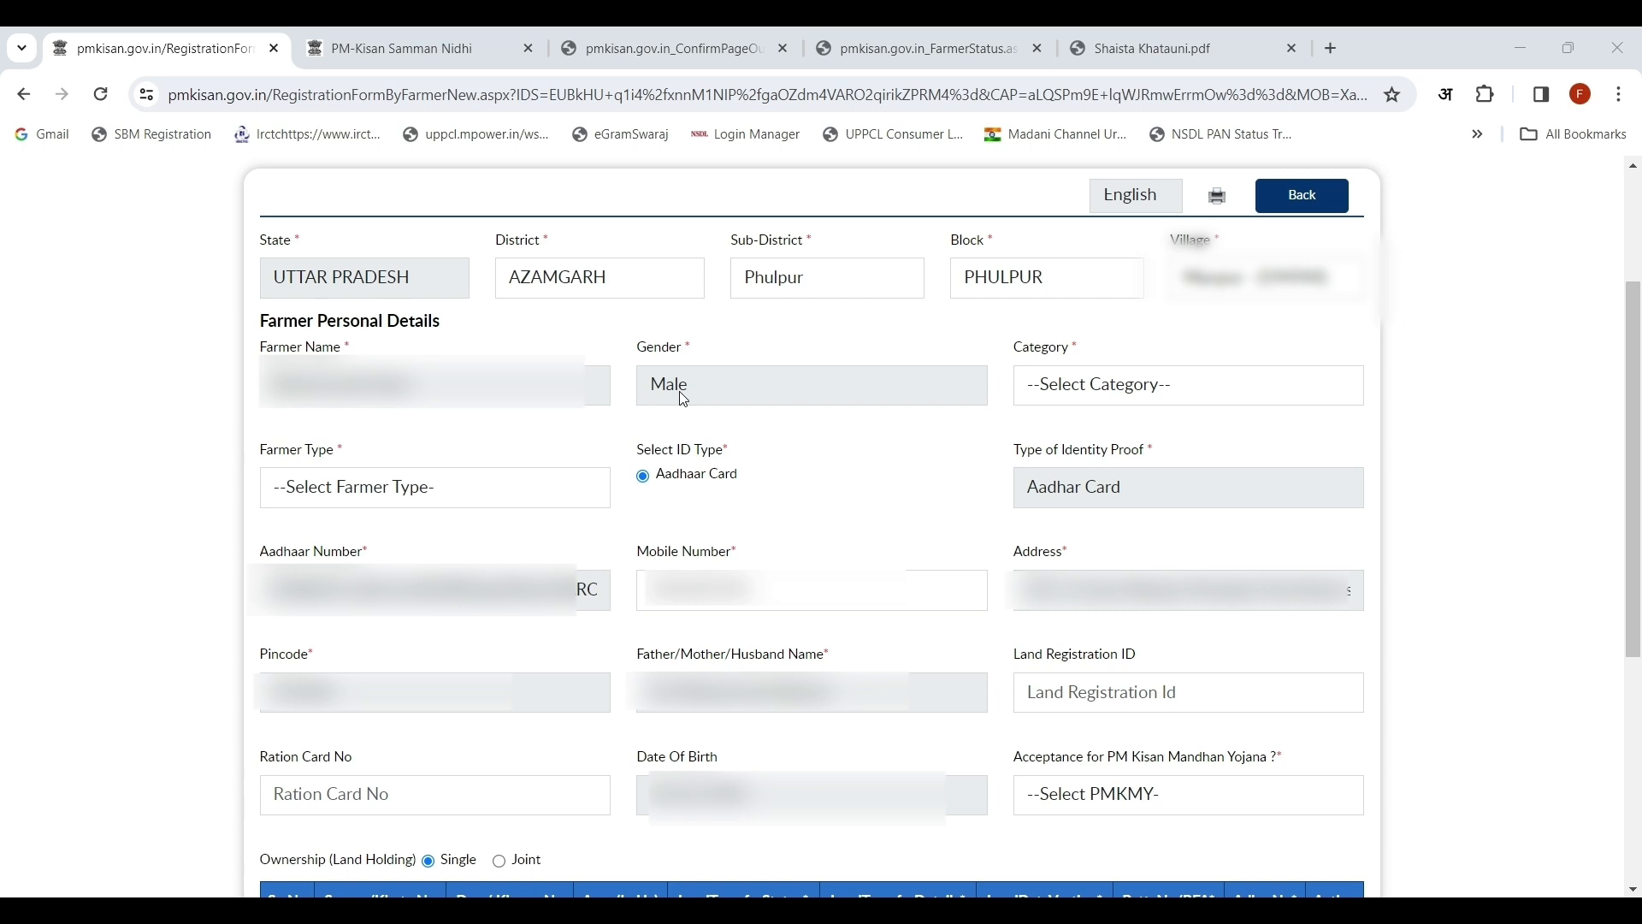
# Set the farmer's category to General/Others and the farmer type to Small (1-2Ha)
pyautogui.click(1117, 388)
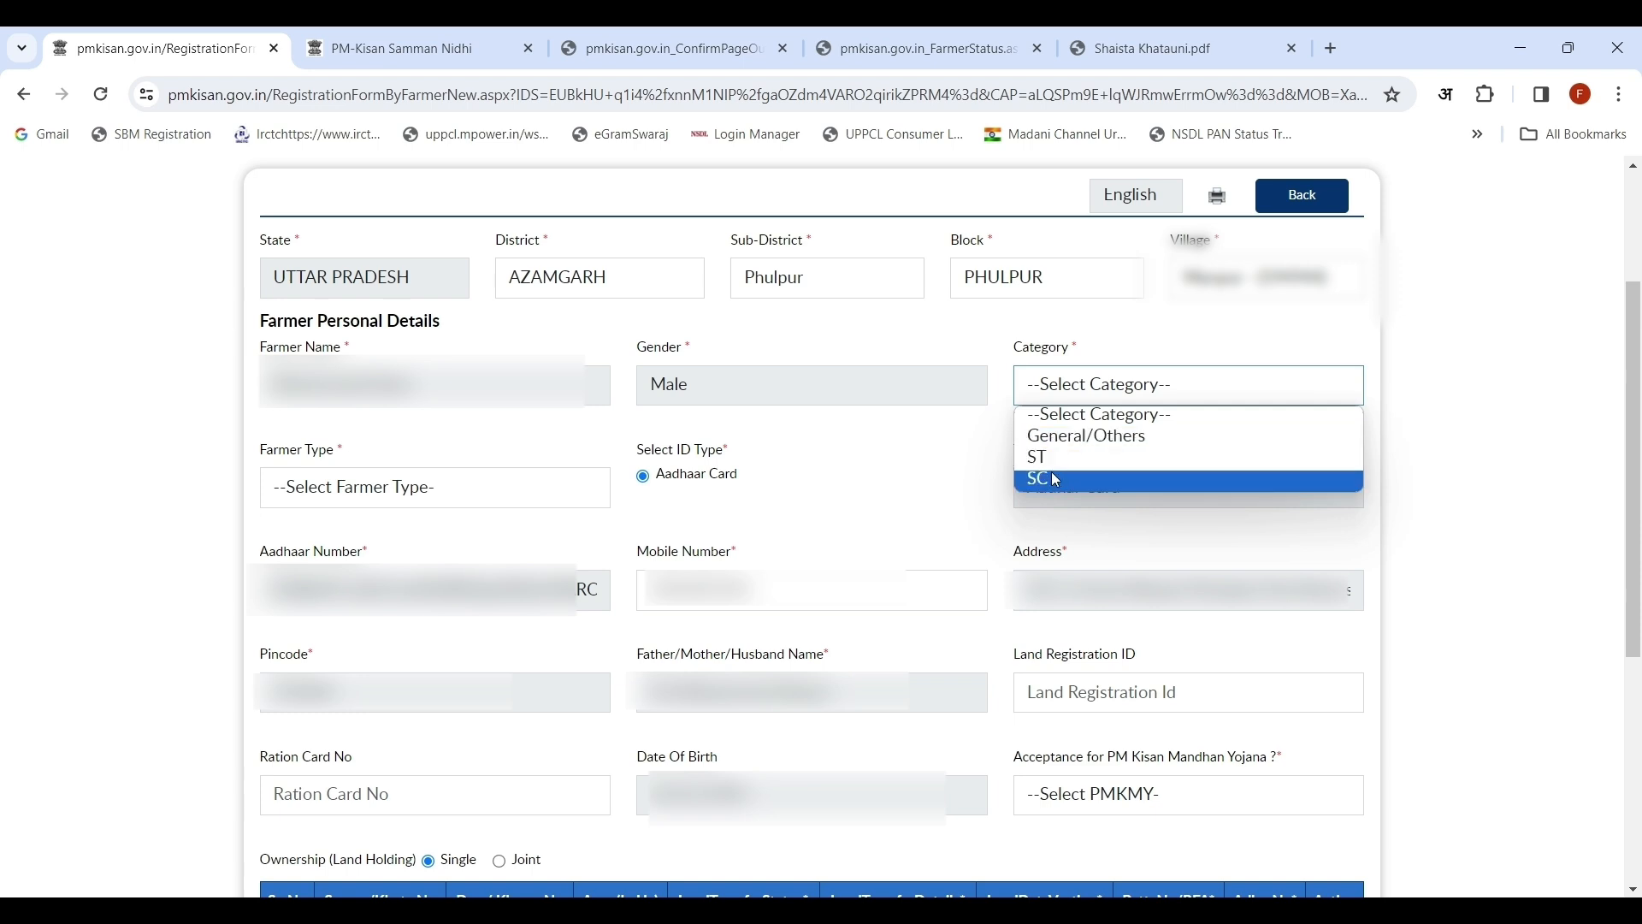
pyautogui.click(1128, 446)
pyautogui.click(473, 490)
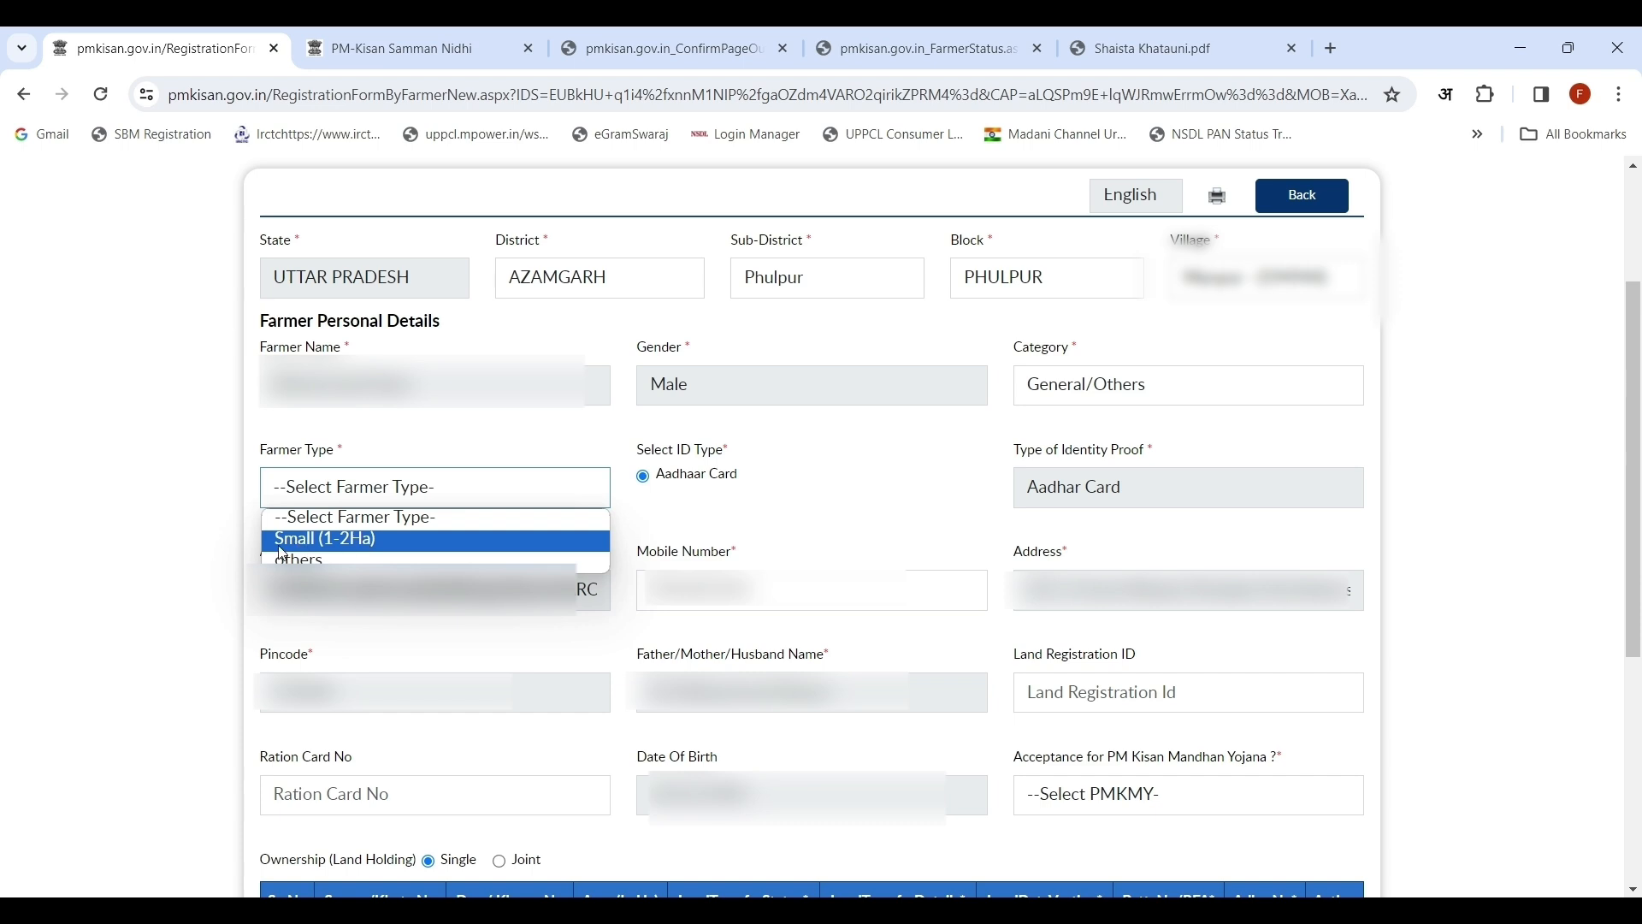
pyautogui.click(365, 540)
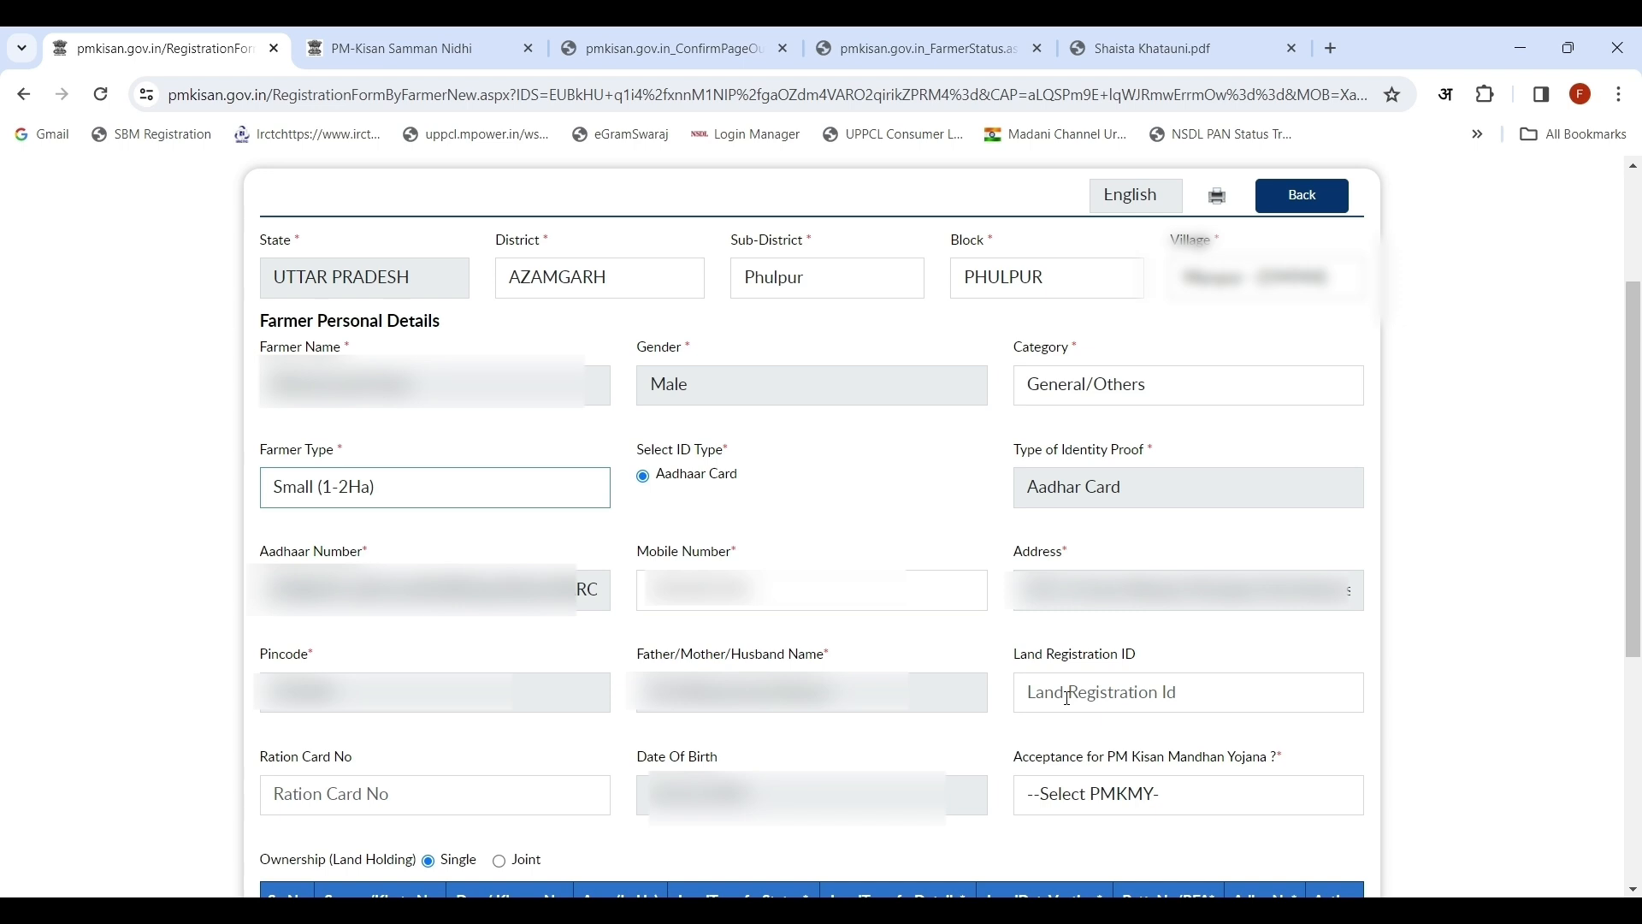
# Look up the khata number in the Khatauni PDF and enter it as the Land Registration ID
pyautogui.click(1180, 49)
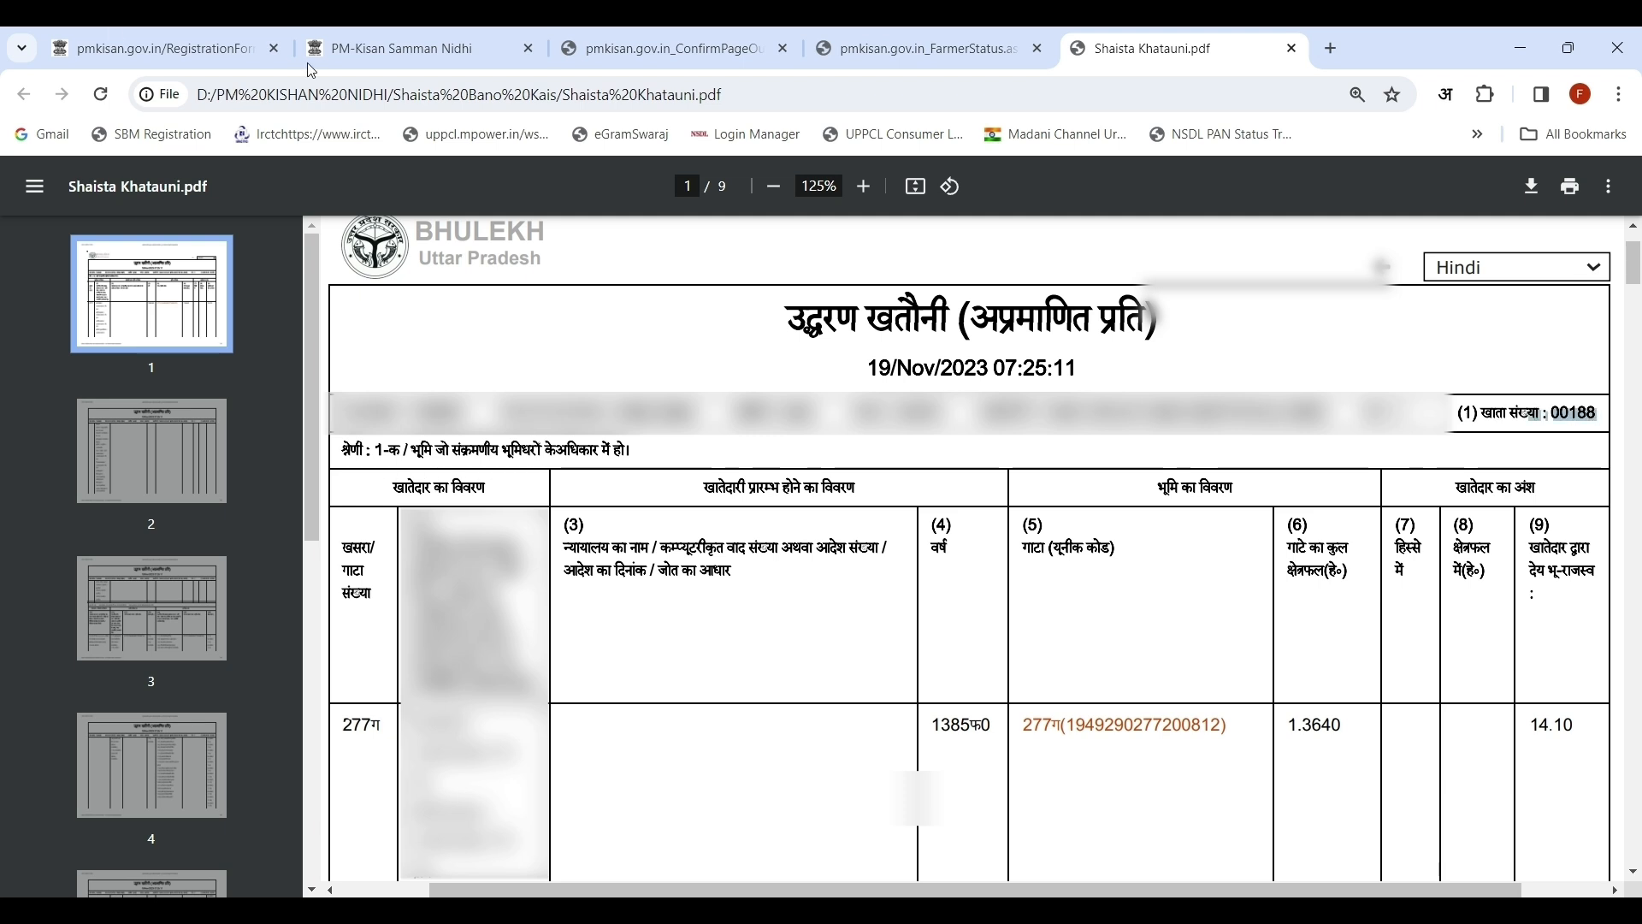
pyautogui.click(151, 50)
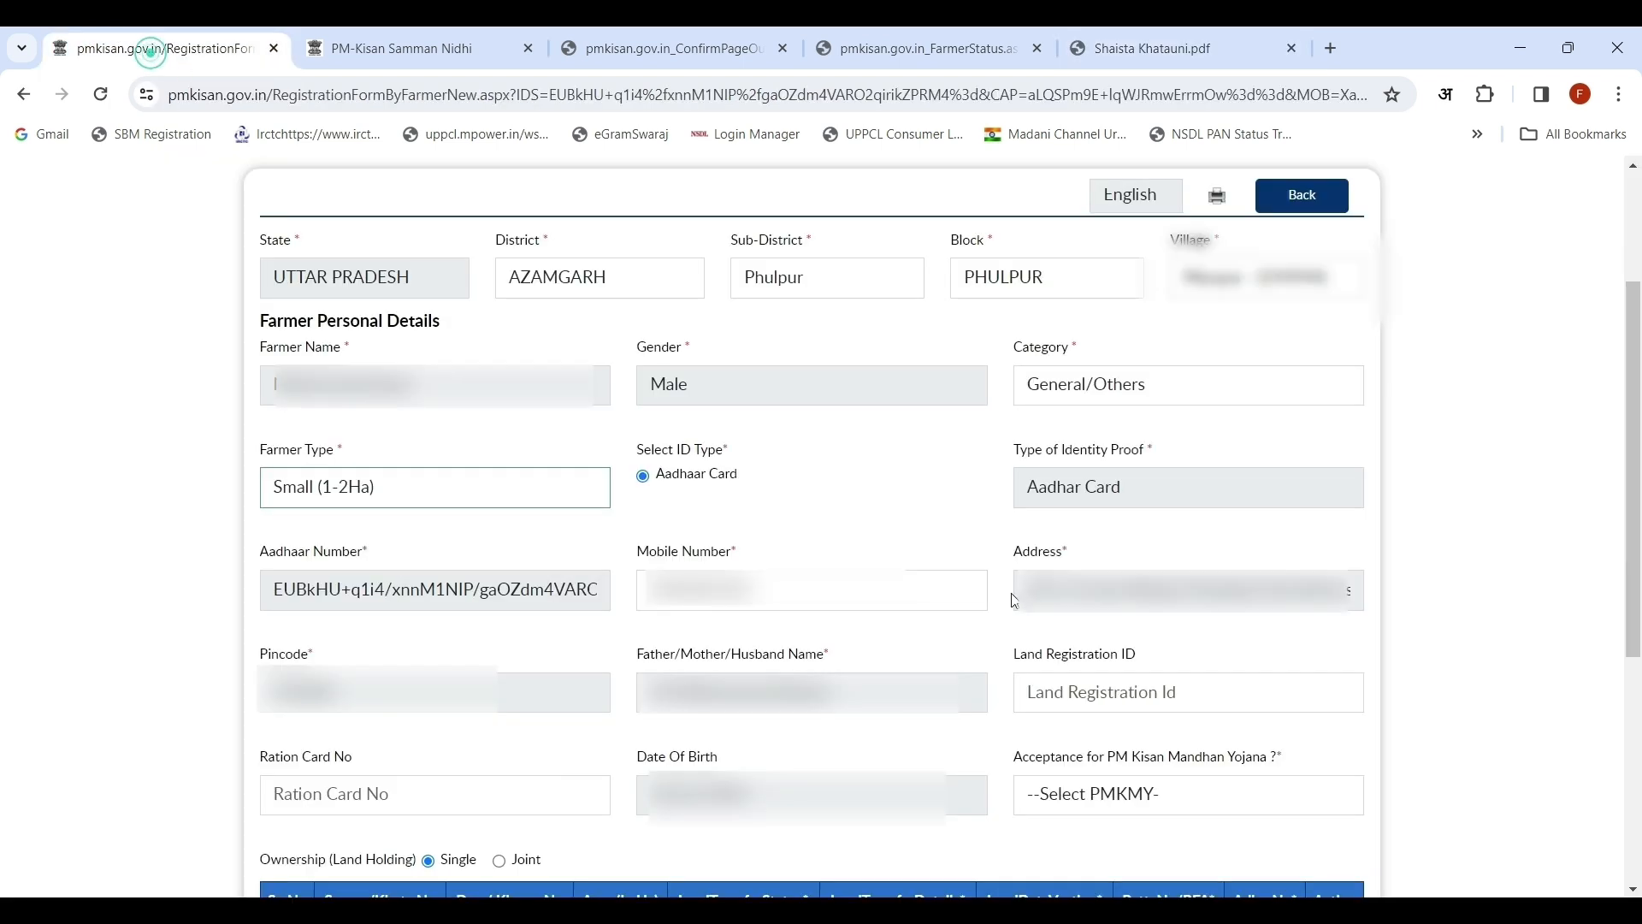
pyautogui.click(1097, 689)
pyautogui.write('188')
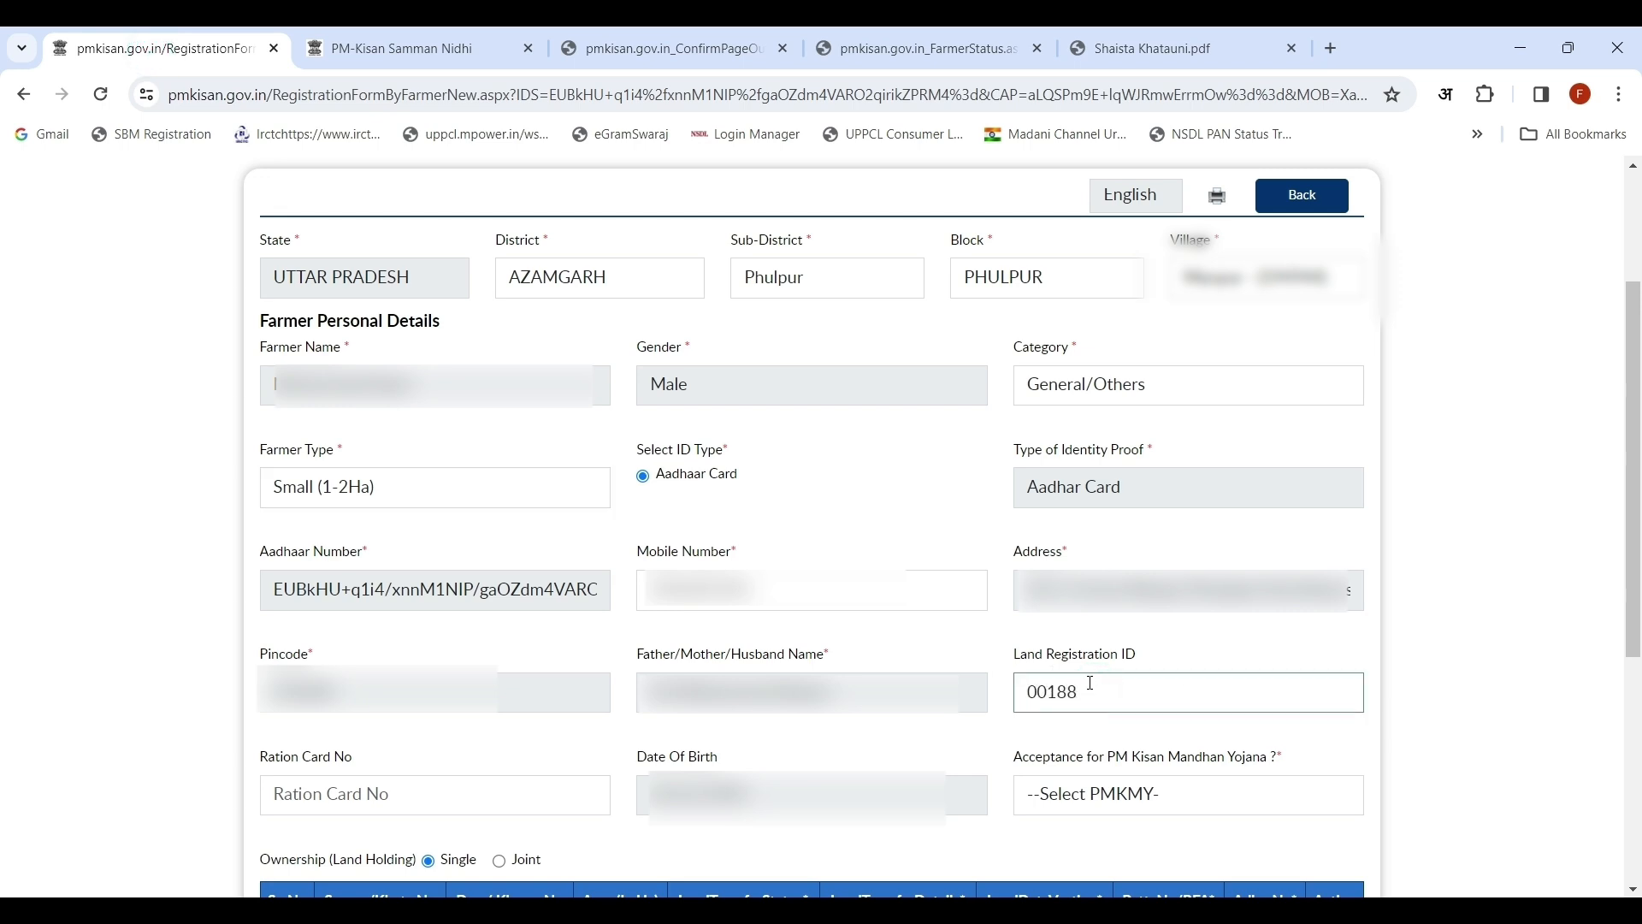
pyautogui.click(1201, 38)
pyautogui.click(1587, 446)
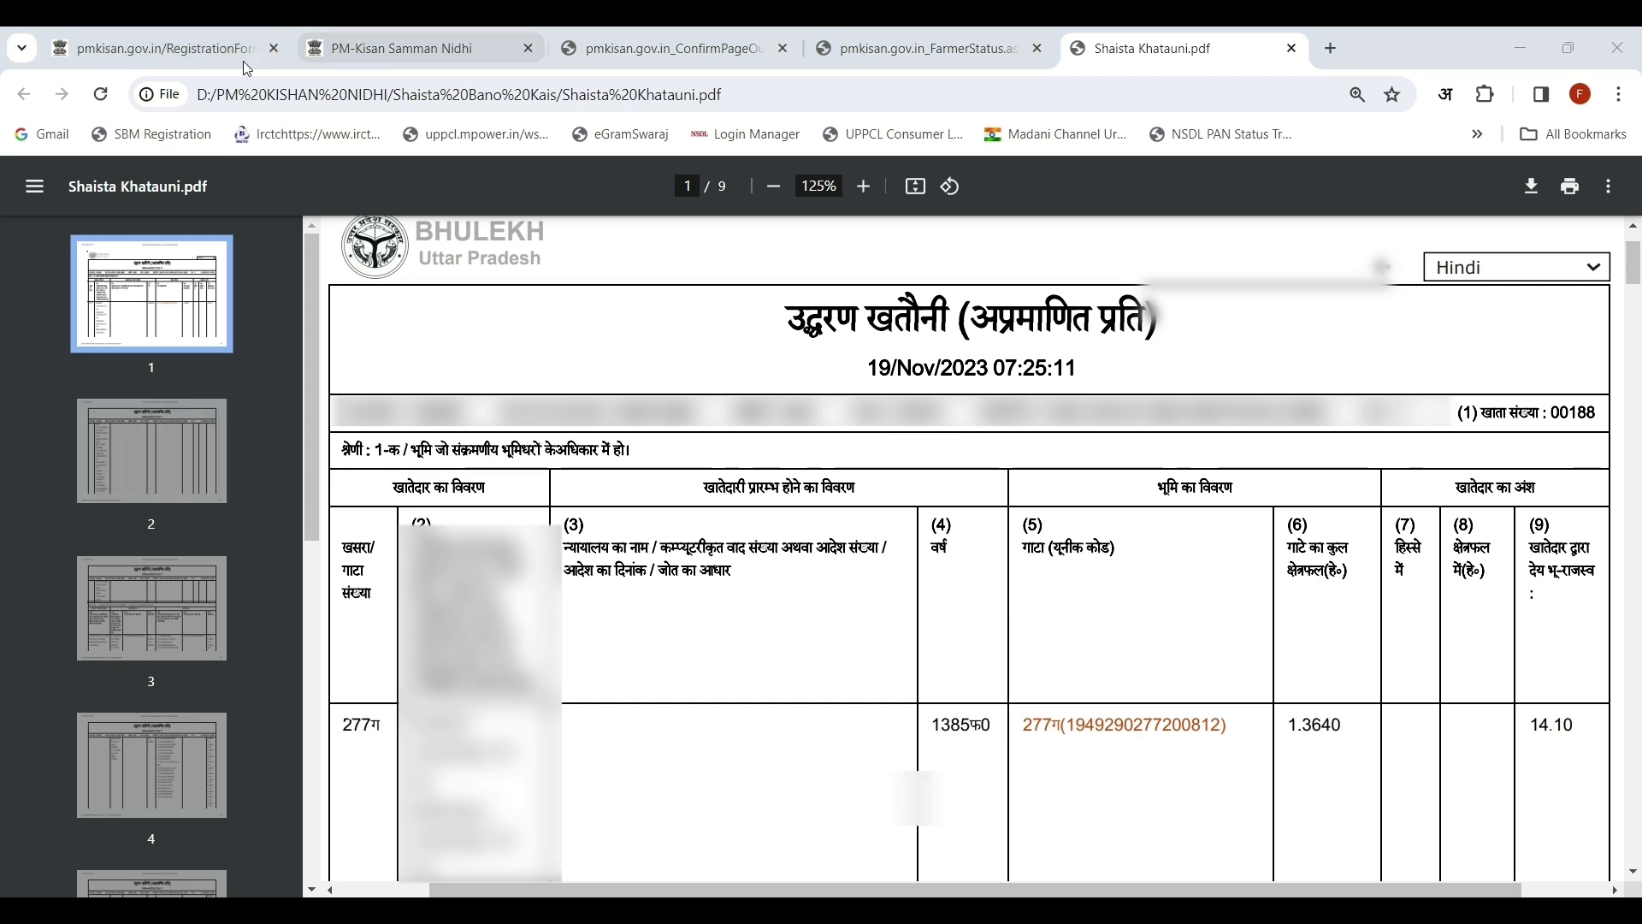
pyautogui.click(162, 48)
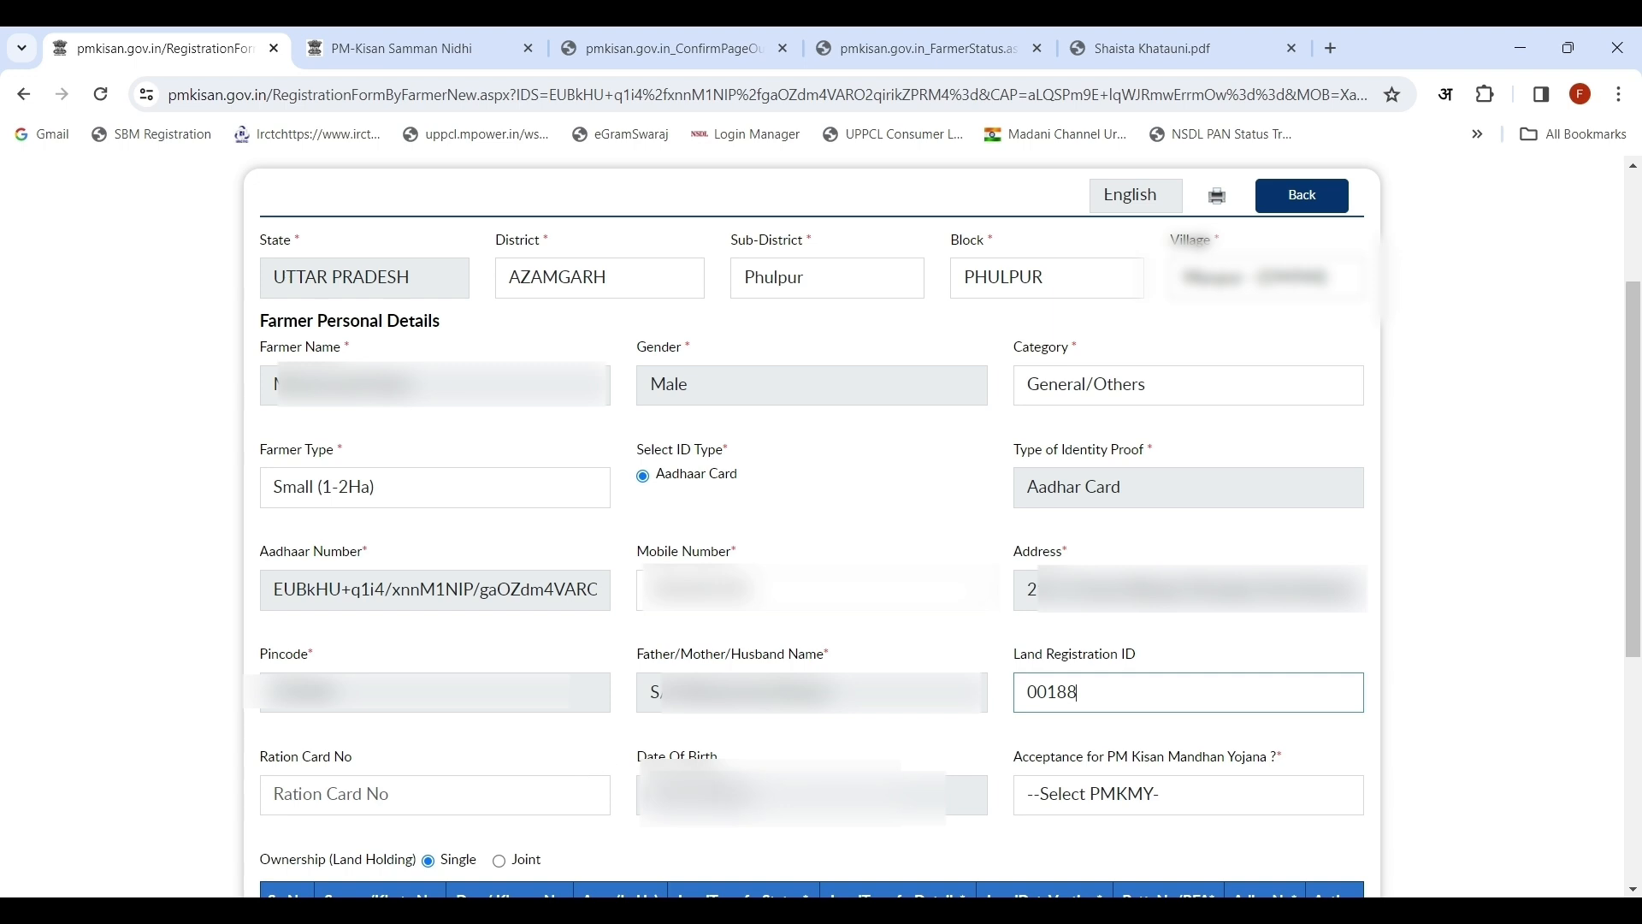
# Set acceptance for PM Kisan Mandhan Yojana to No and the land holding ownership to Joint
pyautogui.click(1135, 805)
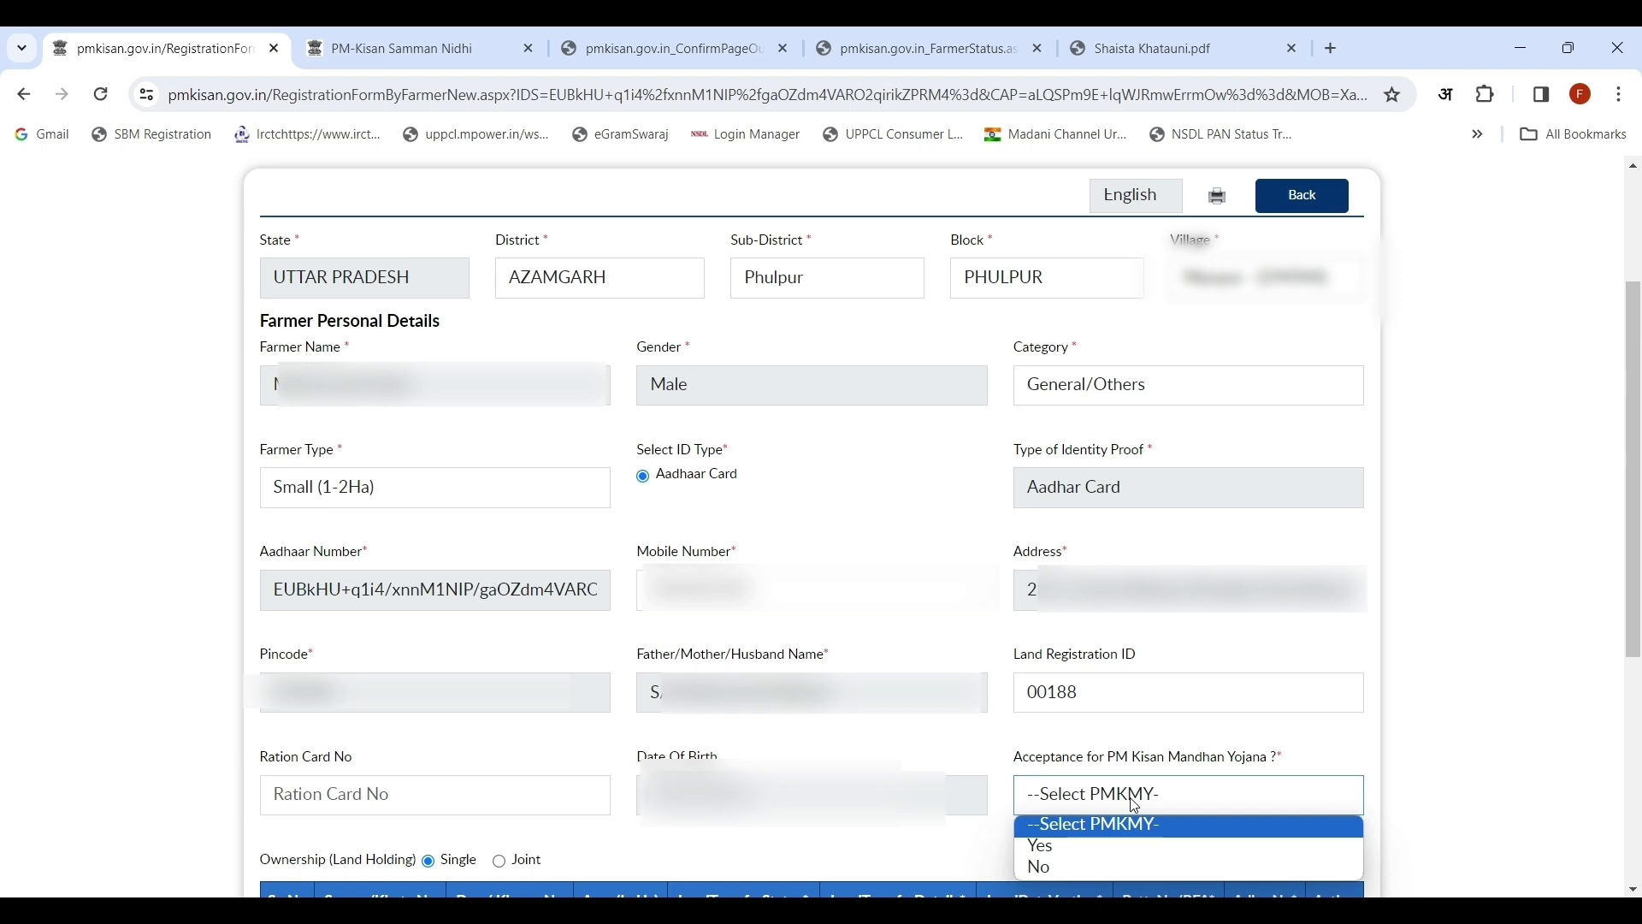
pyautogui.click(1064, 865)
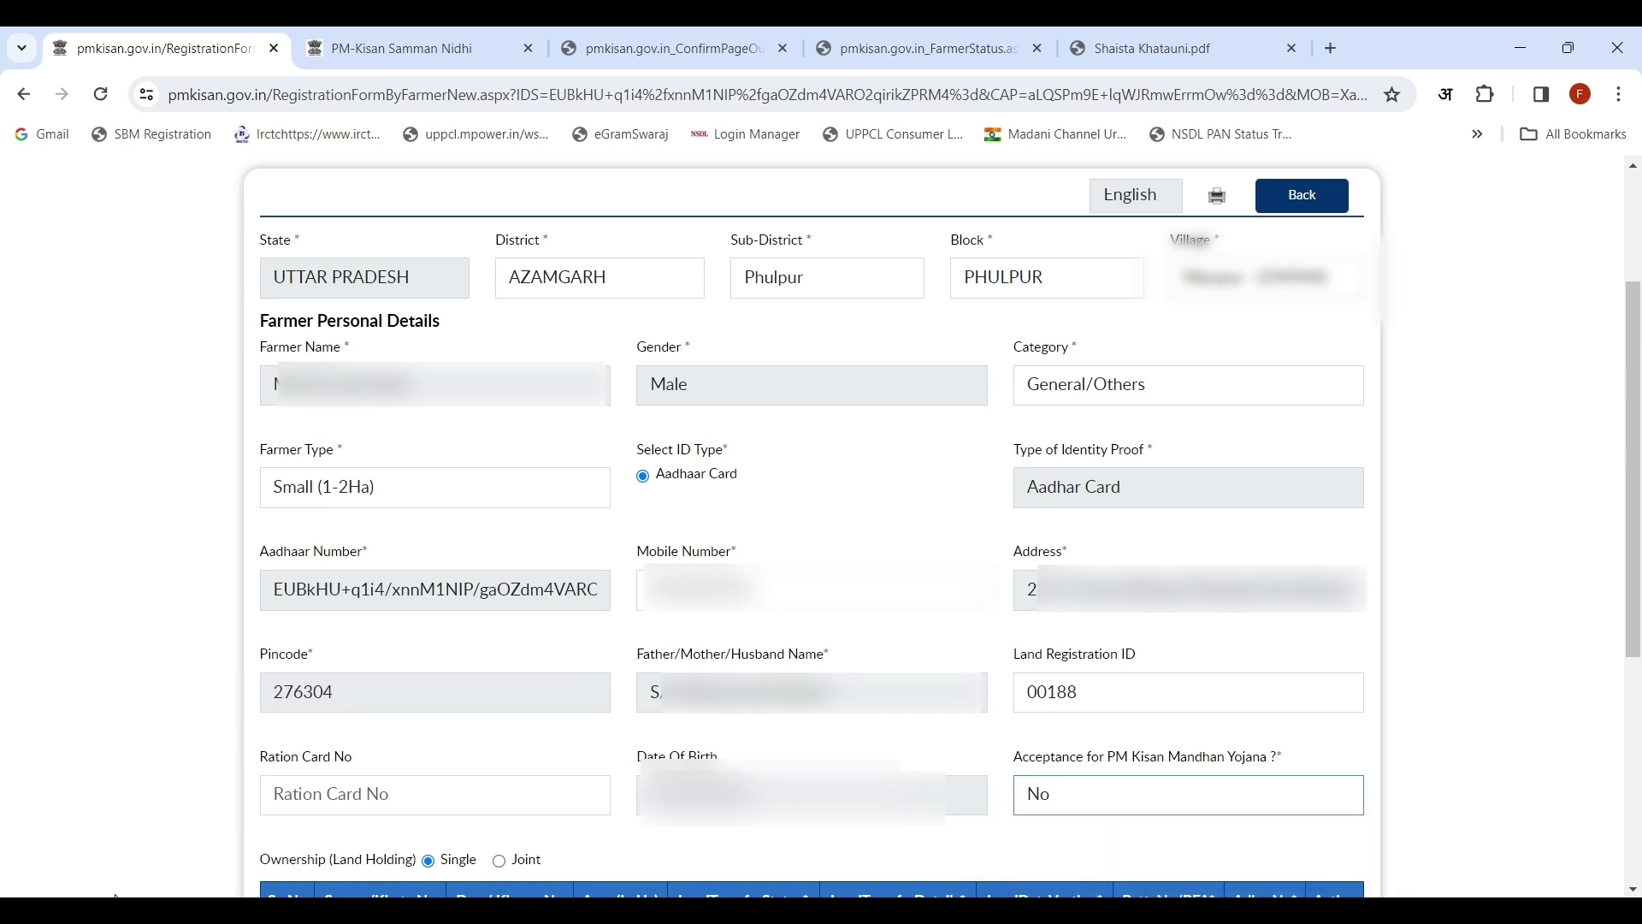
pyautogui.scroll(-4, 339, 624)
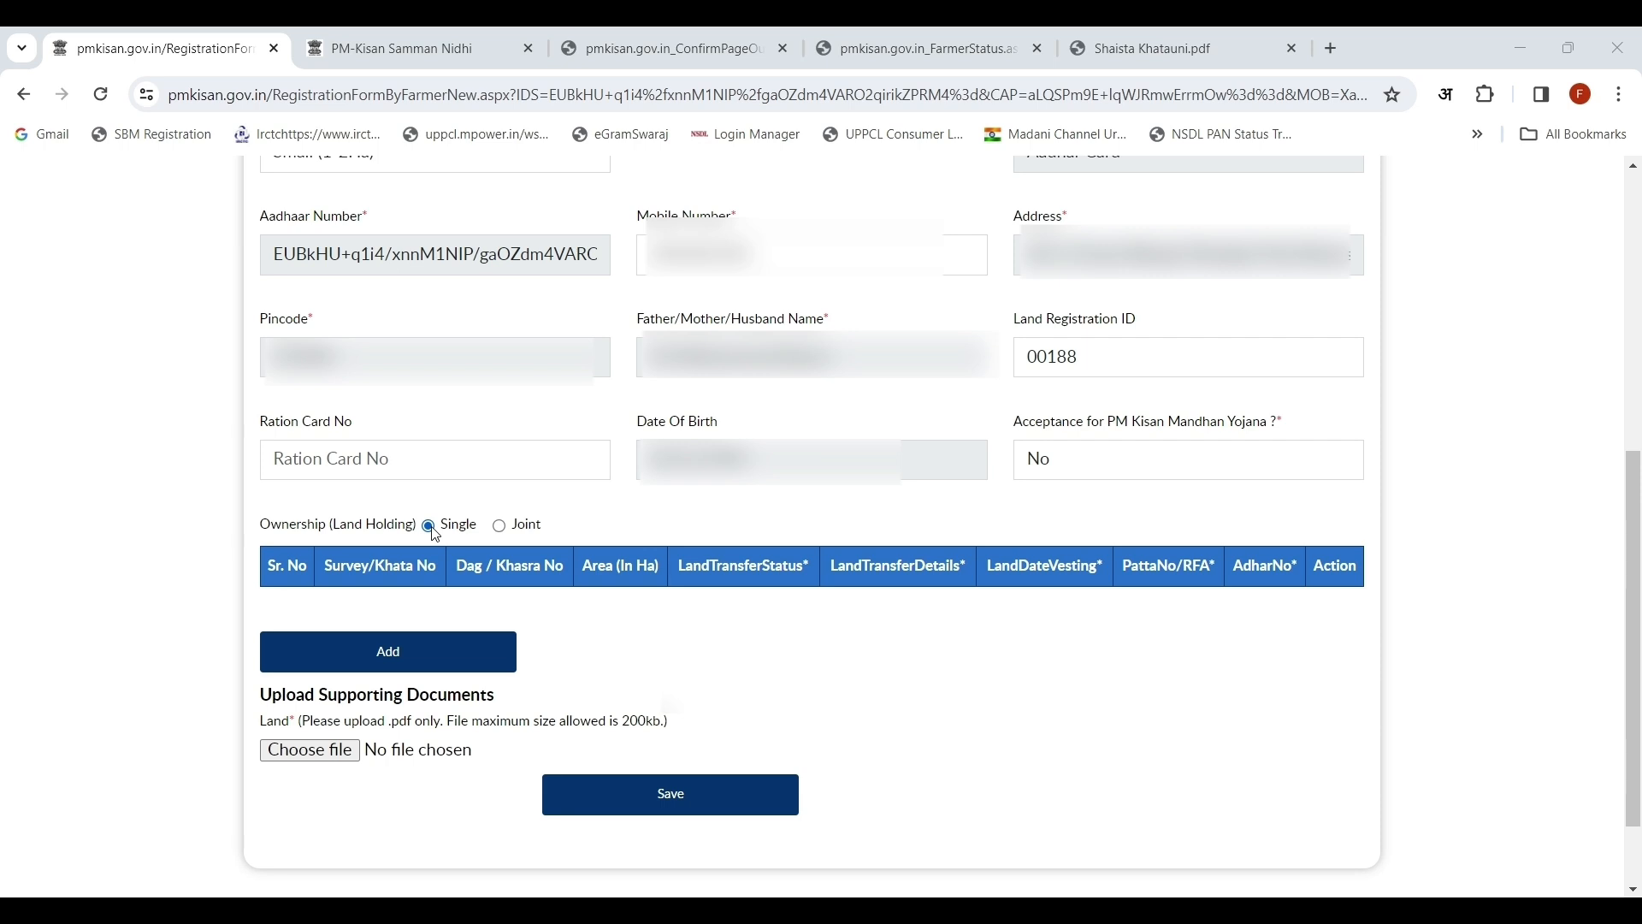
pyautogui.click(498, 526)
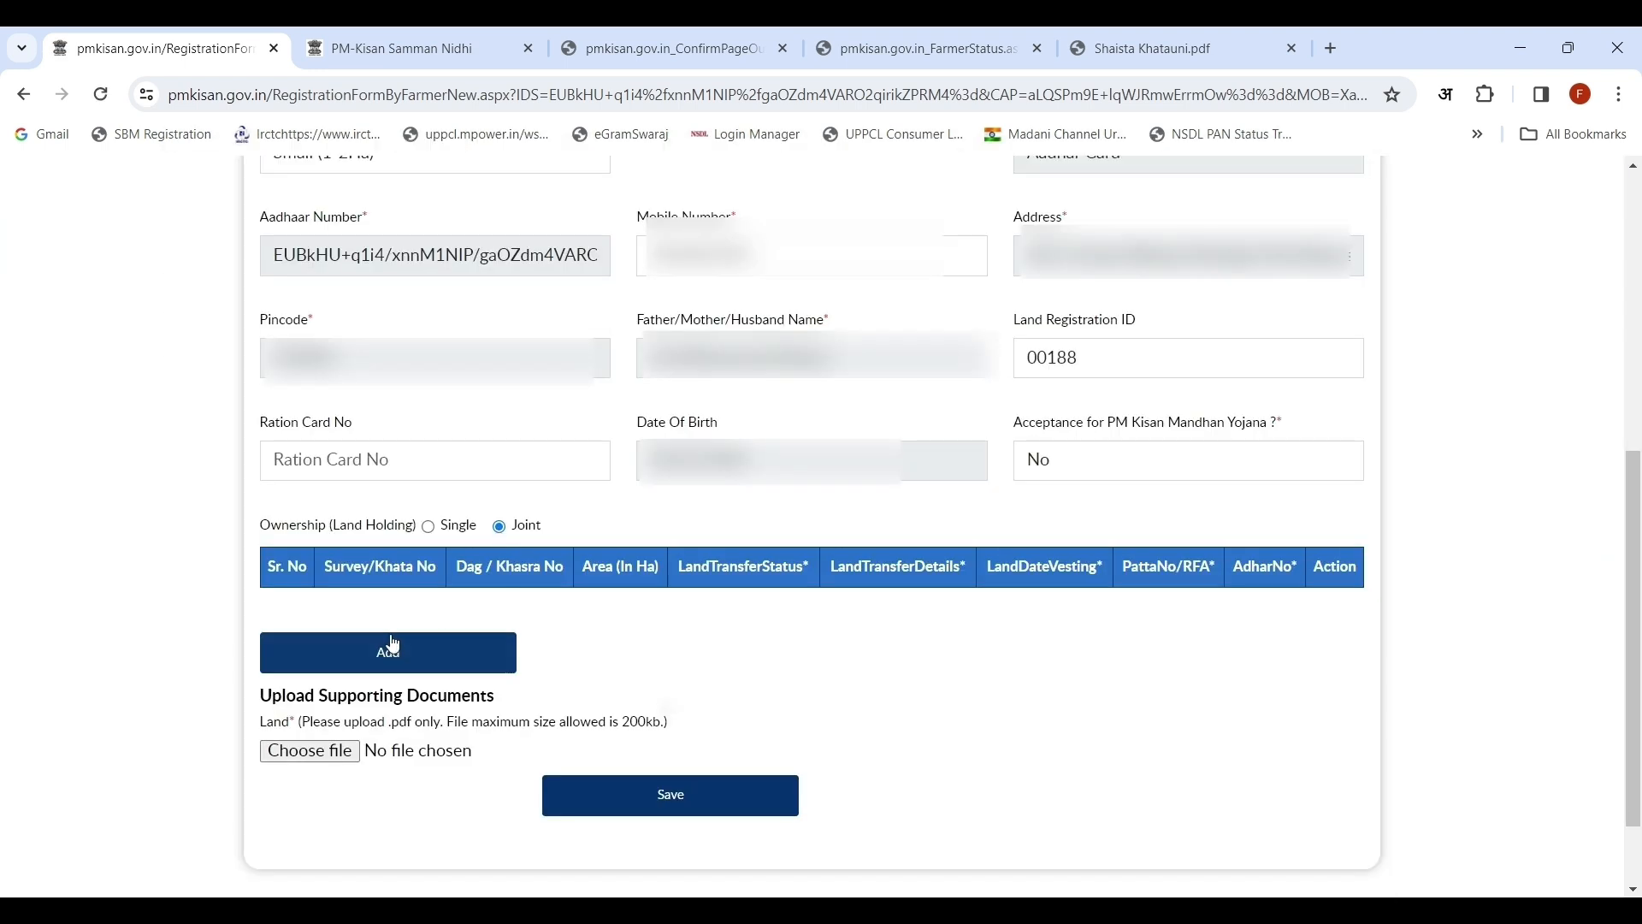
# Start adding a land detail entry and fill in its Survey/Khata number from the Khatauni PDF
pyautogui.click(388, 661)
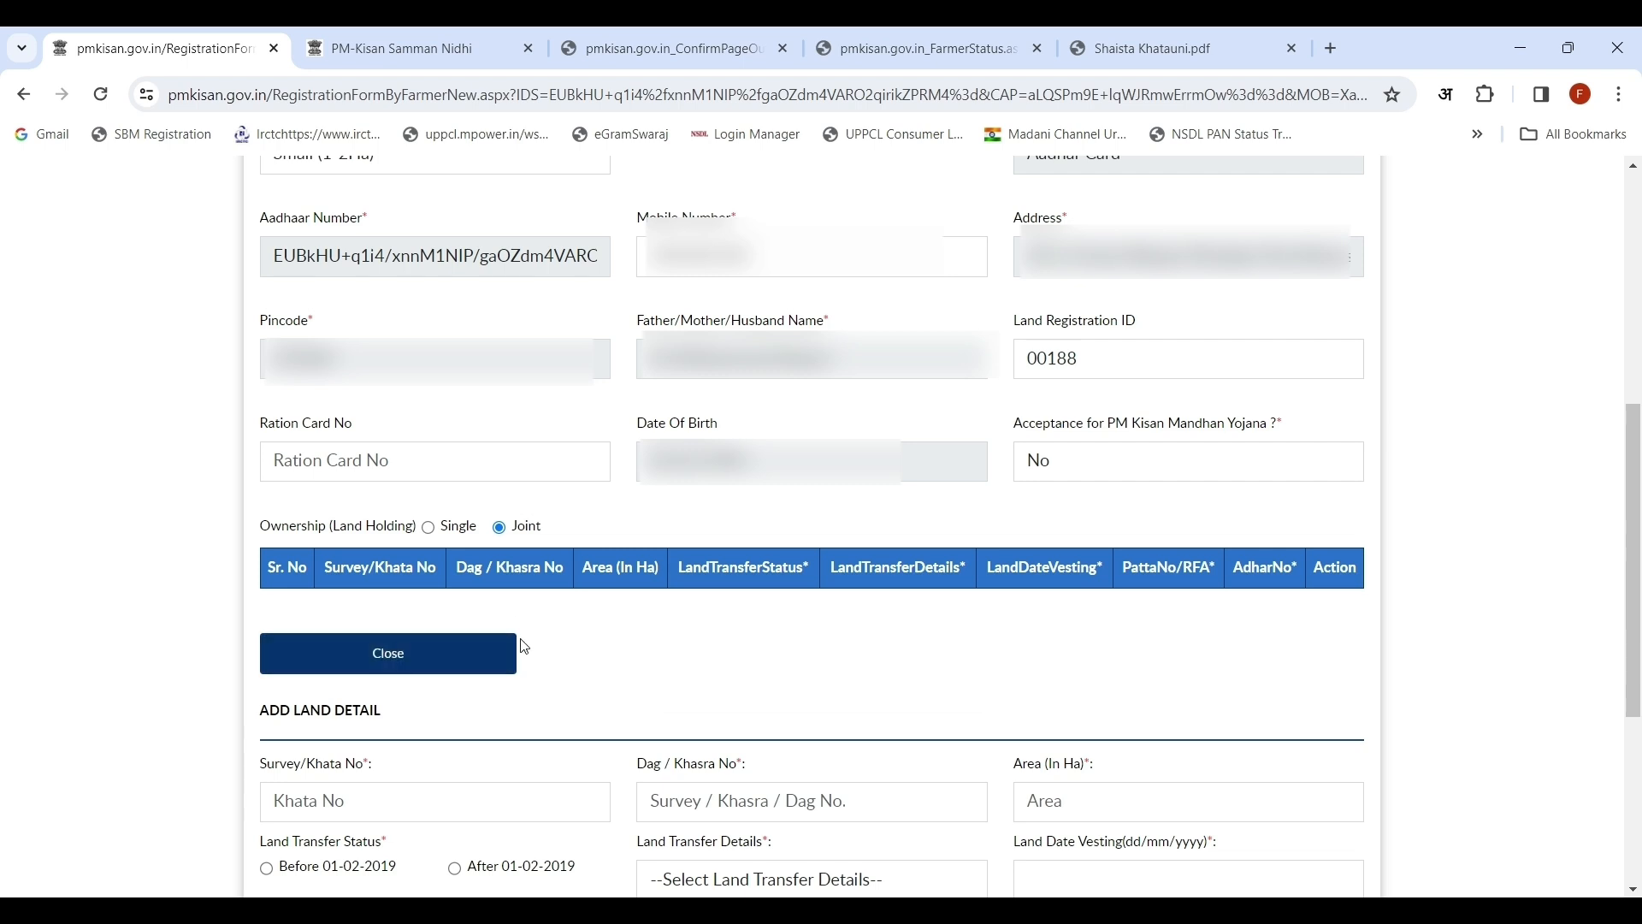
pyautogui.scroll(-2, 591, 712)
pyautogui.scroll(-3, 591, 711)
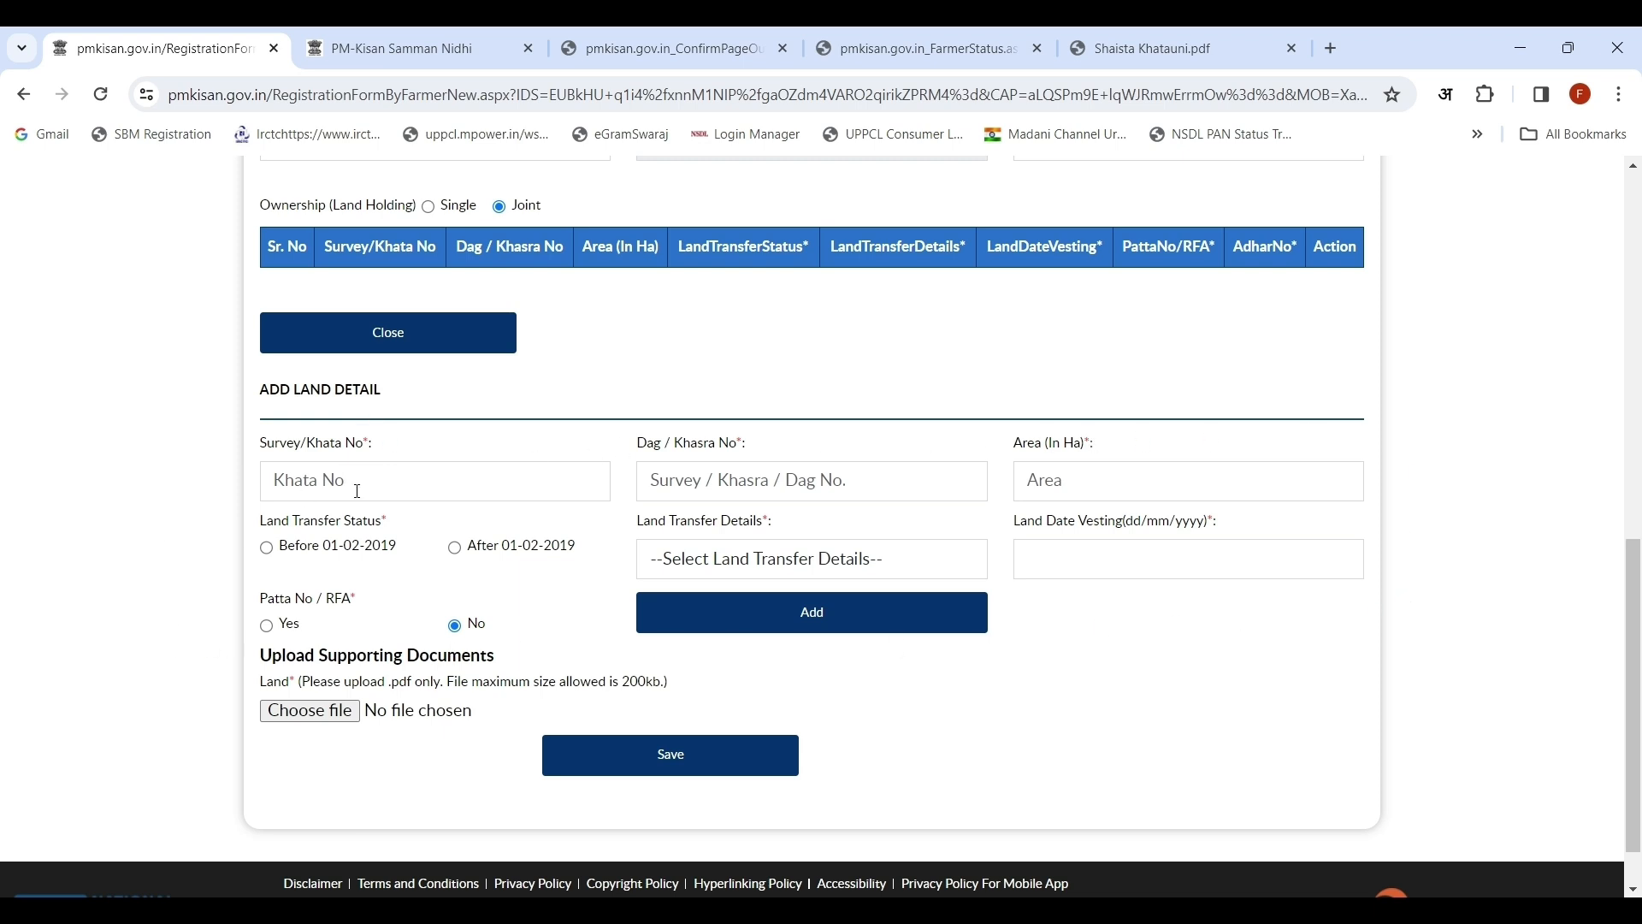
pyautogui.click(399, 488)
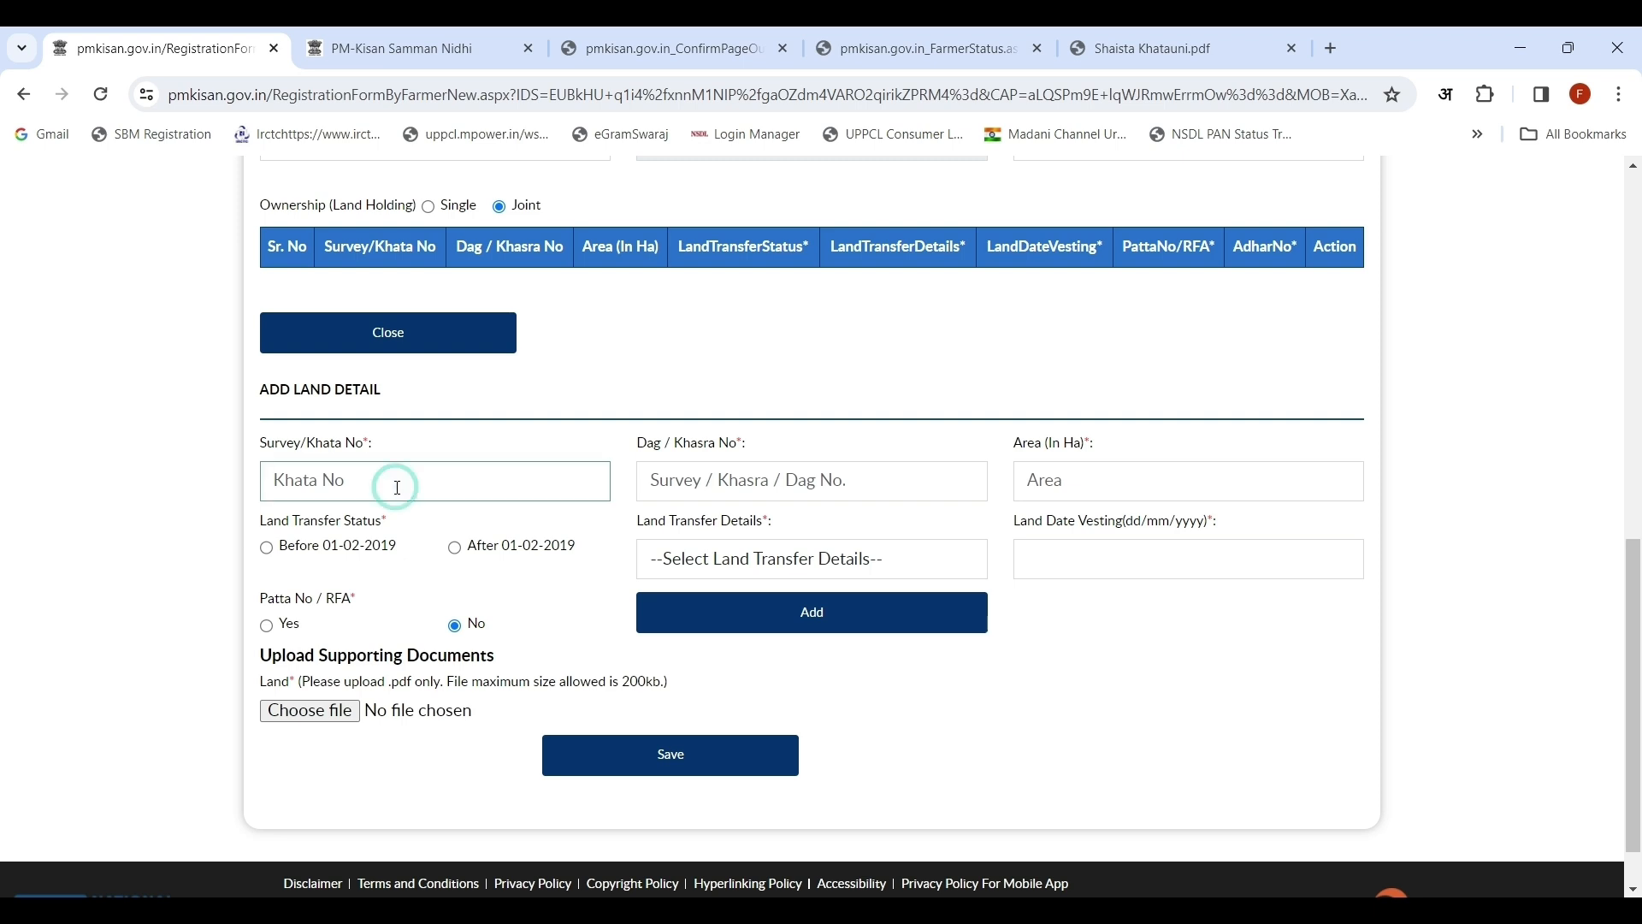
pyautogui.click(1214, 49)
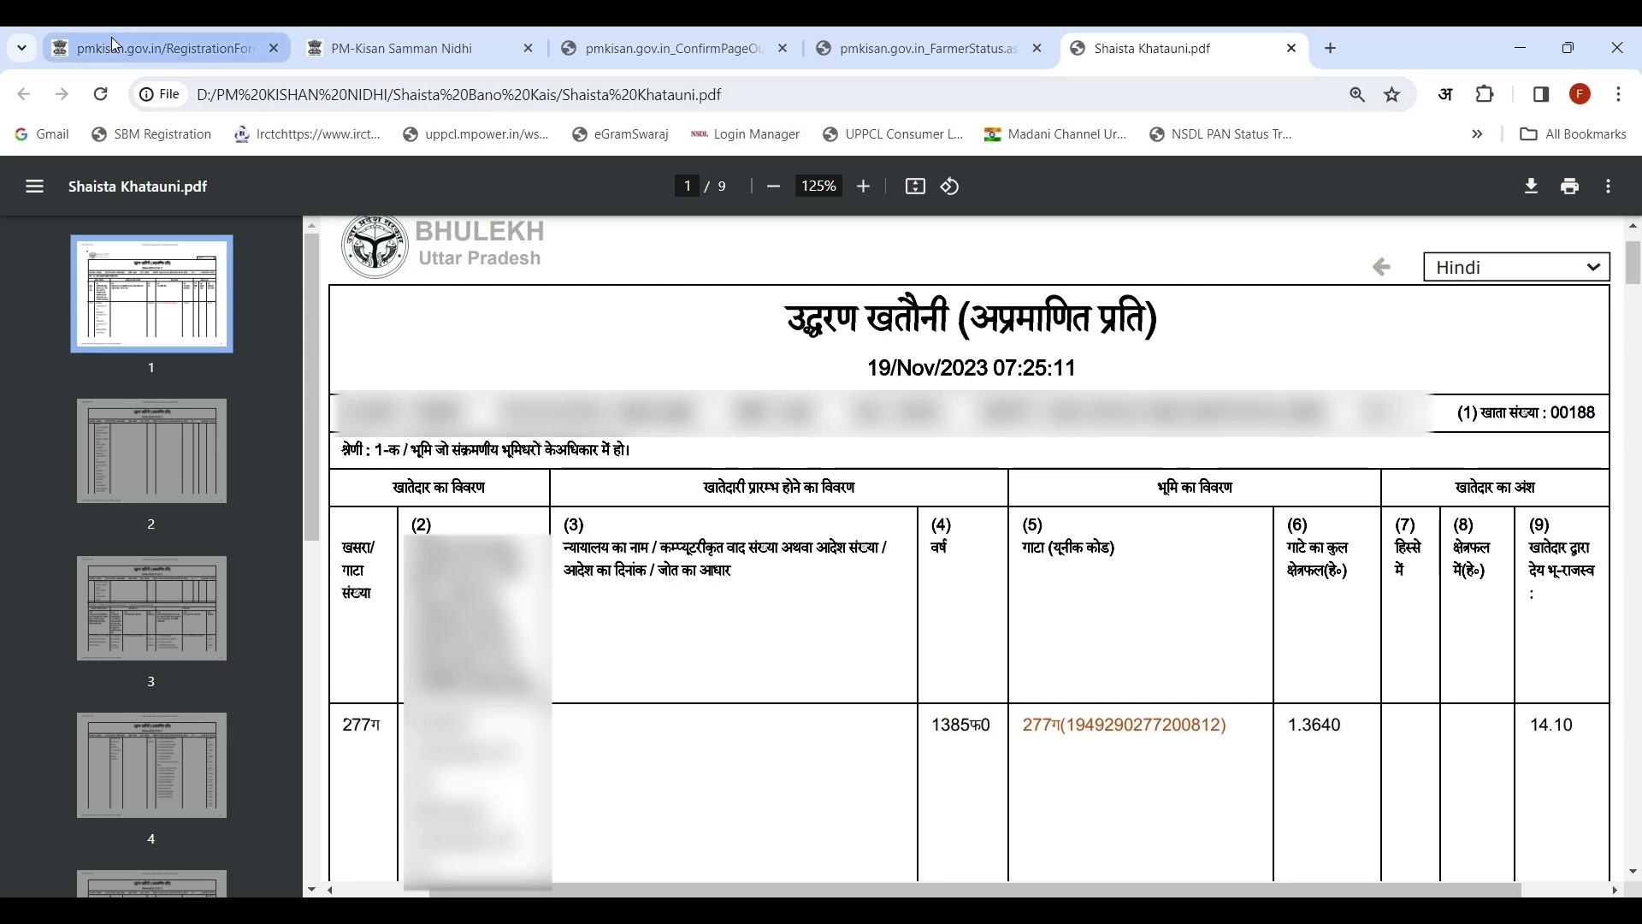
pyautogui.click(154, 49)
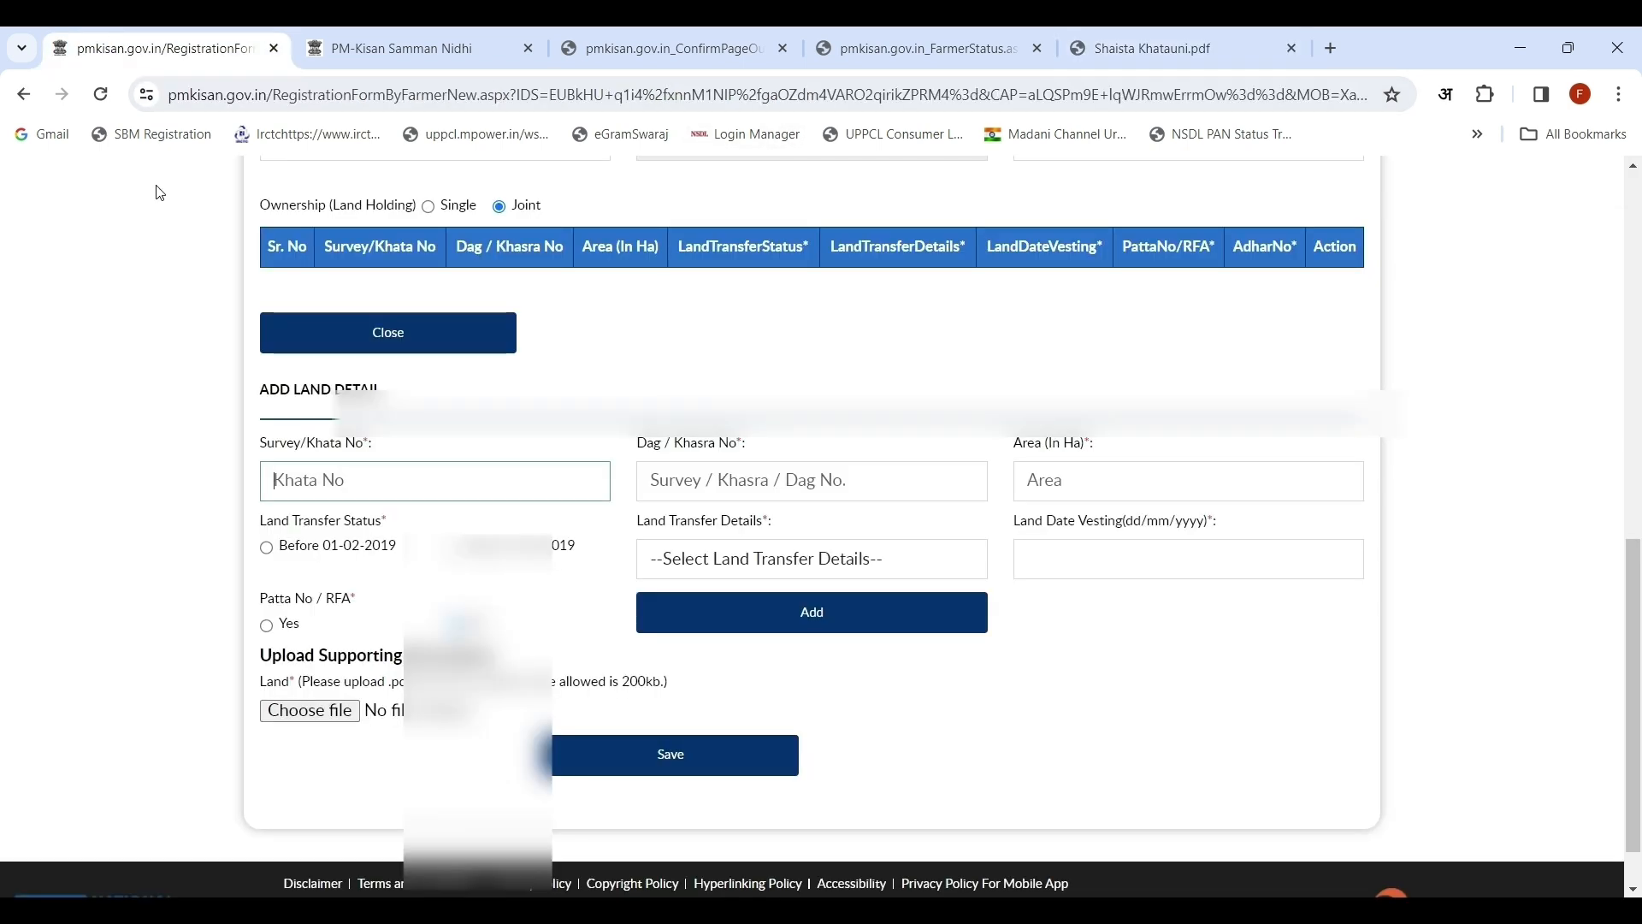
pyautogui.click(291, 481)
pyautogui.write('00188')
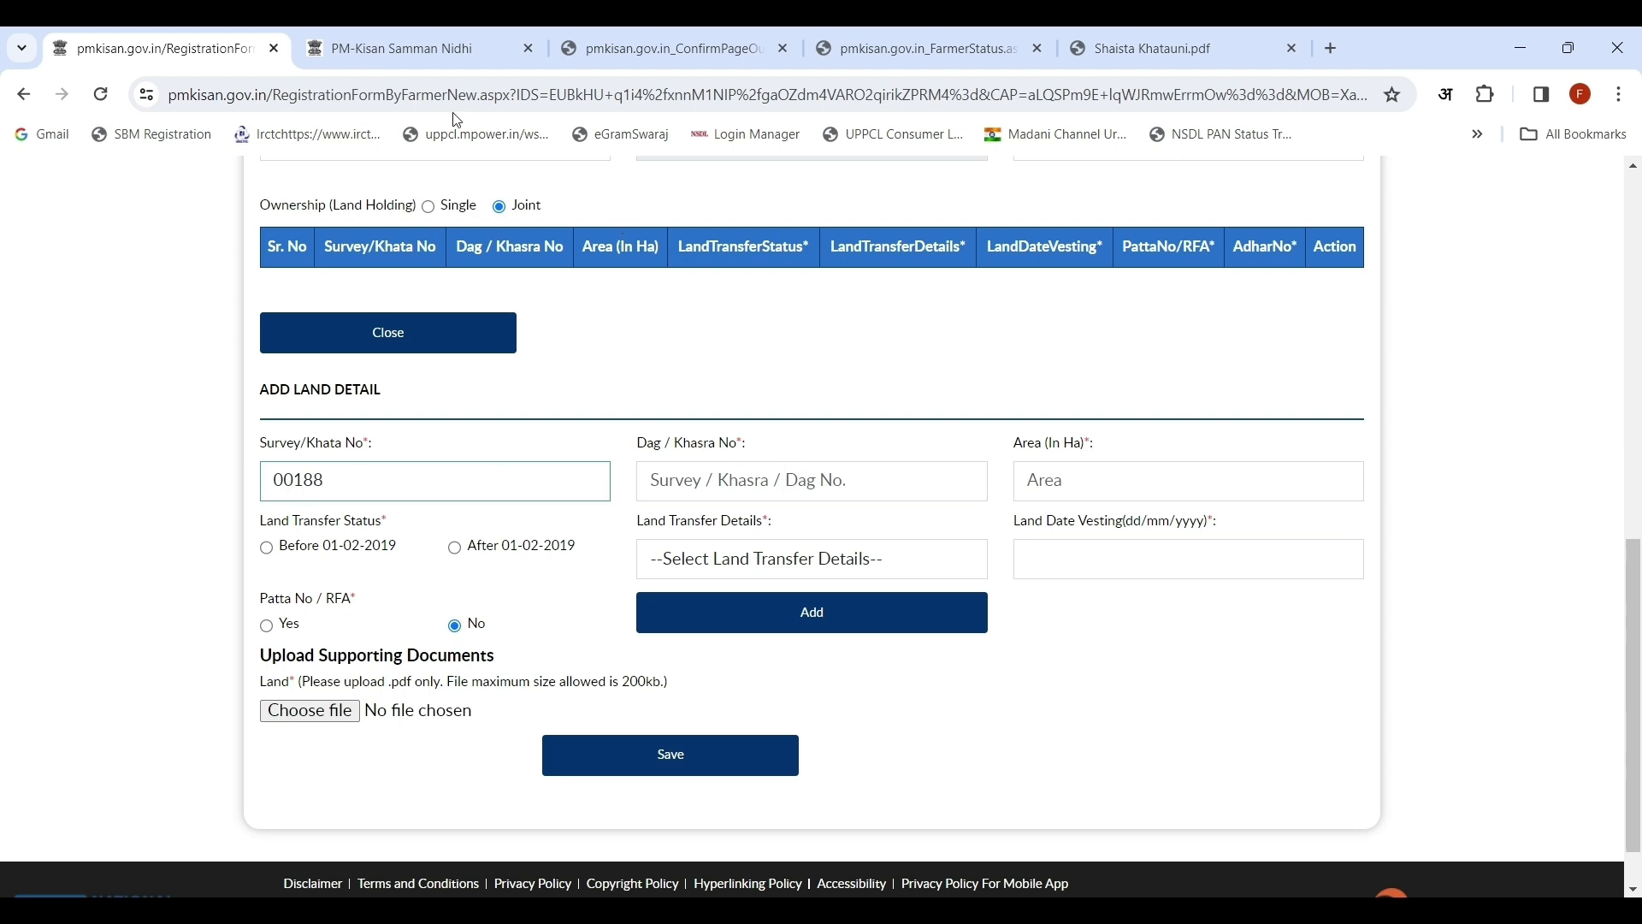
# Check the plot number in the Khatauni PDF and enter 277 as the Dag / Khasra number
pyautogui.click(1200, 52)
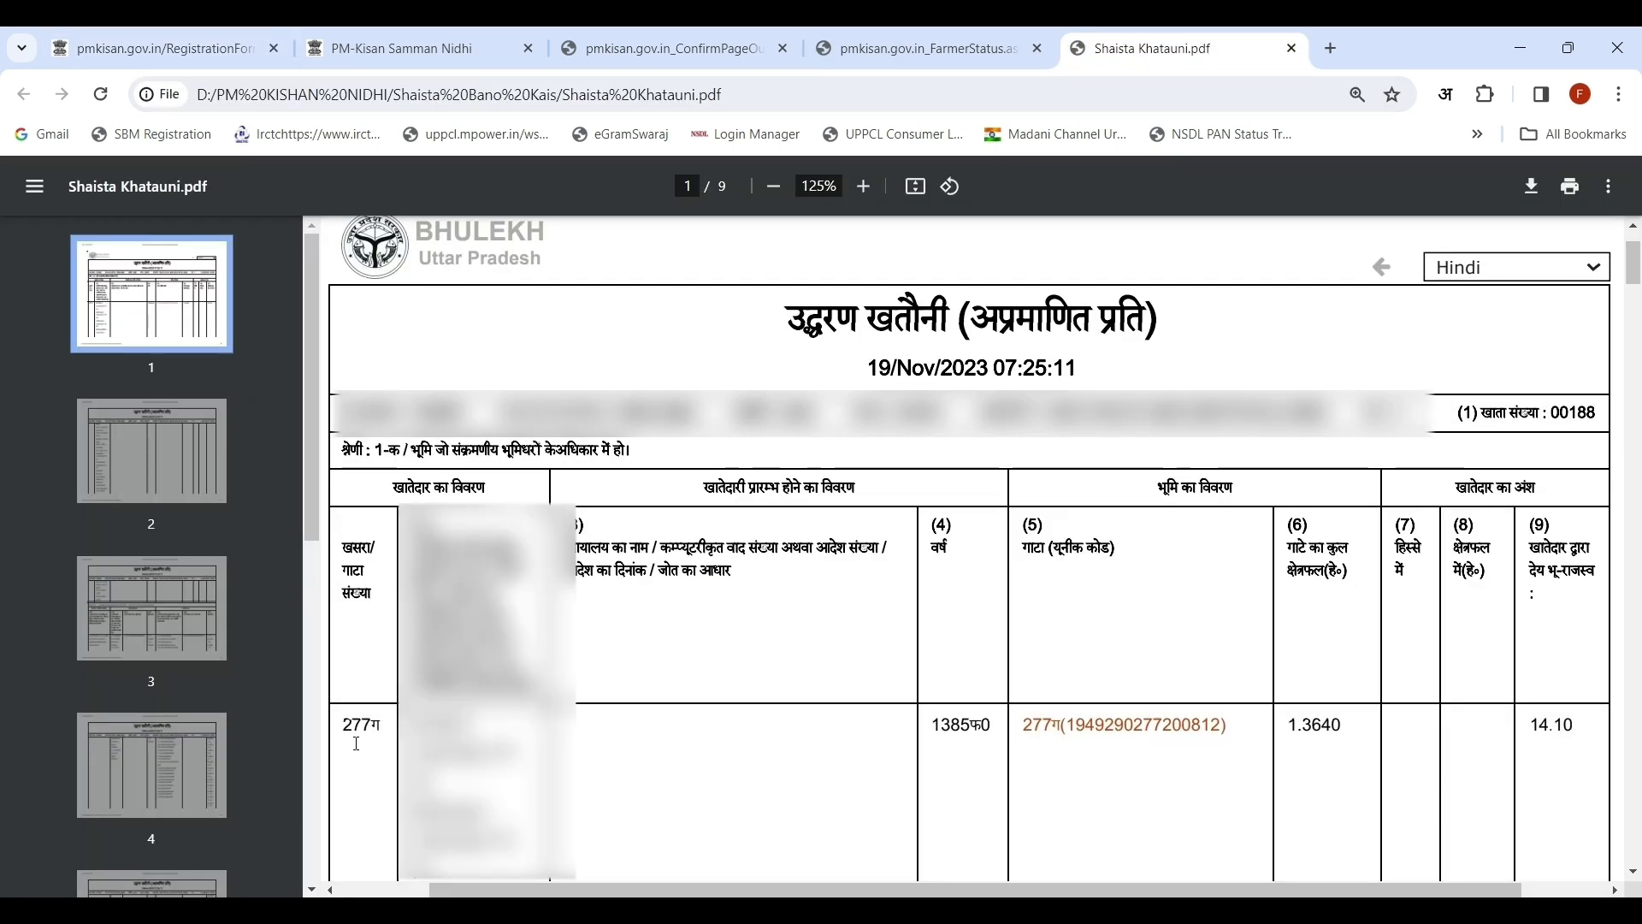
pyautogui.click(163, 49)
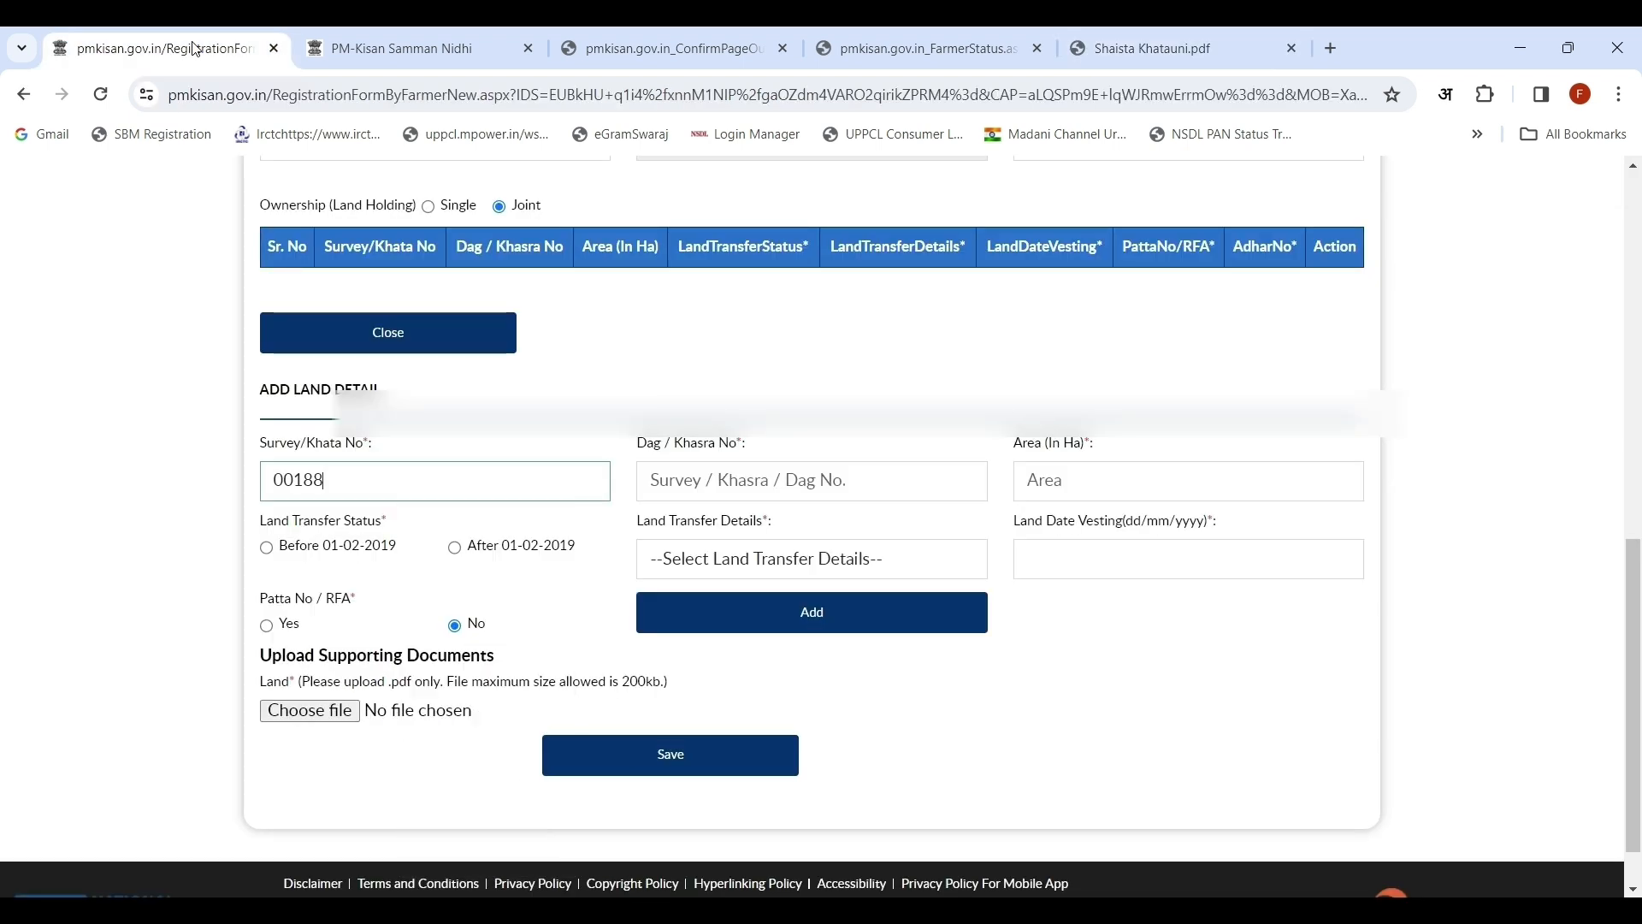
pyautogui.click(785, 488)
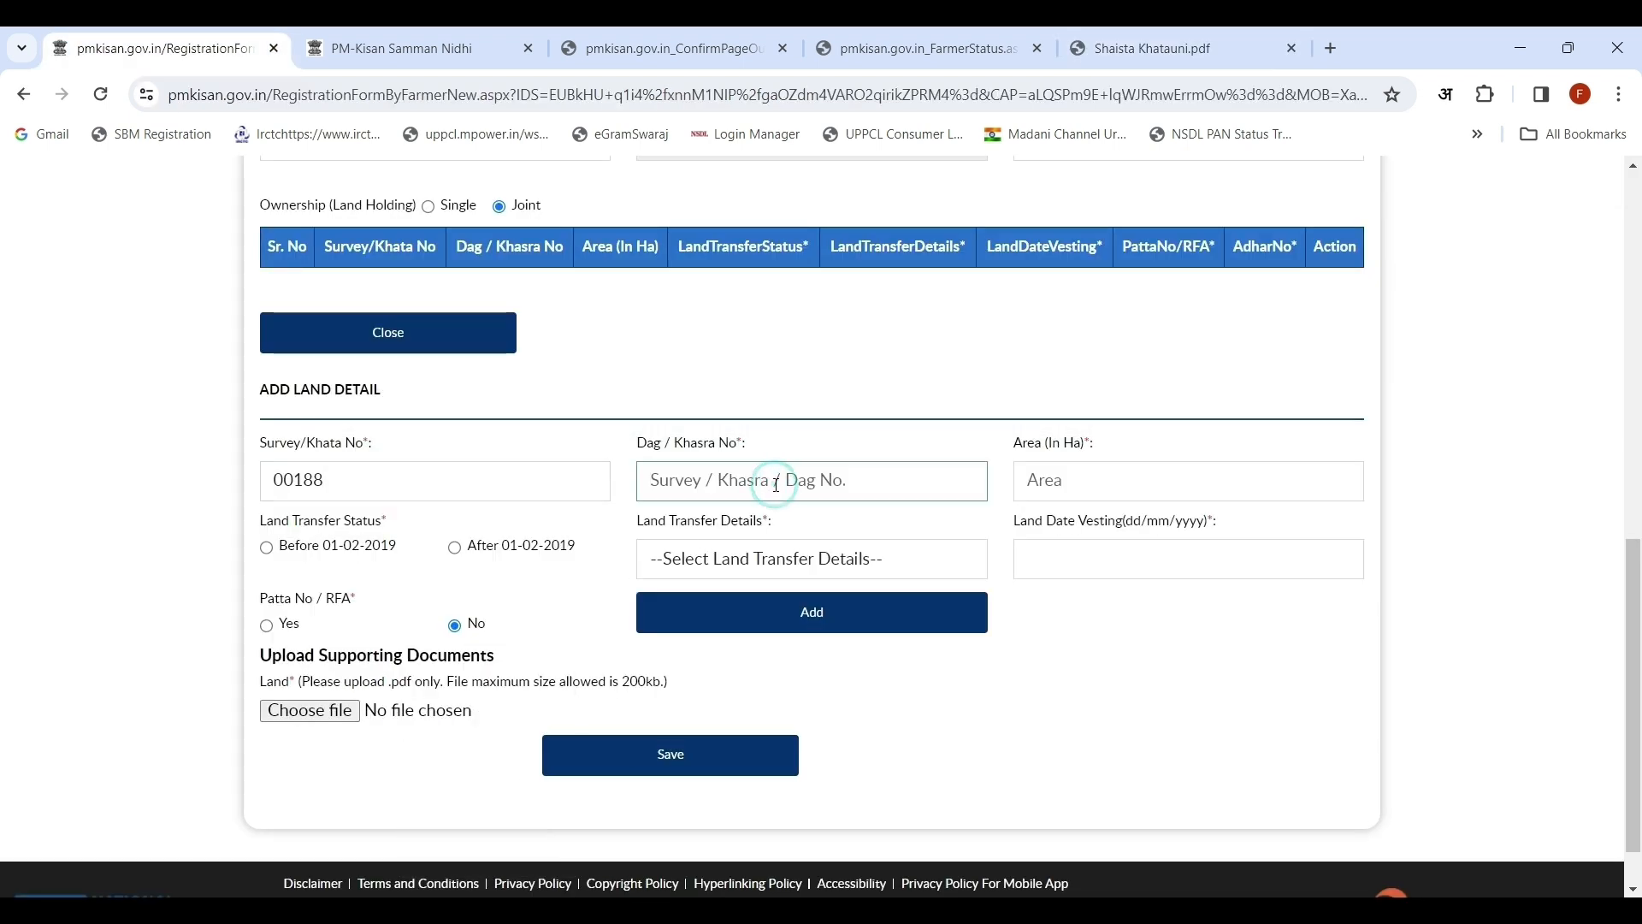
pyautogui.write('277')
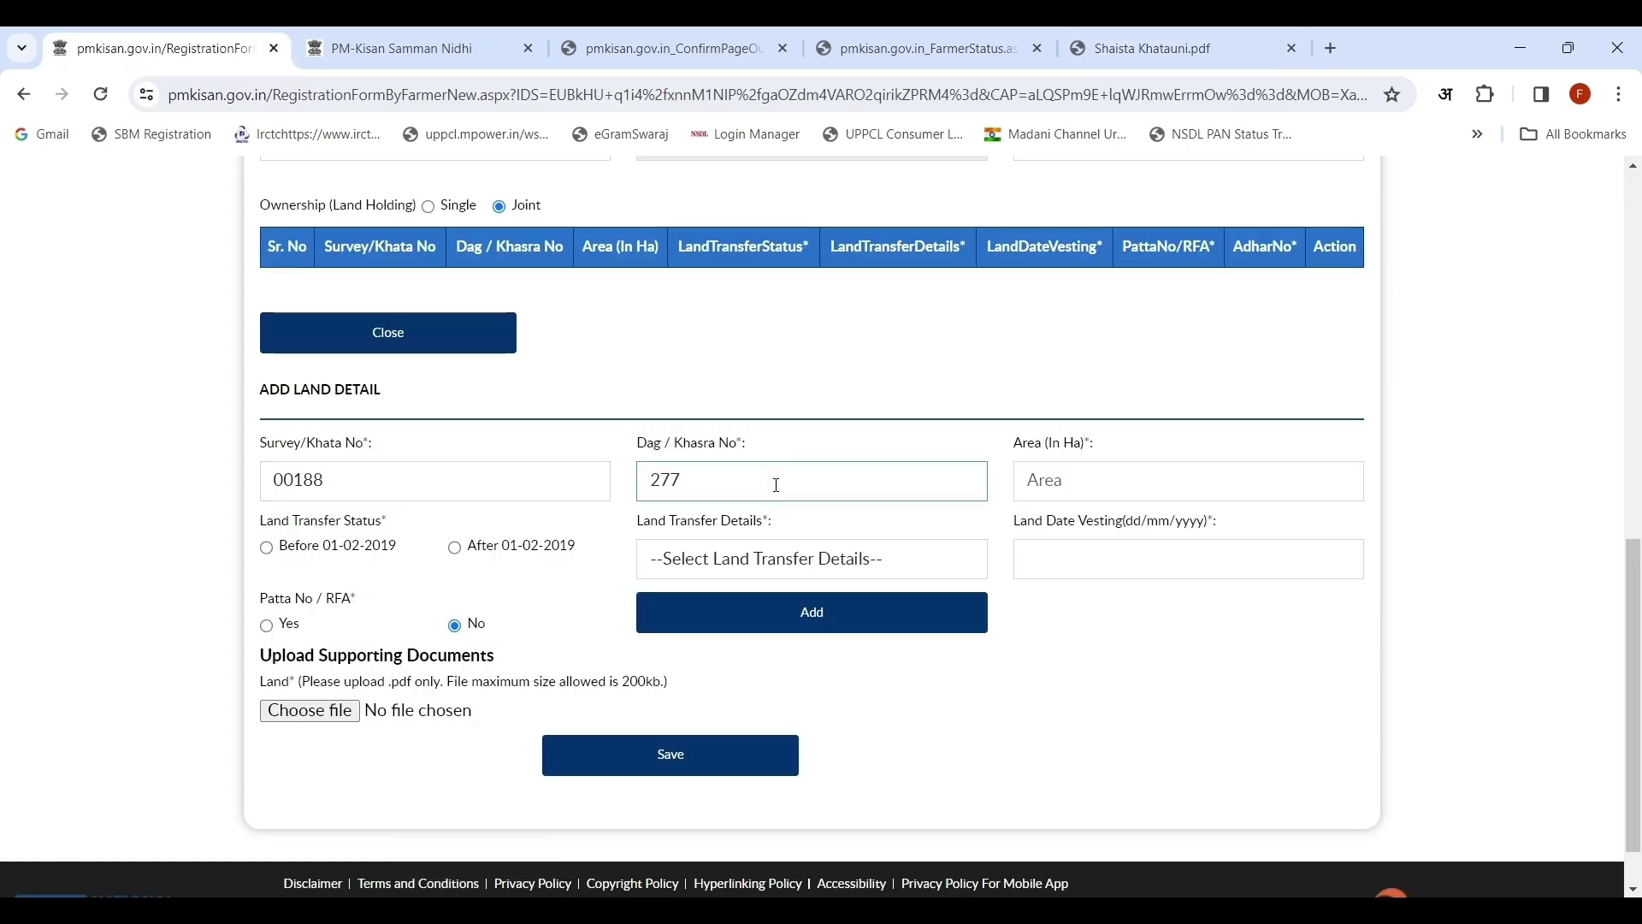
pyautogui.click(855, 516)
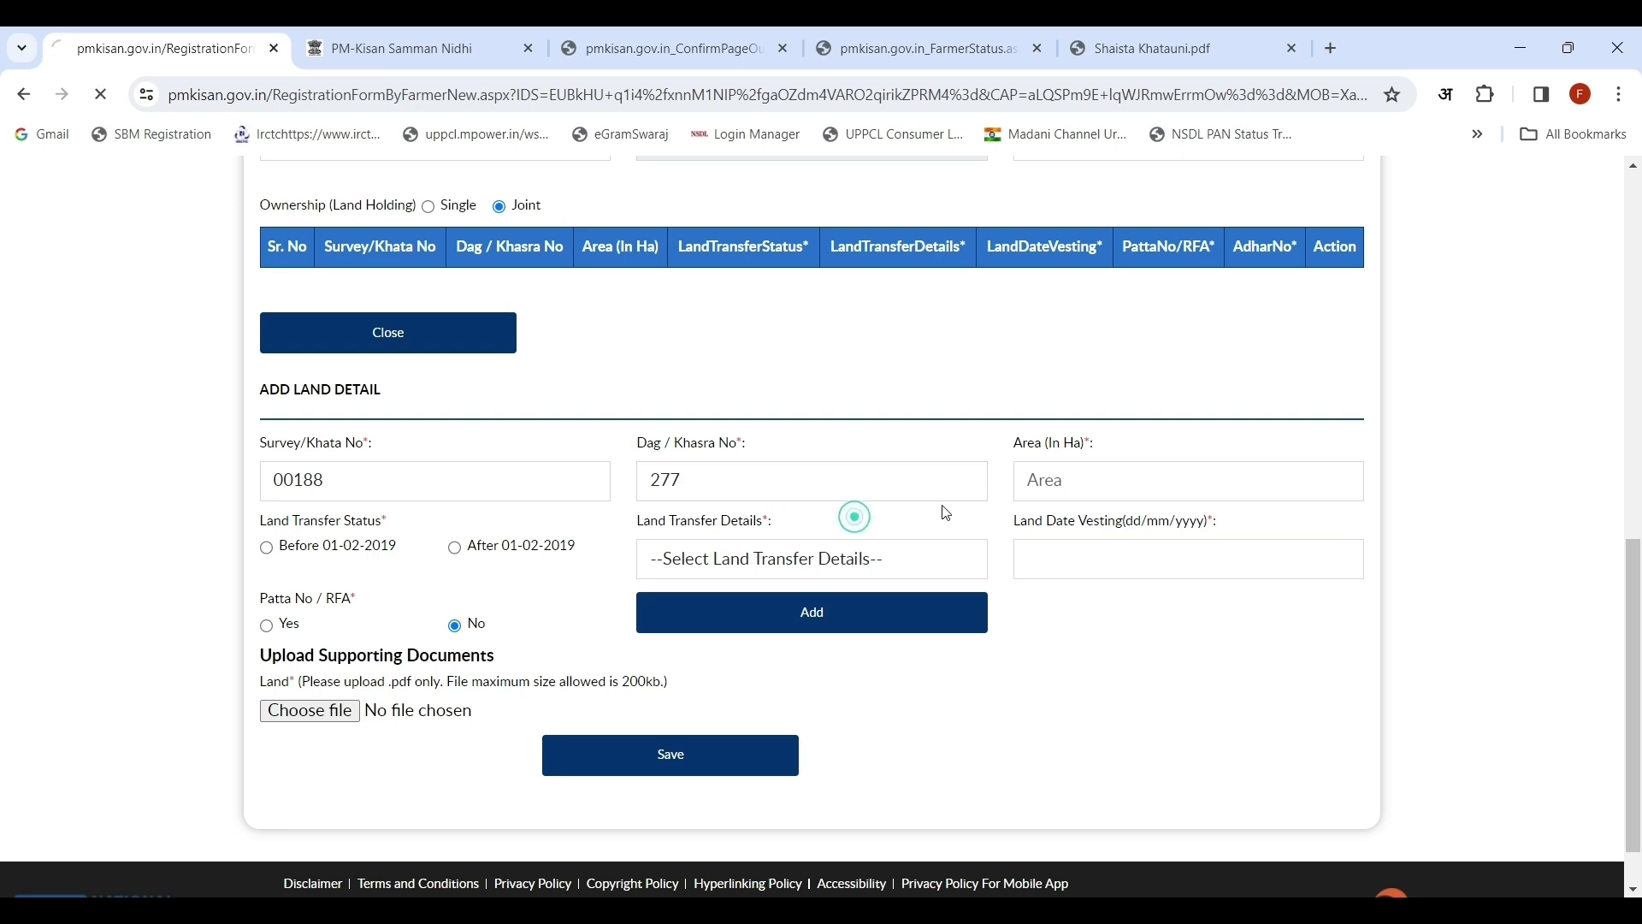
# Check the plot's total area in the Khatauni PDF and set the land area to 1.3640 hectares
pyautogui.click(1057, 482)
pyautogui.click(1214, 48)
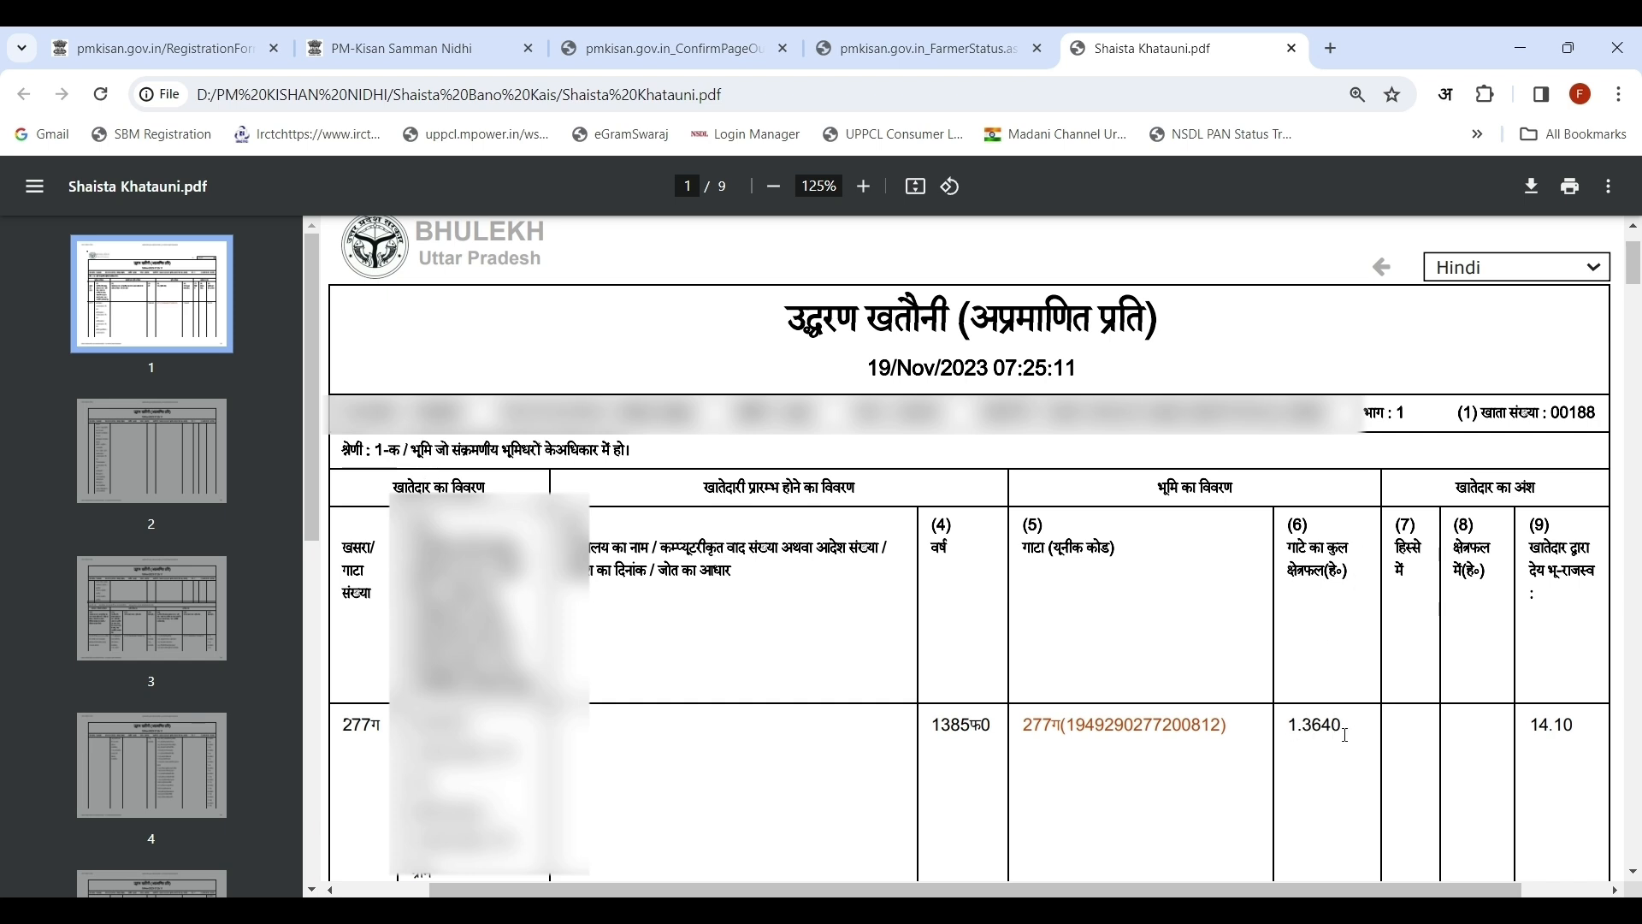
pyautogui.click(233, 53)
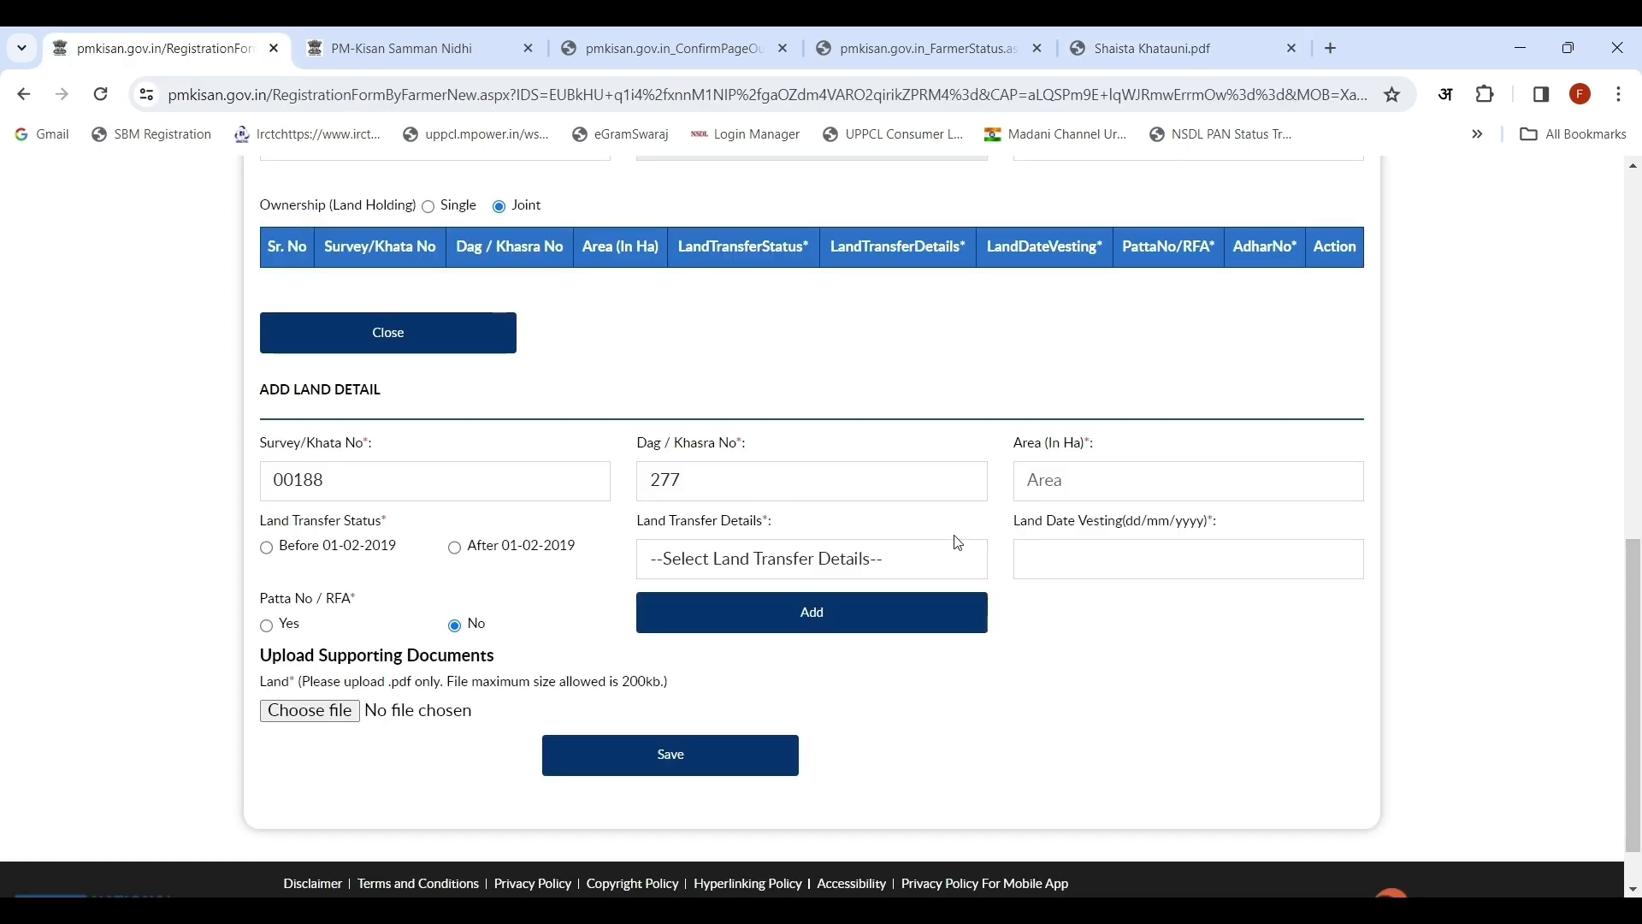
pyautogui.click(1093, 481)
pyautogui.write('1.3')
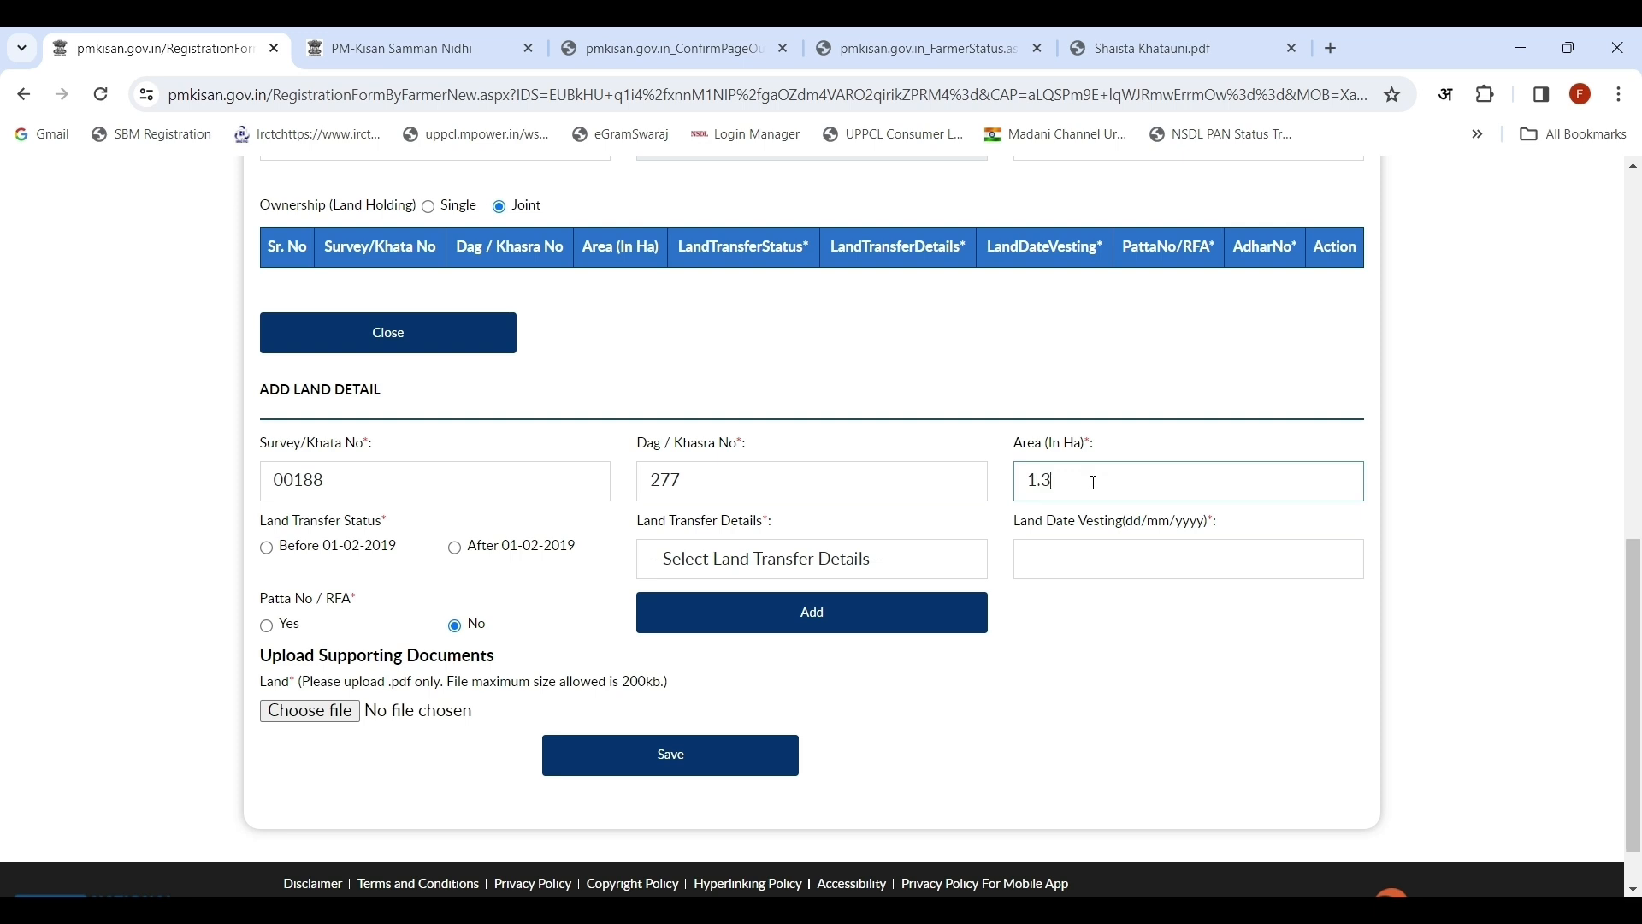
pyautogui.write('640')
# Set the land transfer status to After 01-02-2019 and the land transfer details to Purchase of Land
pyautogui.click(455, 548)
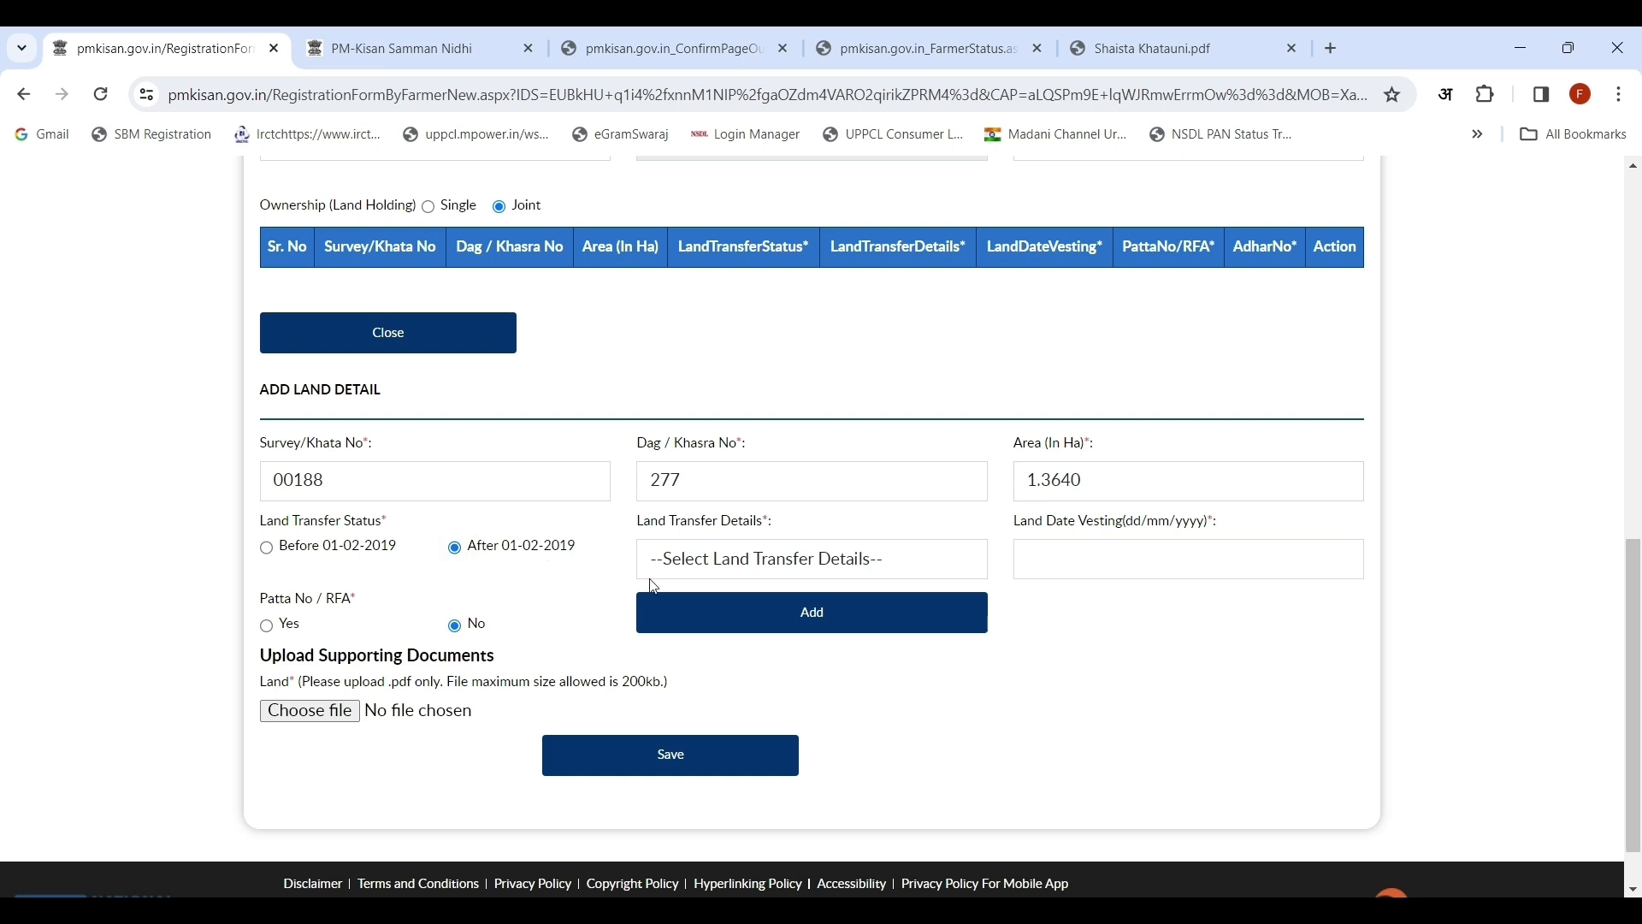
pyautogui.click(767, 560)
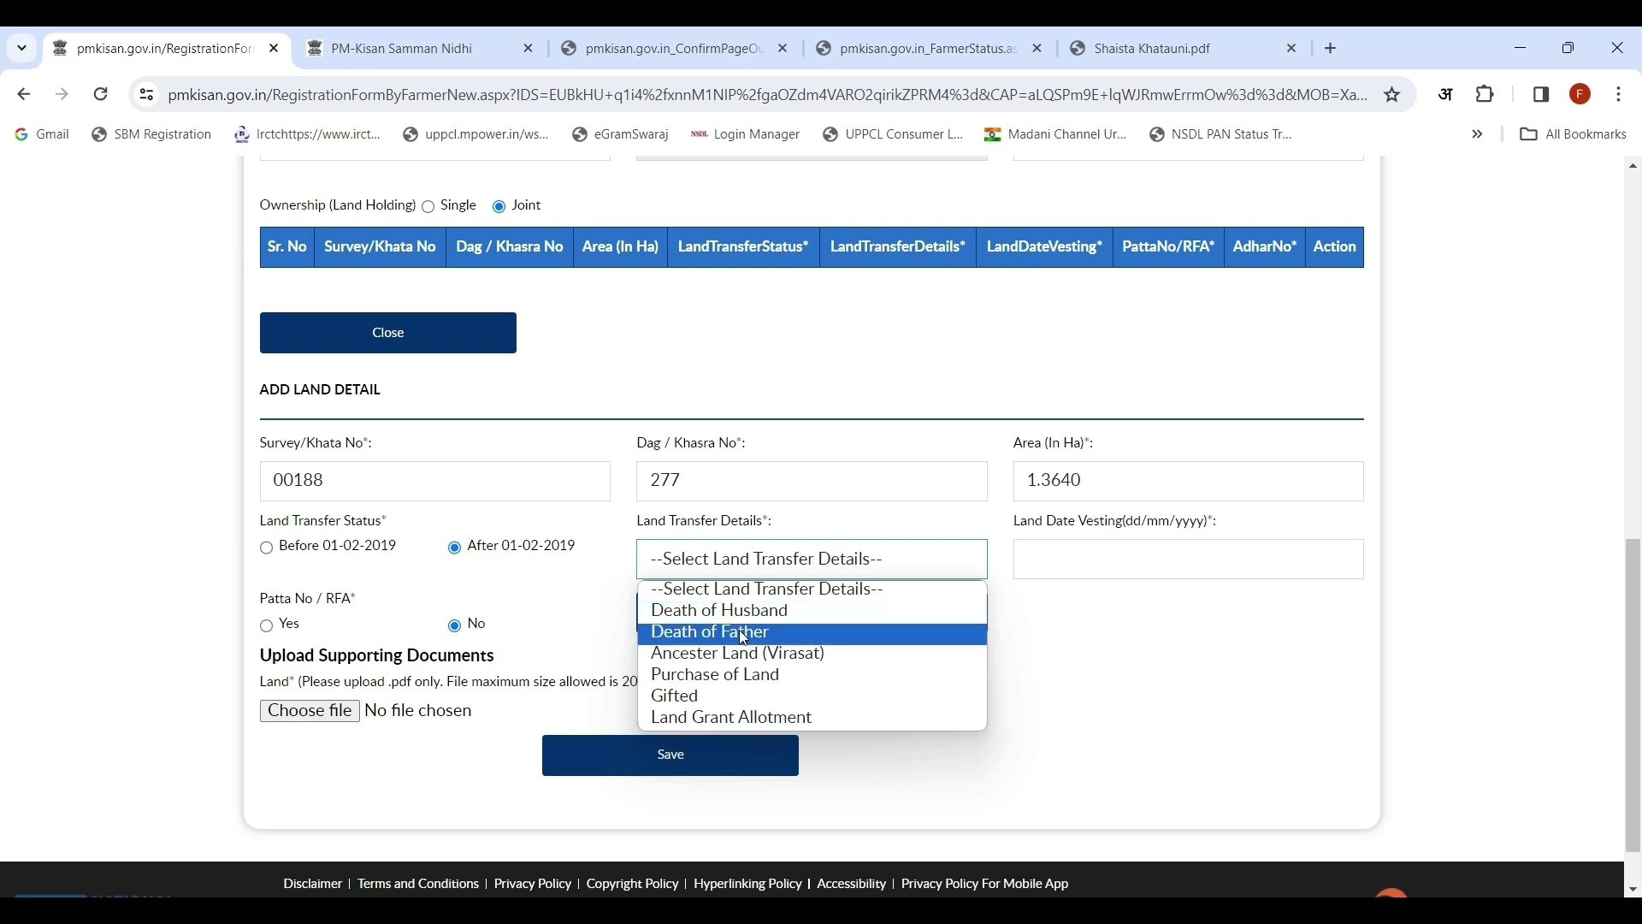
pyautogui.click(742, 675)
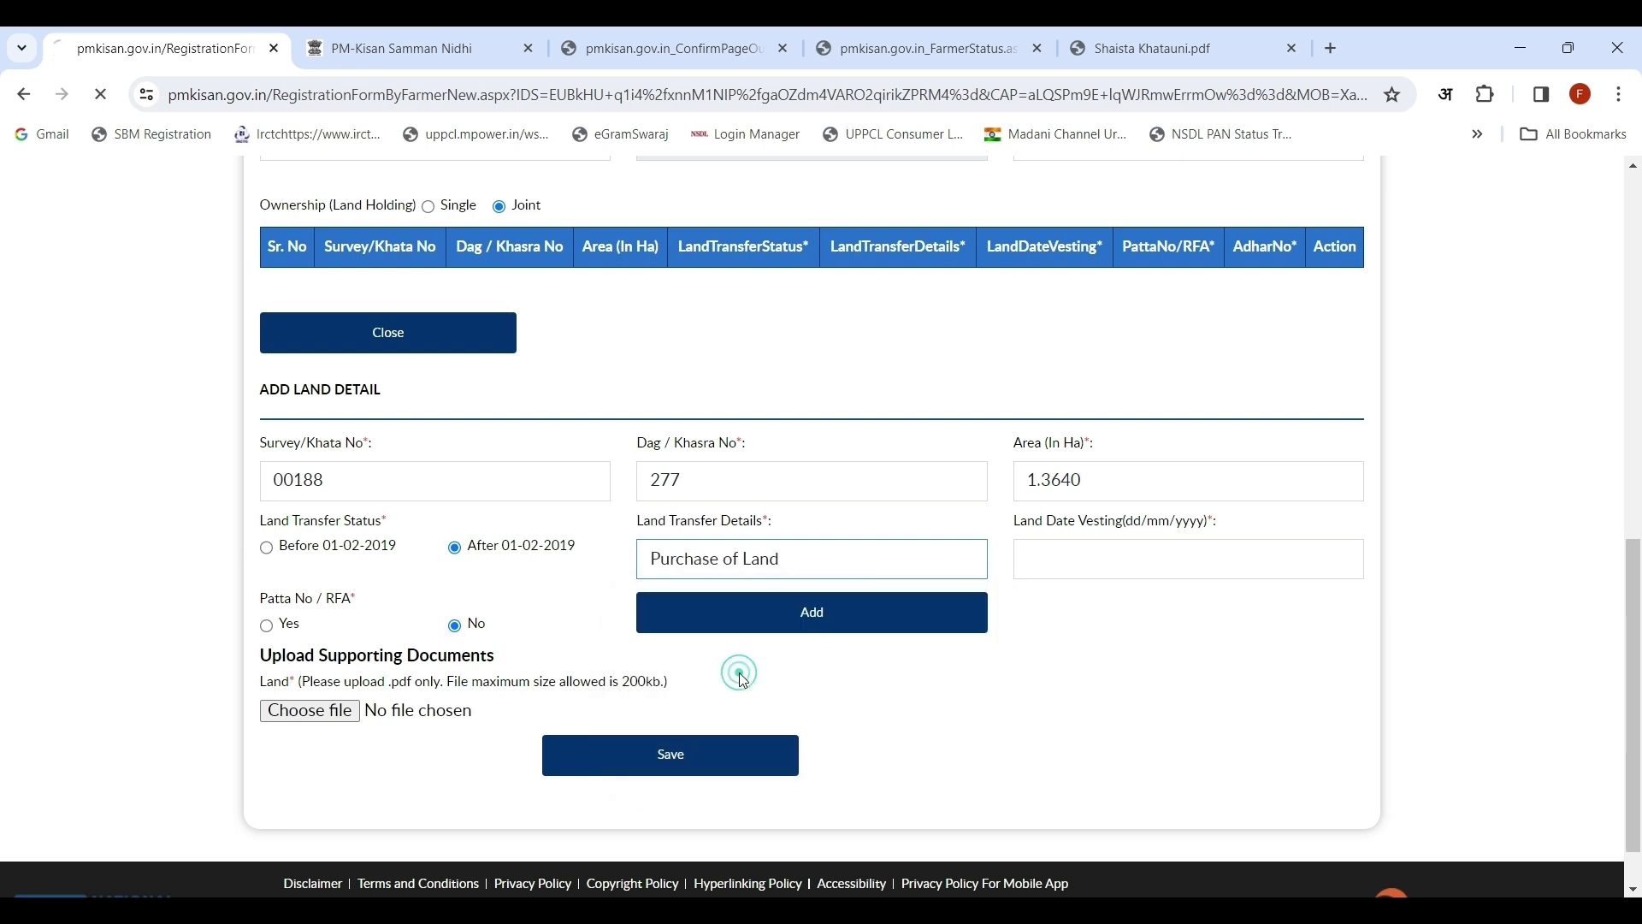
# Set the land vesting date to 01/01/2022 and add the completed entry to the land details table
pyautogui.click(1075, 557)
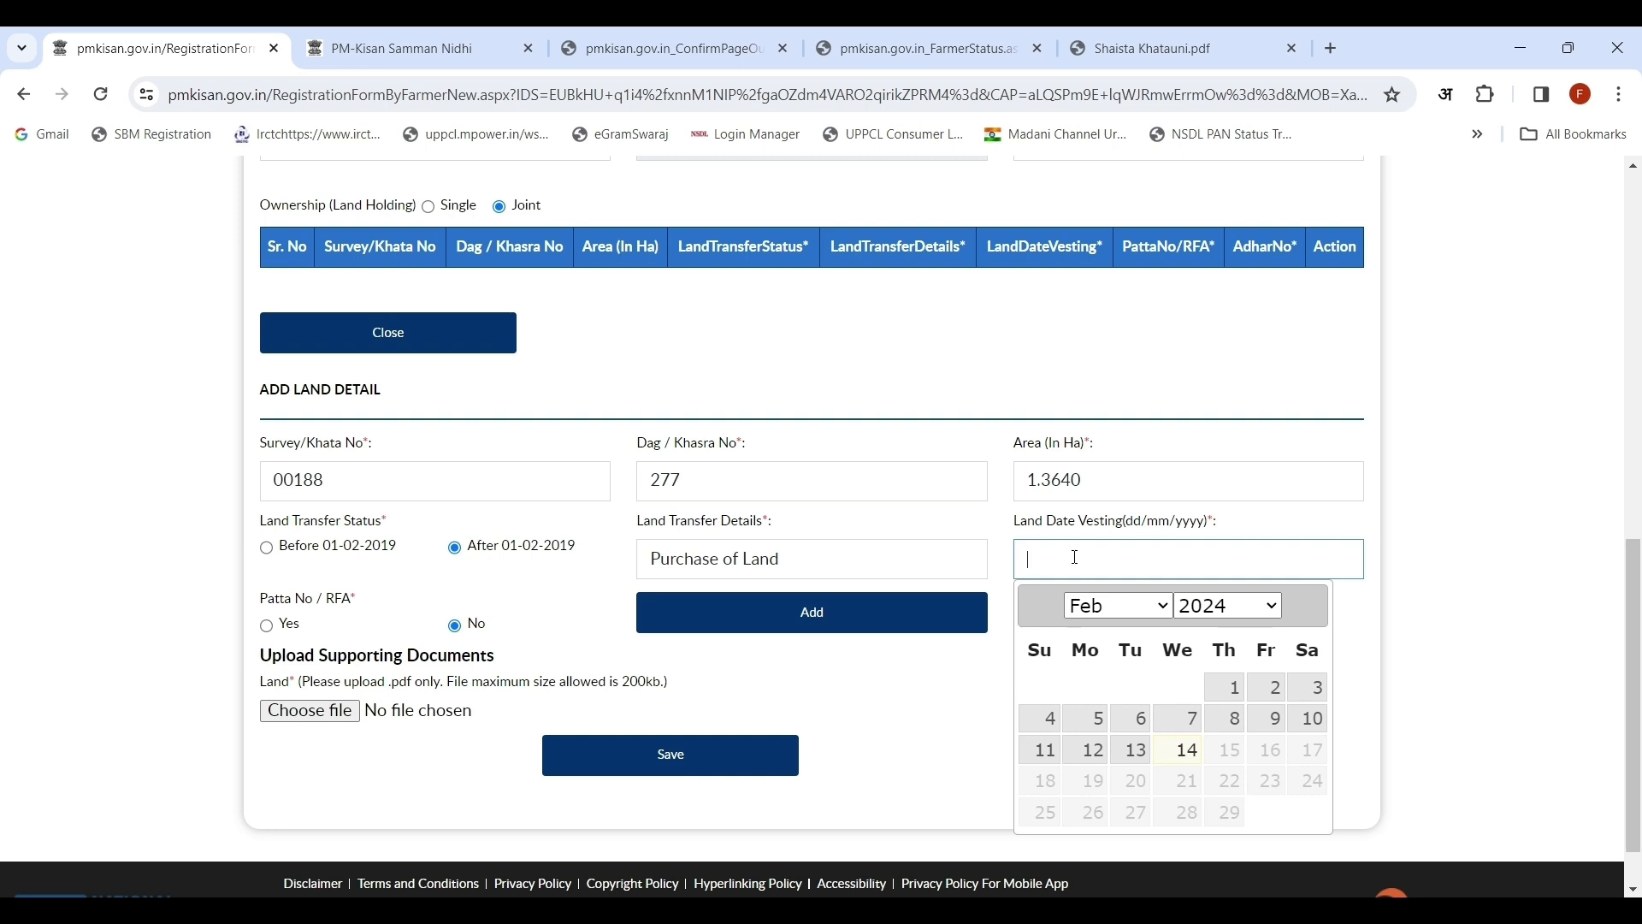
pyautogui.click(1227, 605)
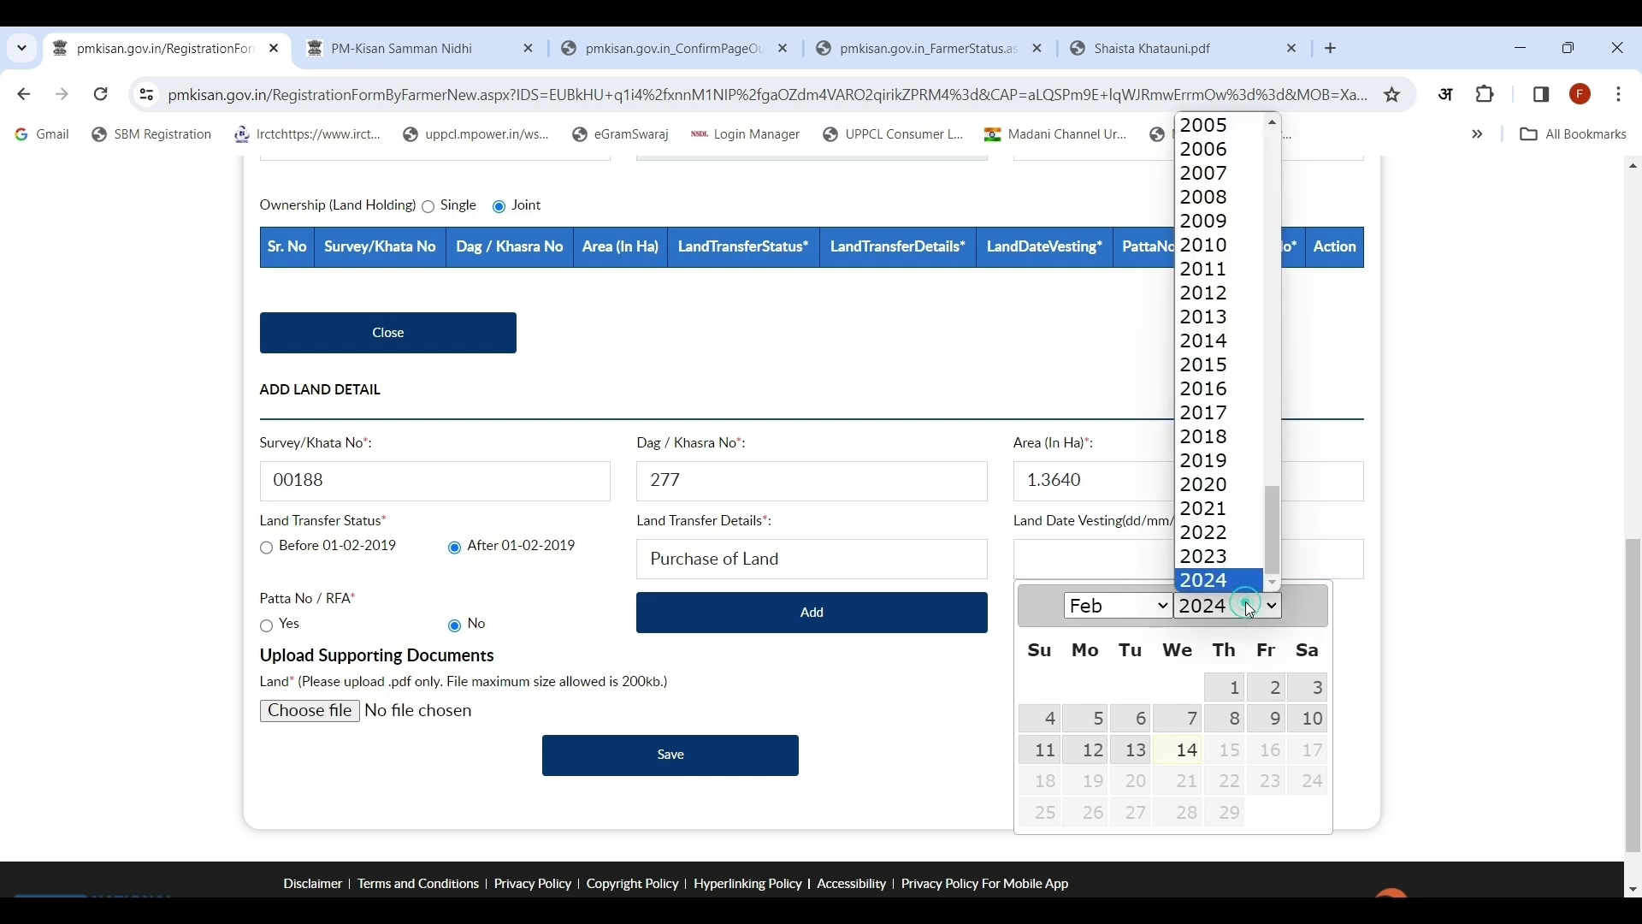
pyautogui.click(1223, 533)
pyautogui.click(1135, 614)
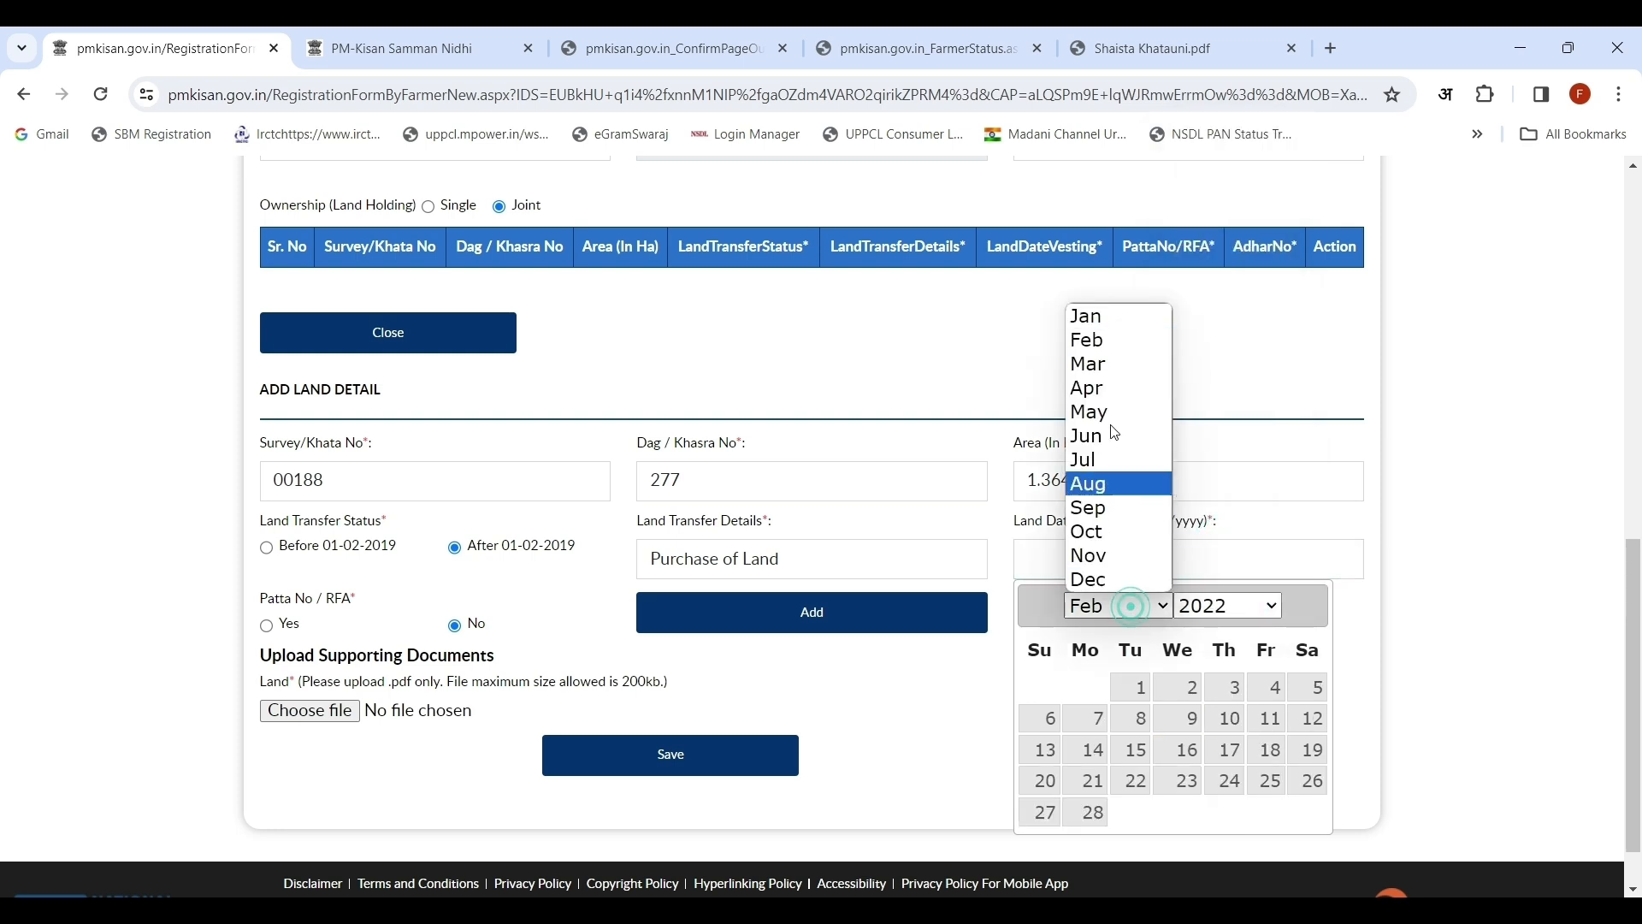
pyautogui.click(1089, 324)
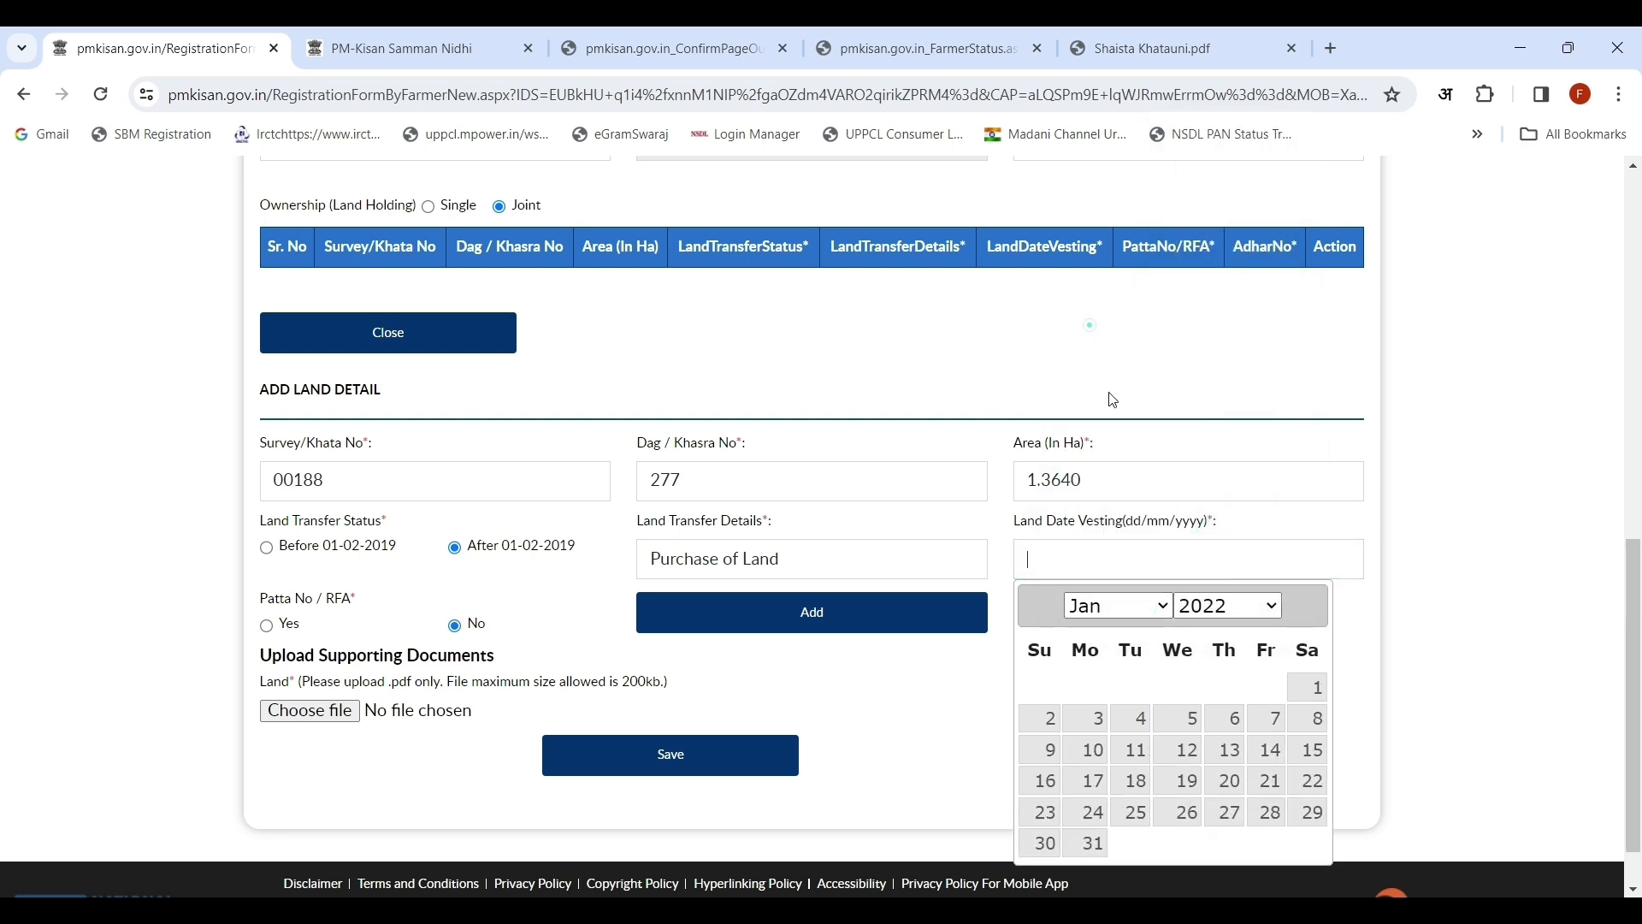
pyautogui.click(1309, 688)
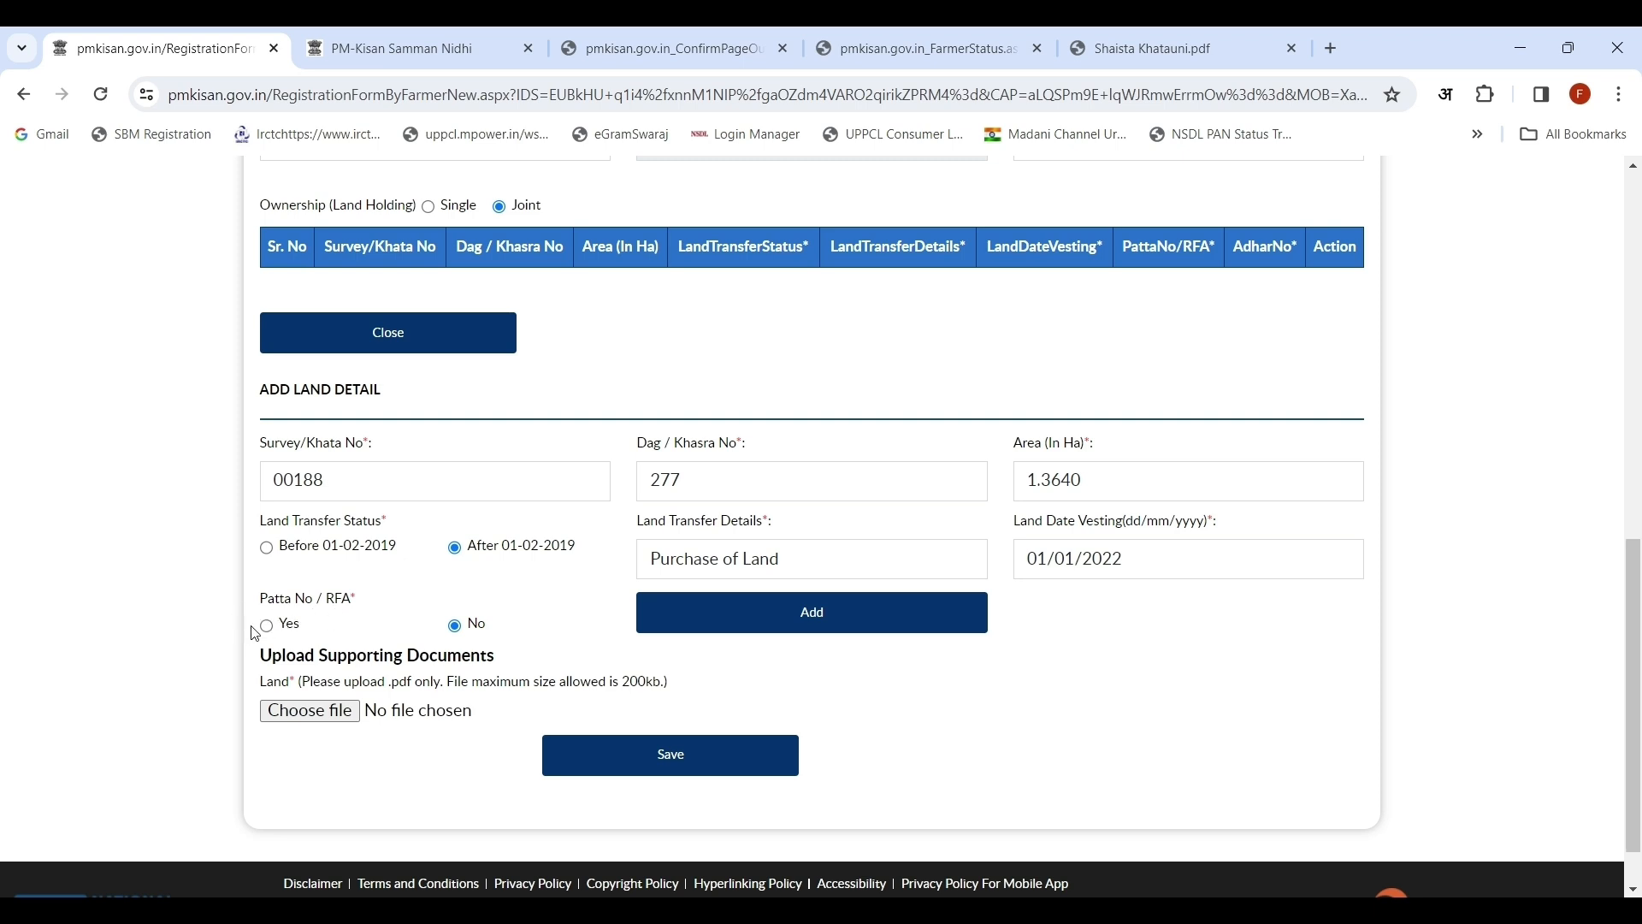
pyautogui.click(786, 625)
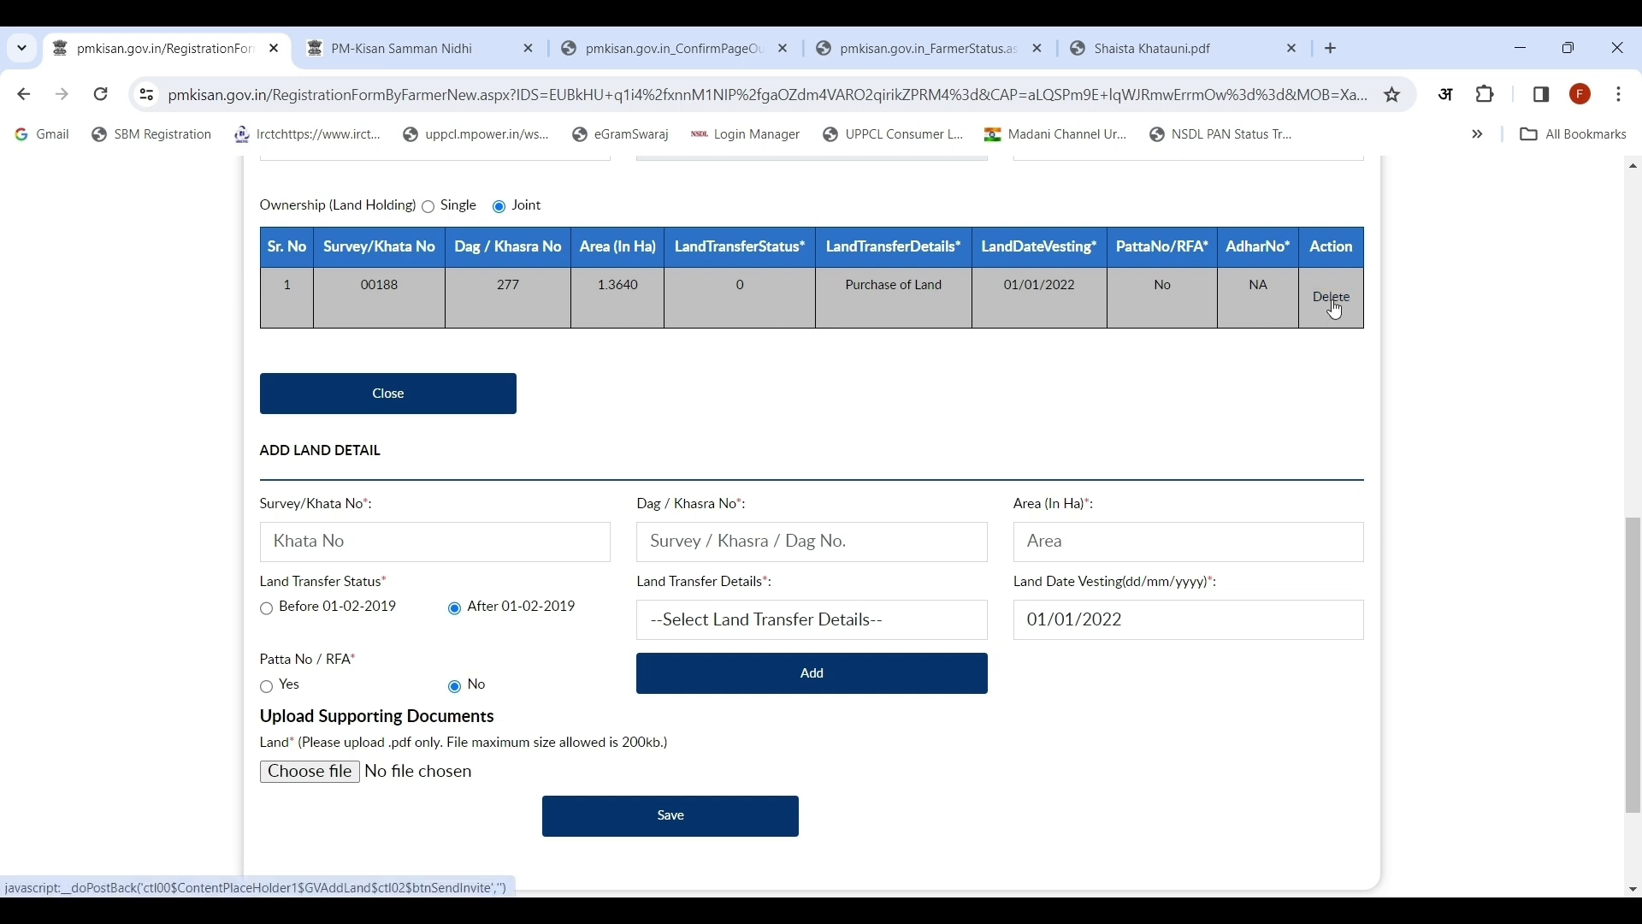
pyautogui.click(747, 687)
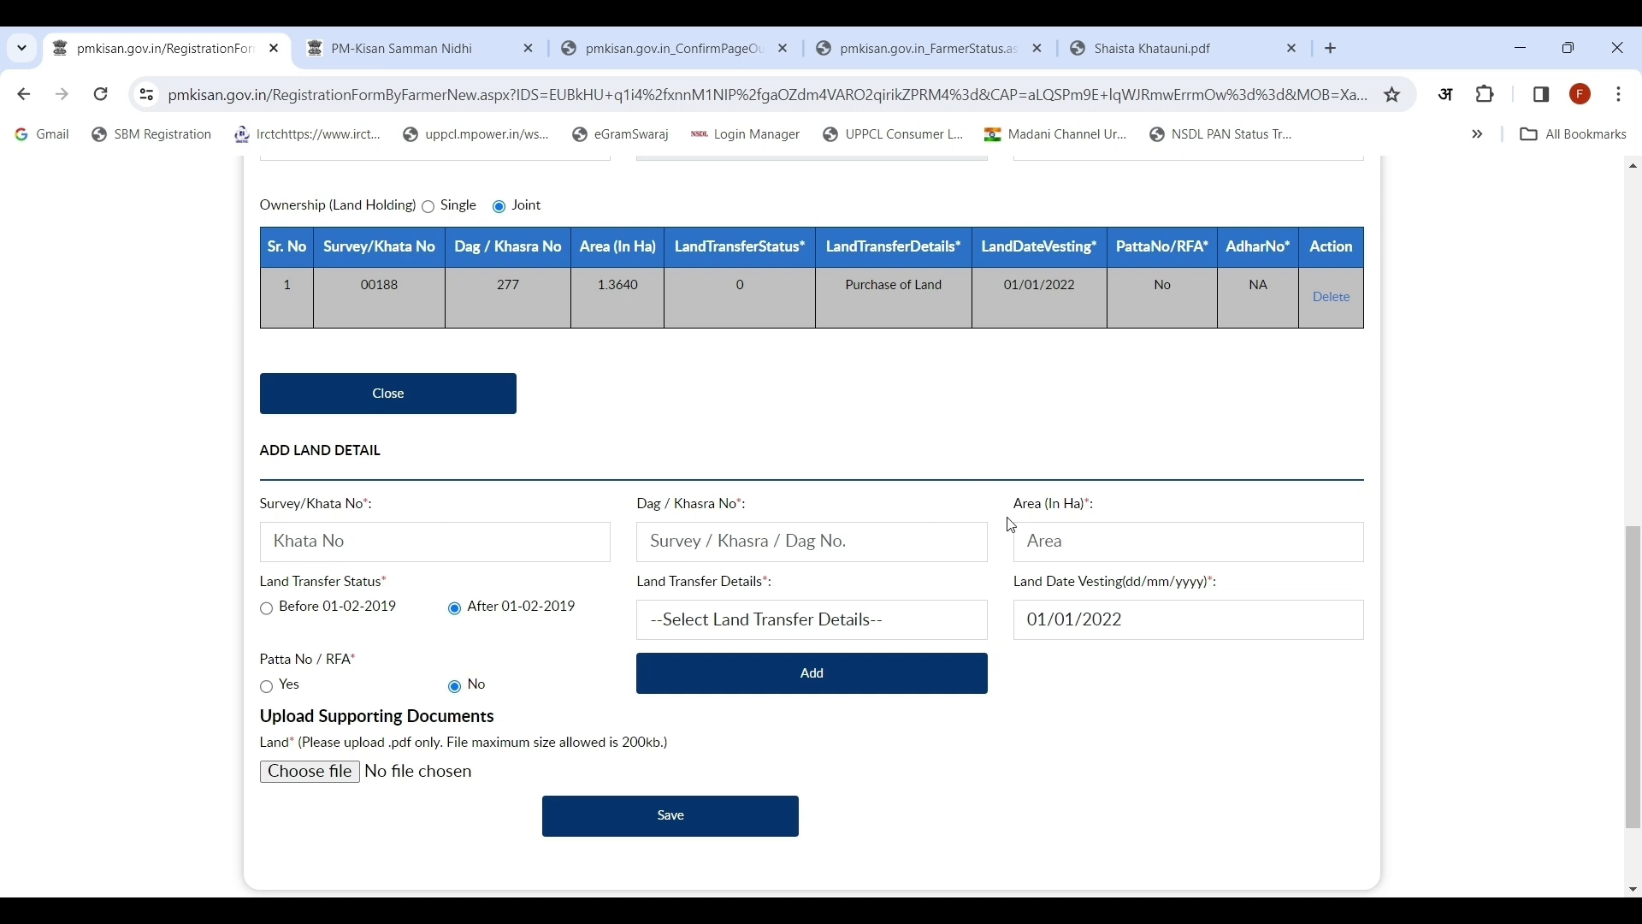
pyautogui.click(813, 671)
pyautogui.click(647, 671)
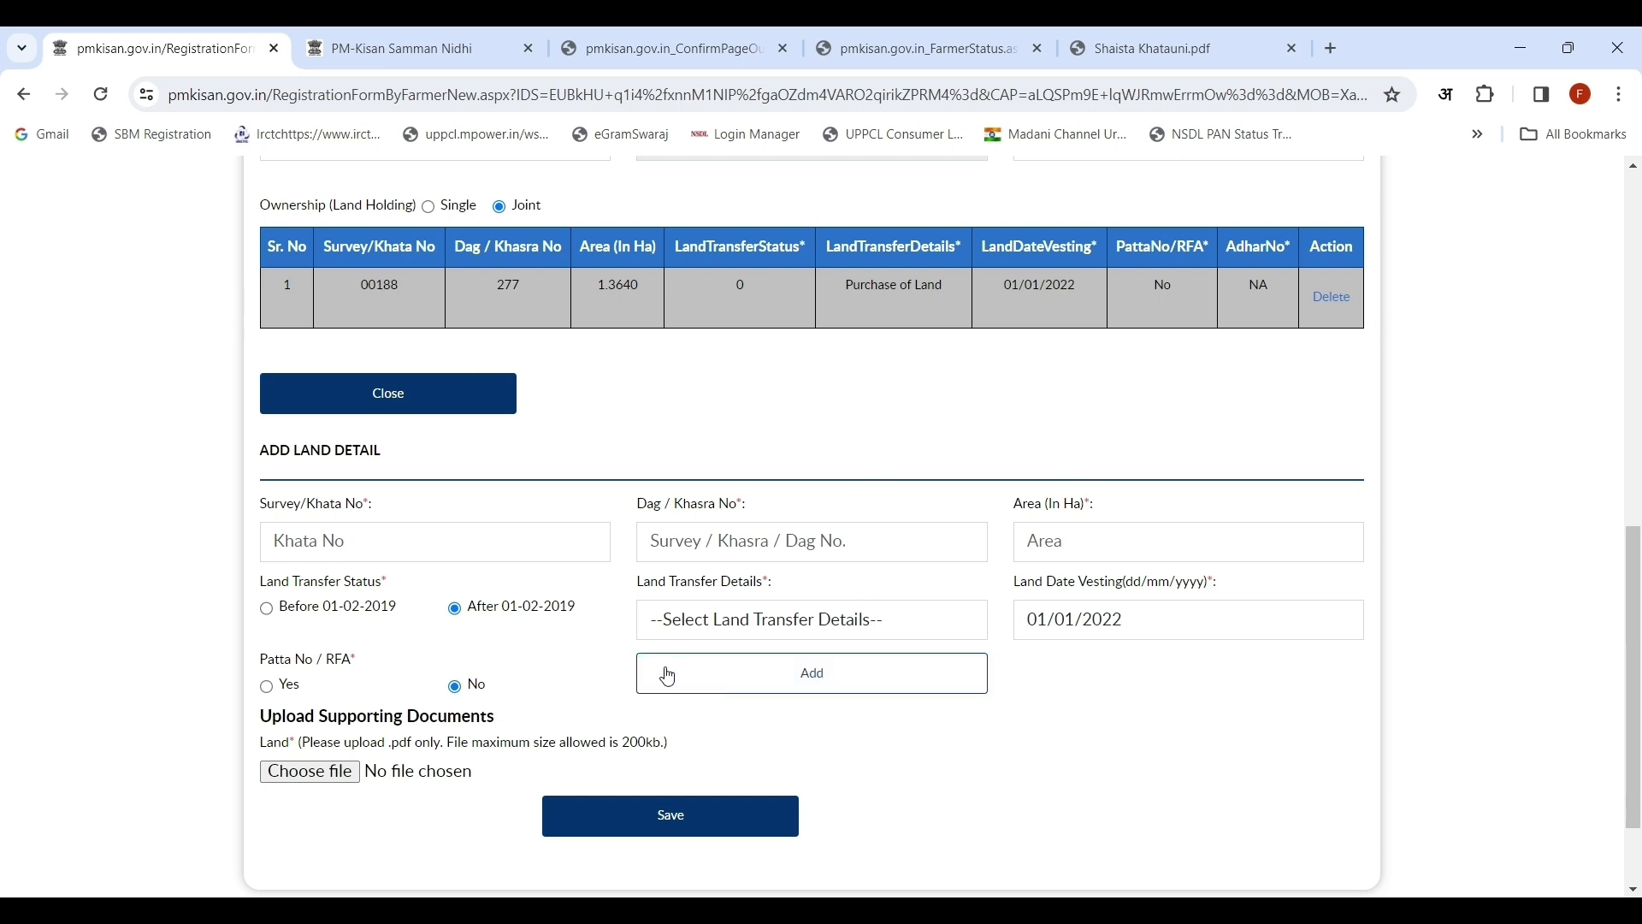
# Attach the farmer's Khatauni PDF as the supporting land document
pyautogui.click(330, 772)
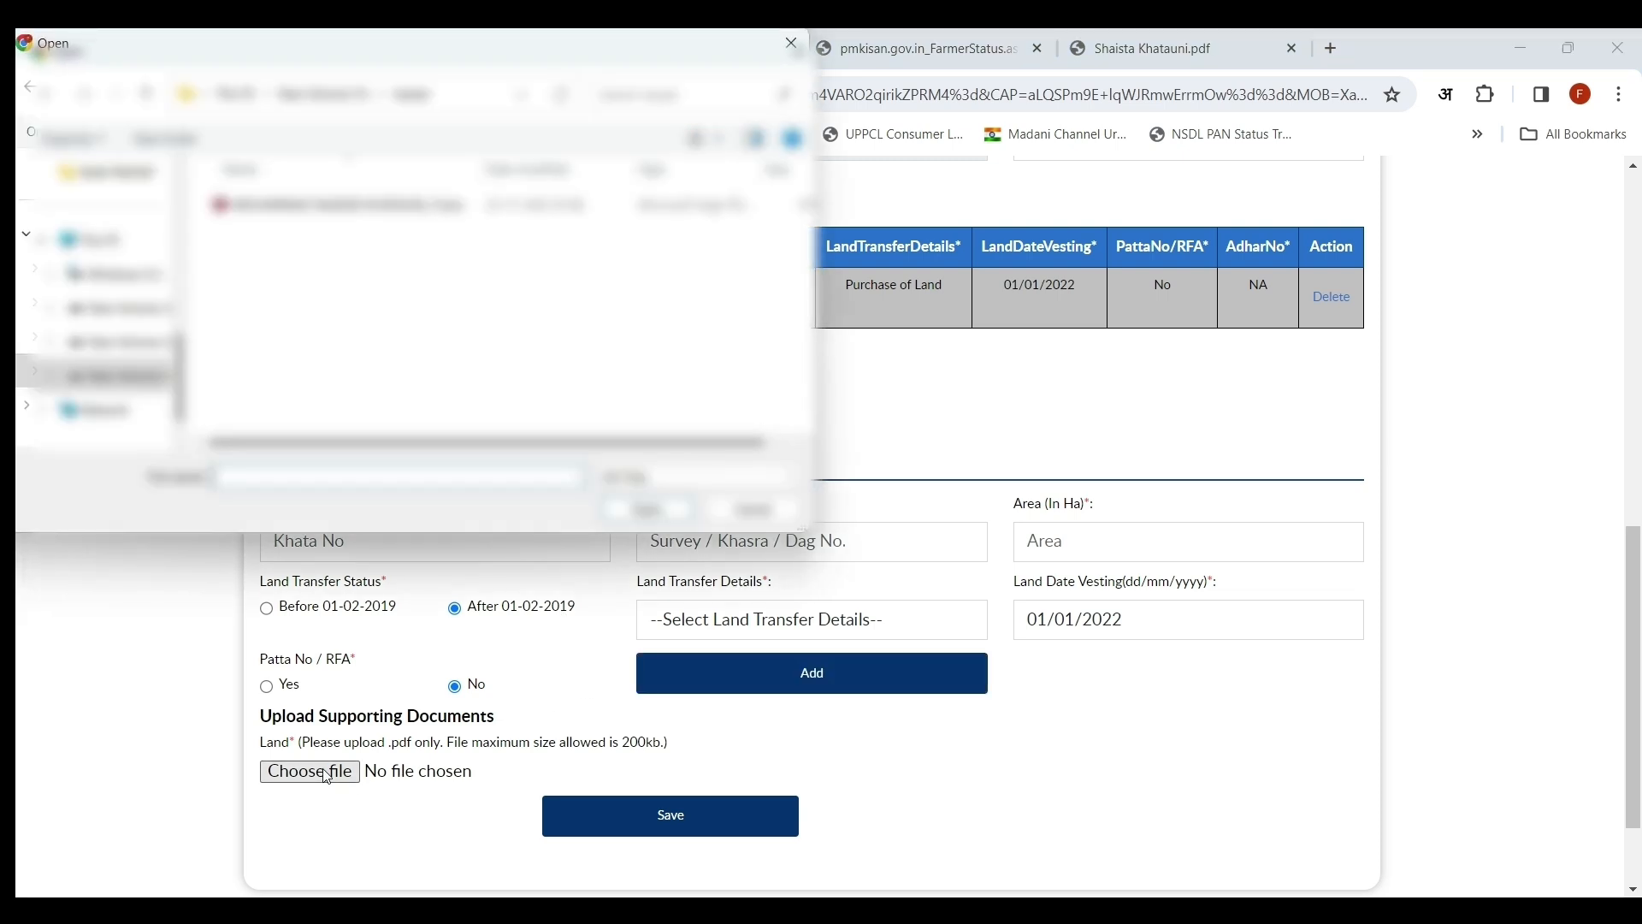
pyautogui.click(383, 203)
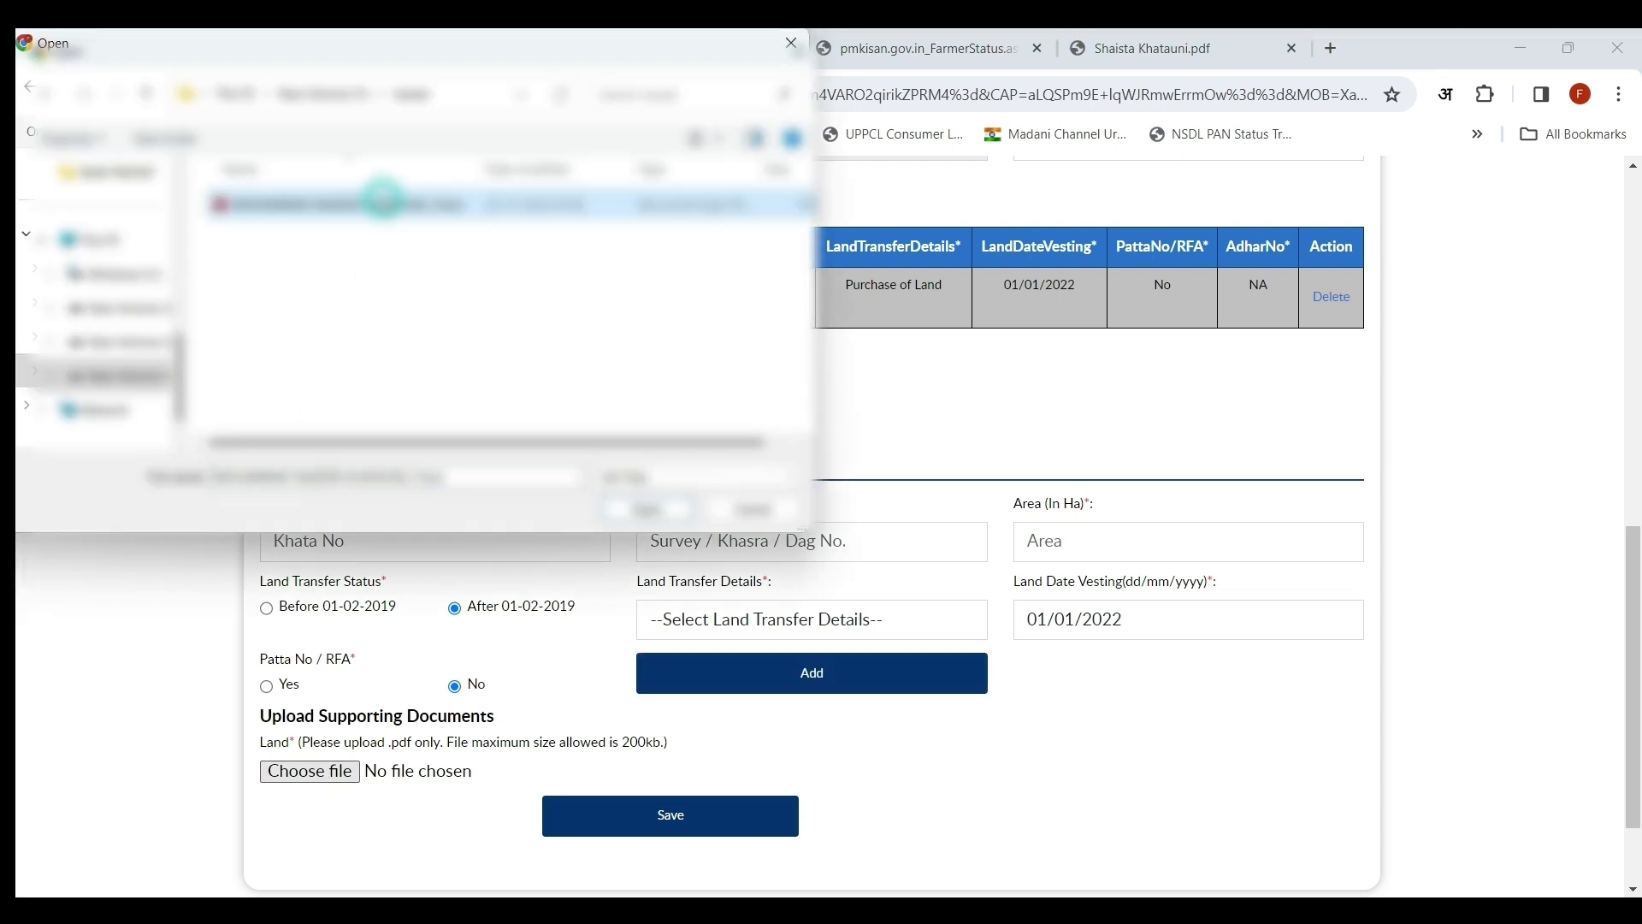
pyautogui.click(659, 511)
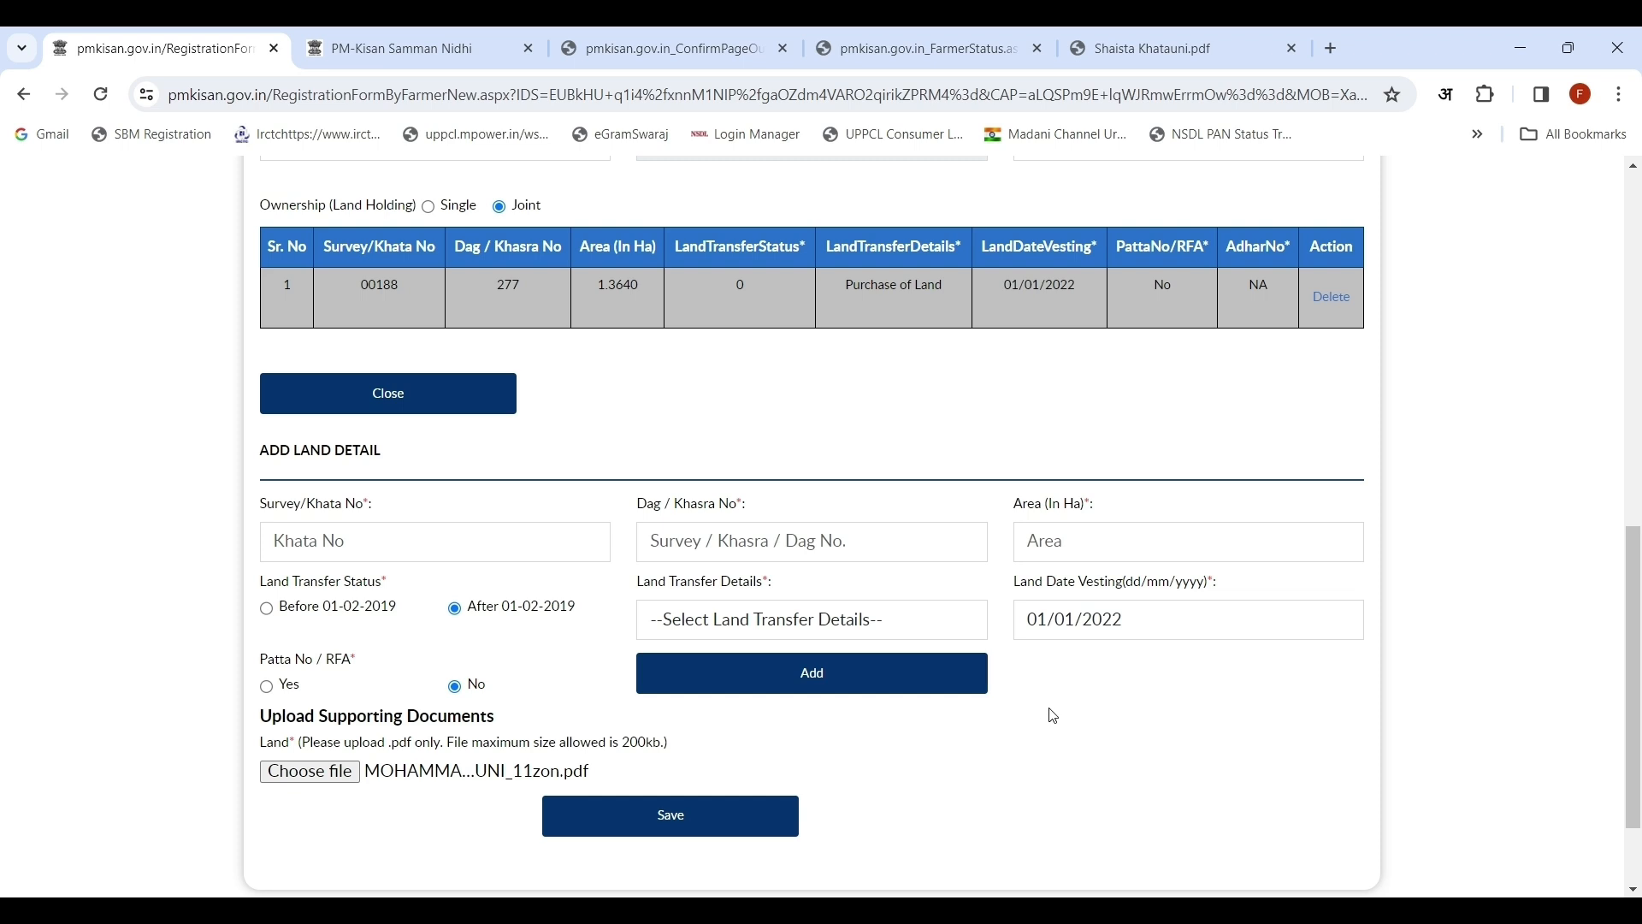
pyautogui.scroll(-1, 821, 513)
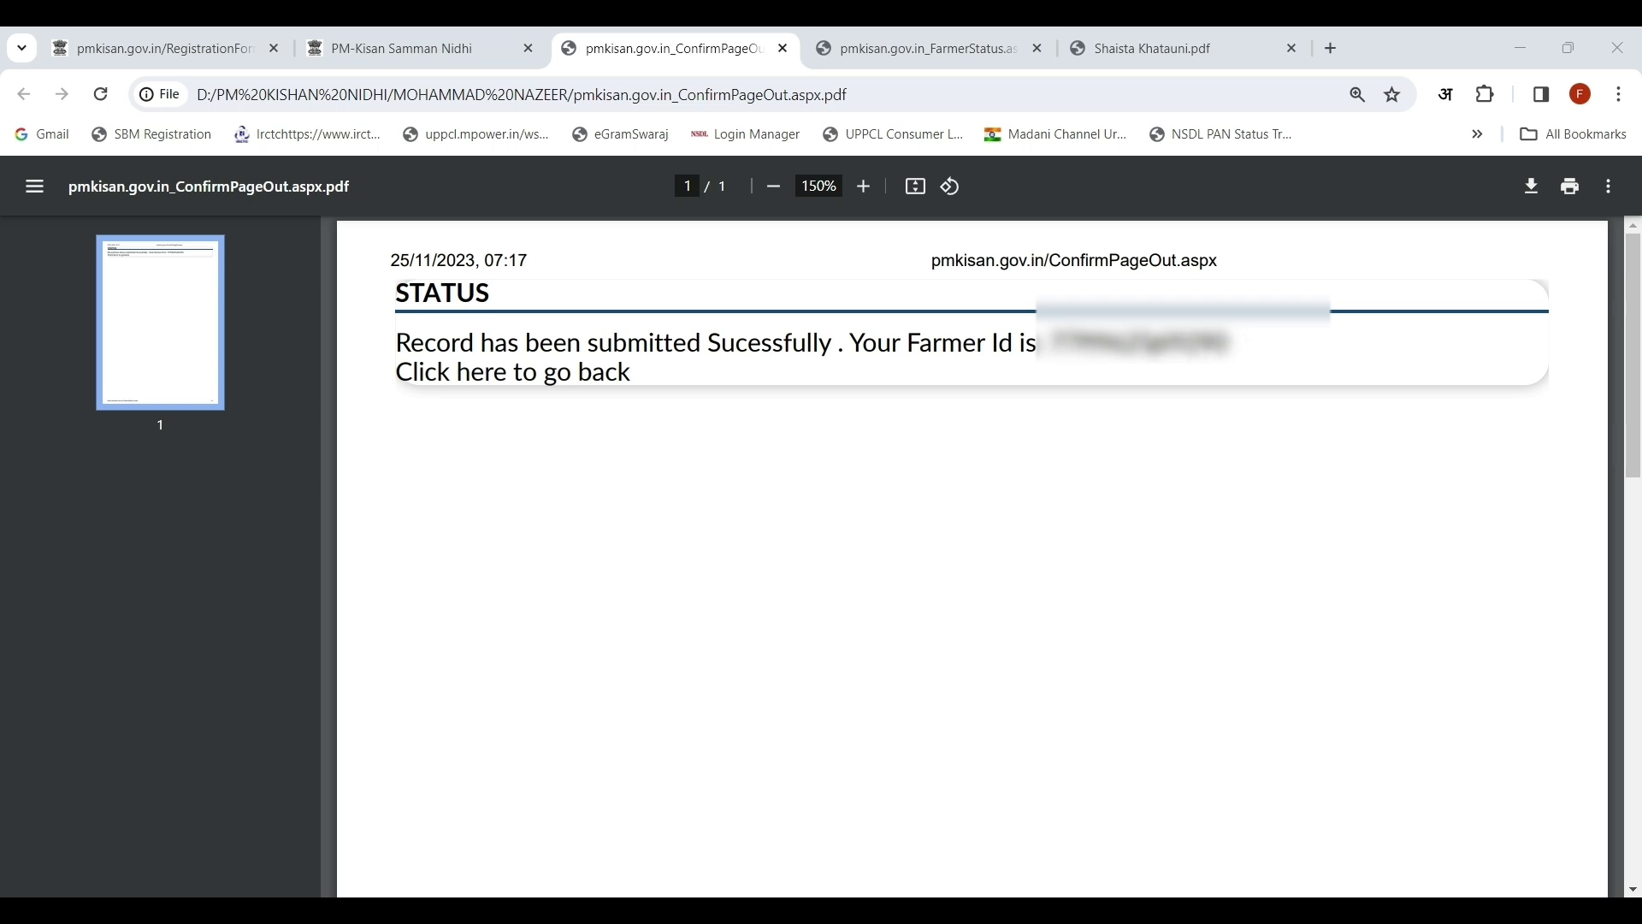
# Examine the Farmer ID in the saved ConfirmPageOut PDF from an earlier registration
pyautogui.moveTo(1039, 342); pyautogui.dragTo(1231, 342)
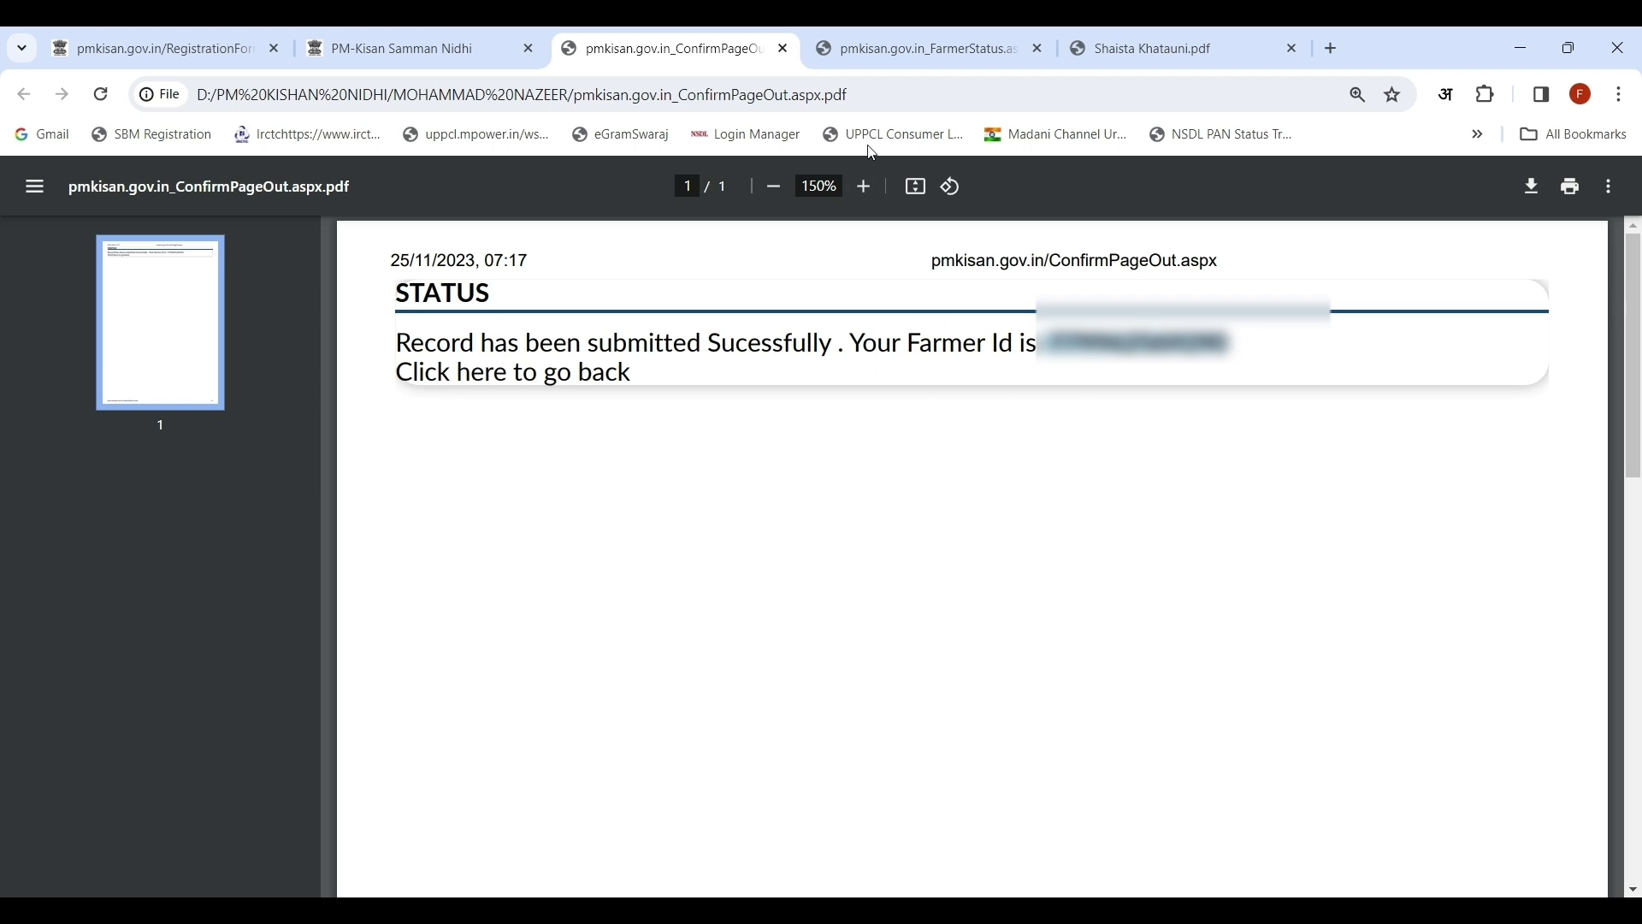
pyautogui.moveTo(912, 54)
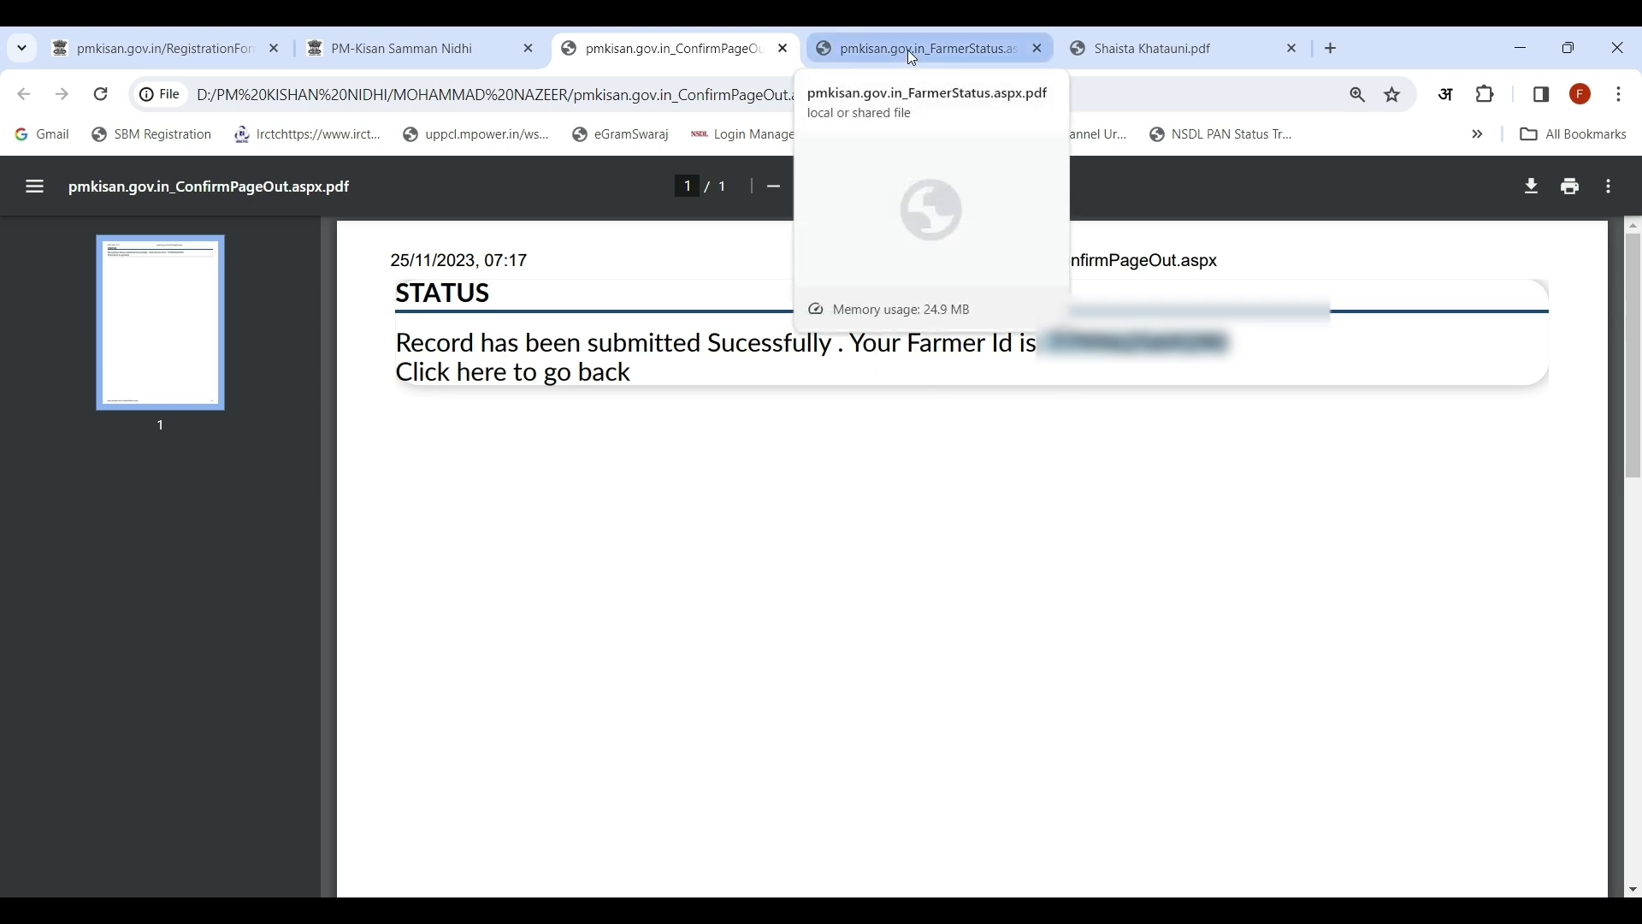
pyautogui.click(410, 39)
pyautogui.scroll(-5, 814, 342)
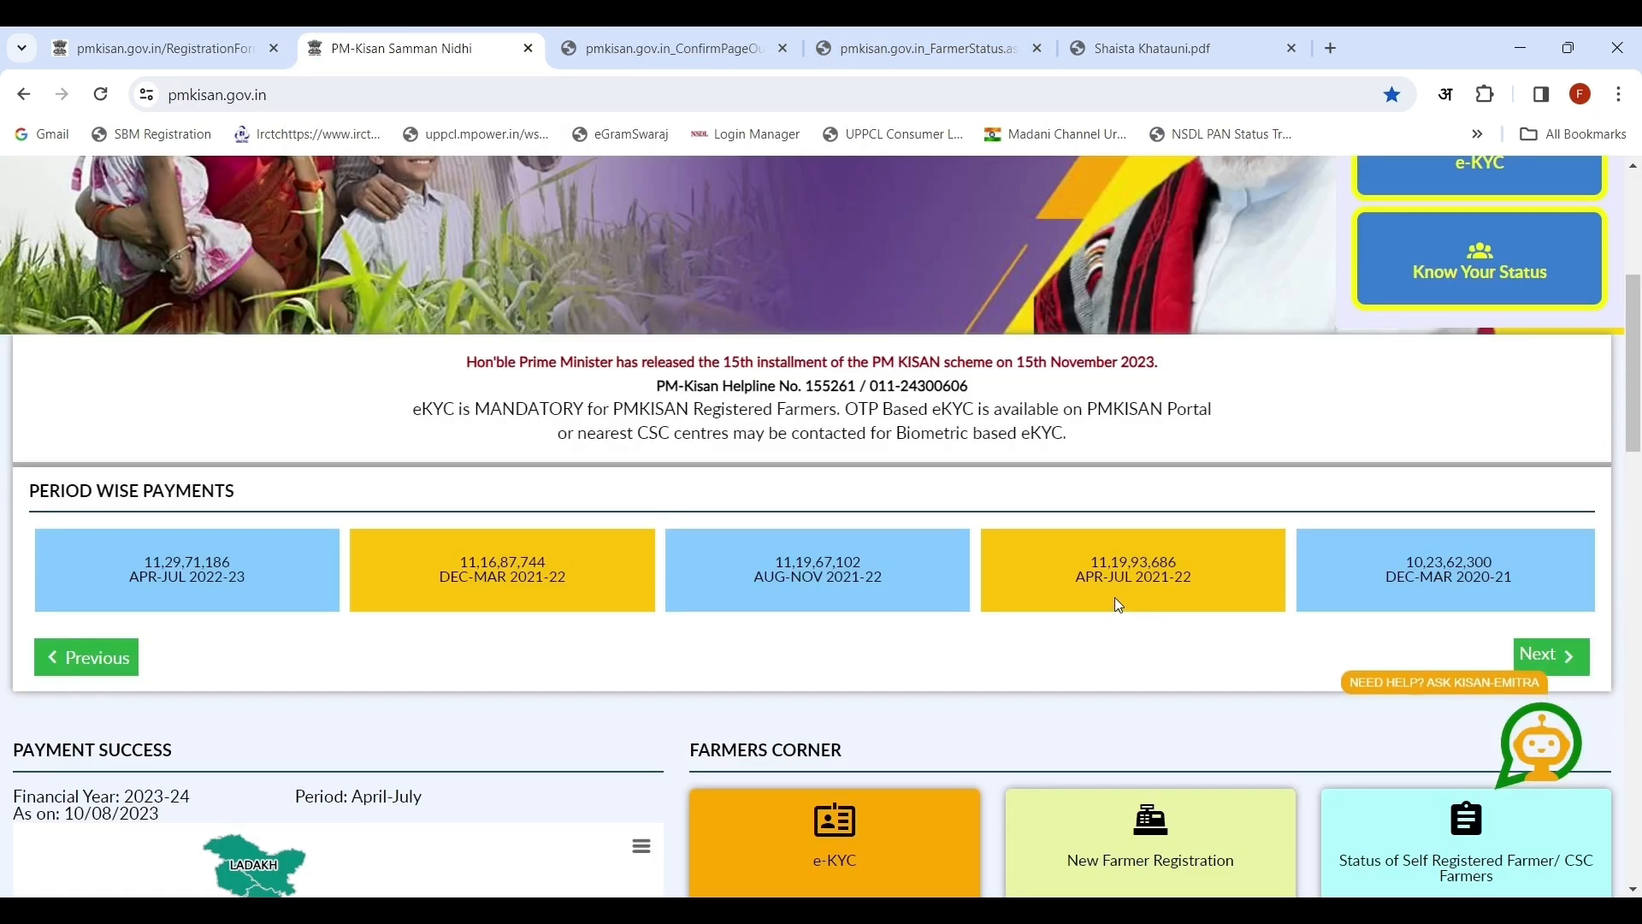
pyautogui.click(735, 50)
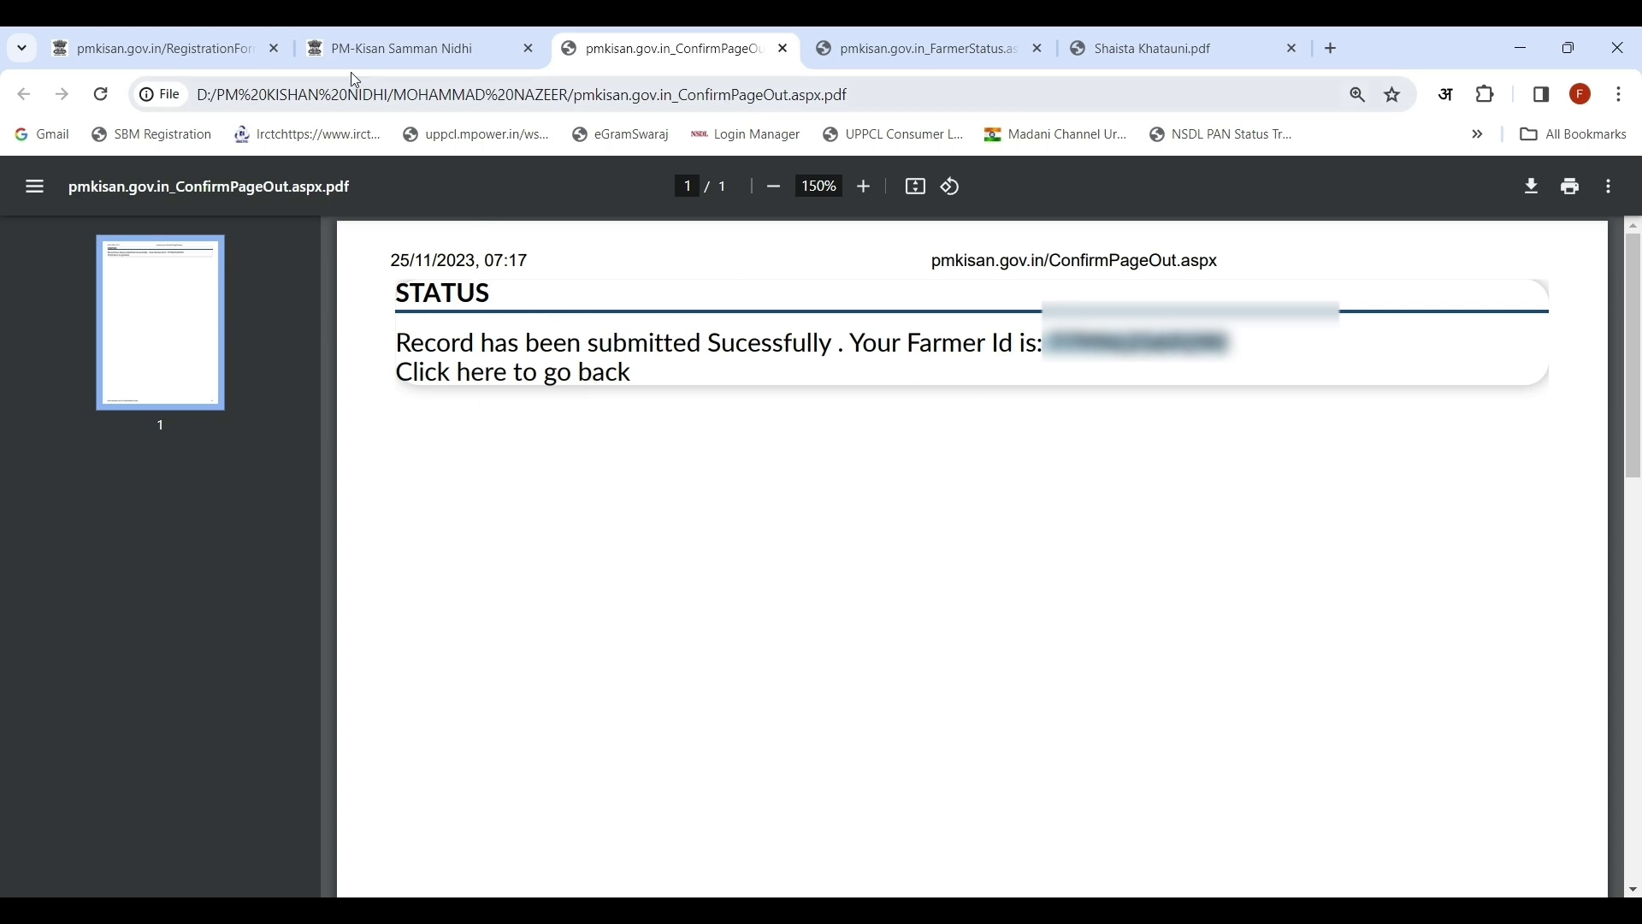
# Open the Status of Self Registered Farmer/CSC Farmers page from the Farmers Corner on the PM-Kisan home page
pyautogui.click(368, 49)
pyautogui.scroll(-5, 1016, 749)
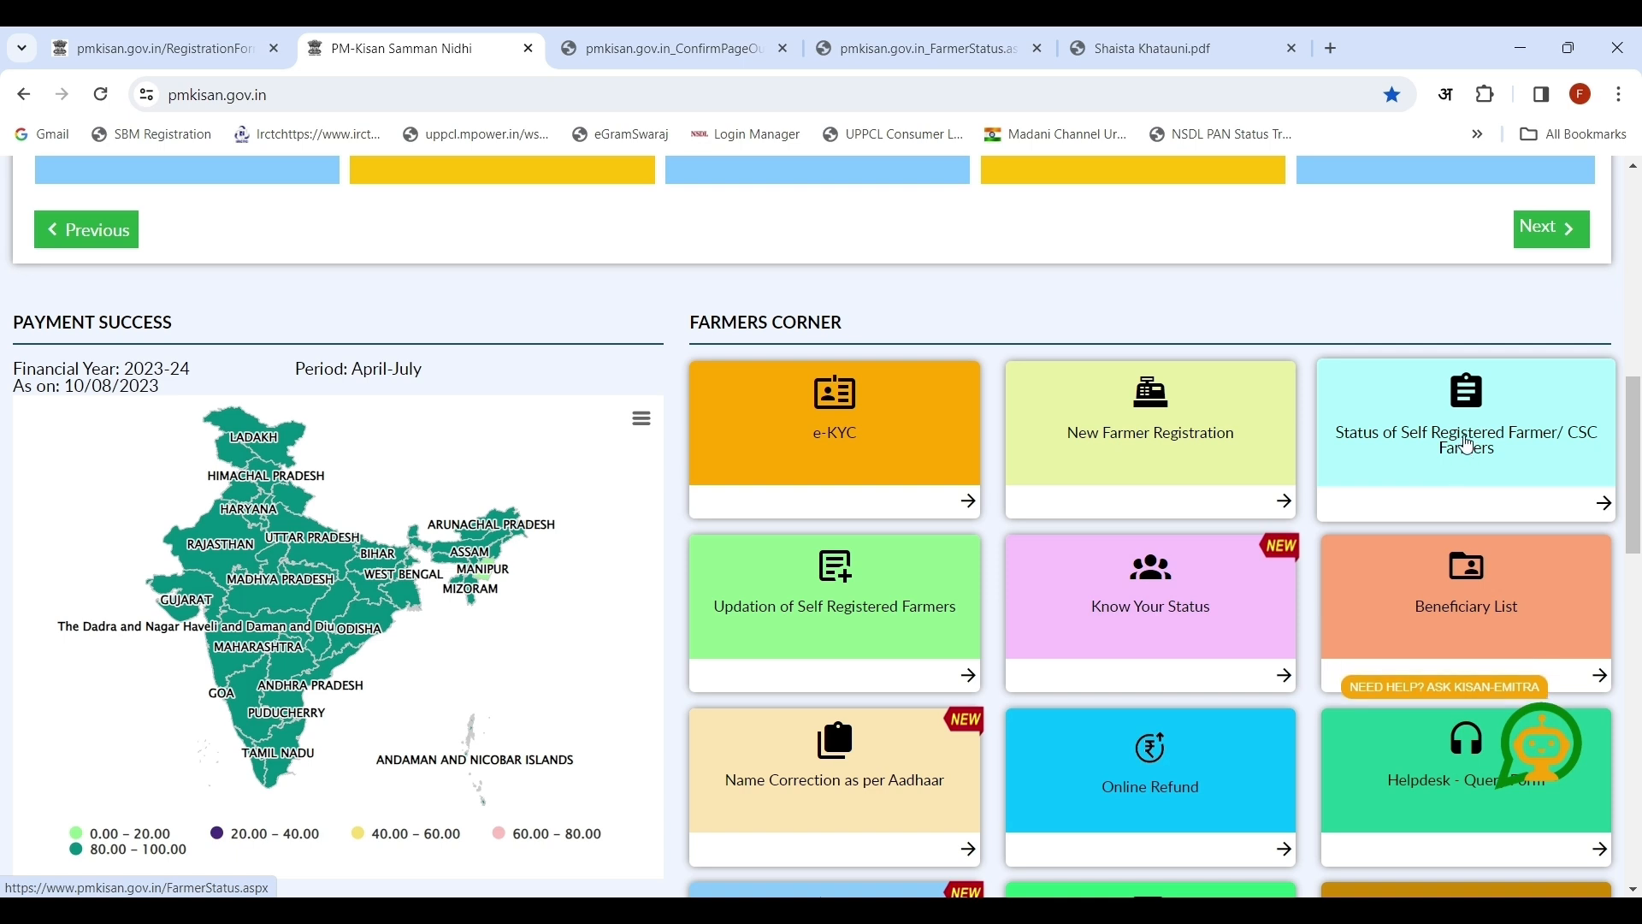
pyautogui.click(1467, 446)
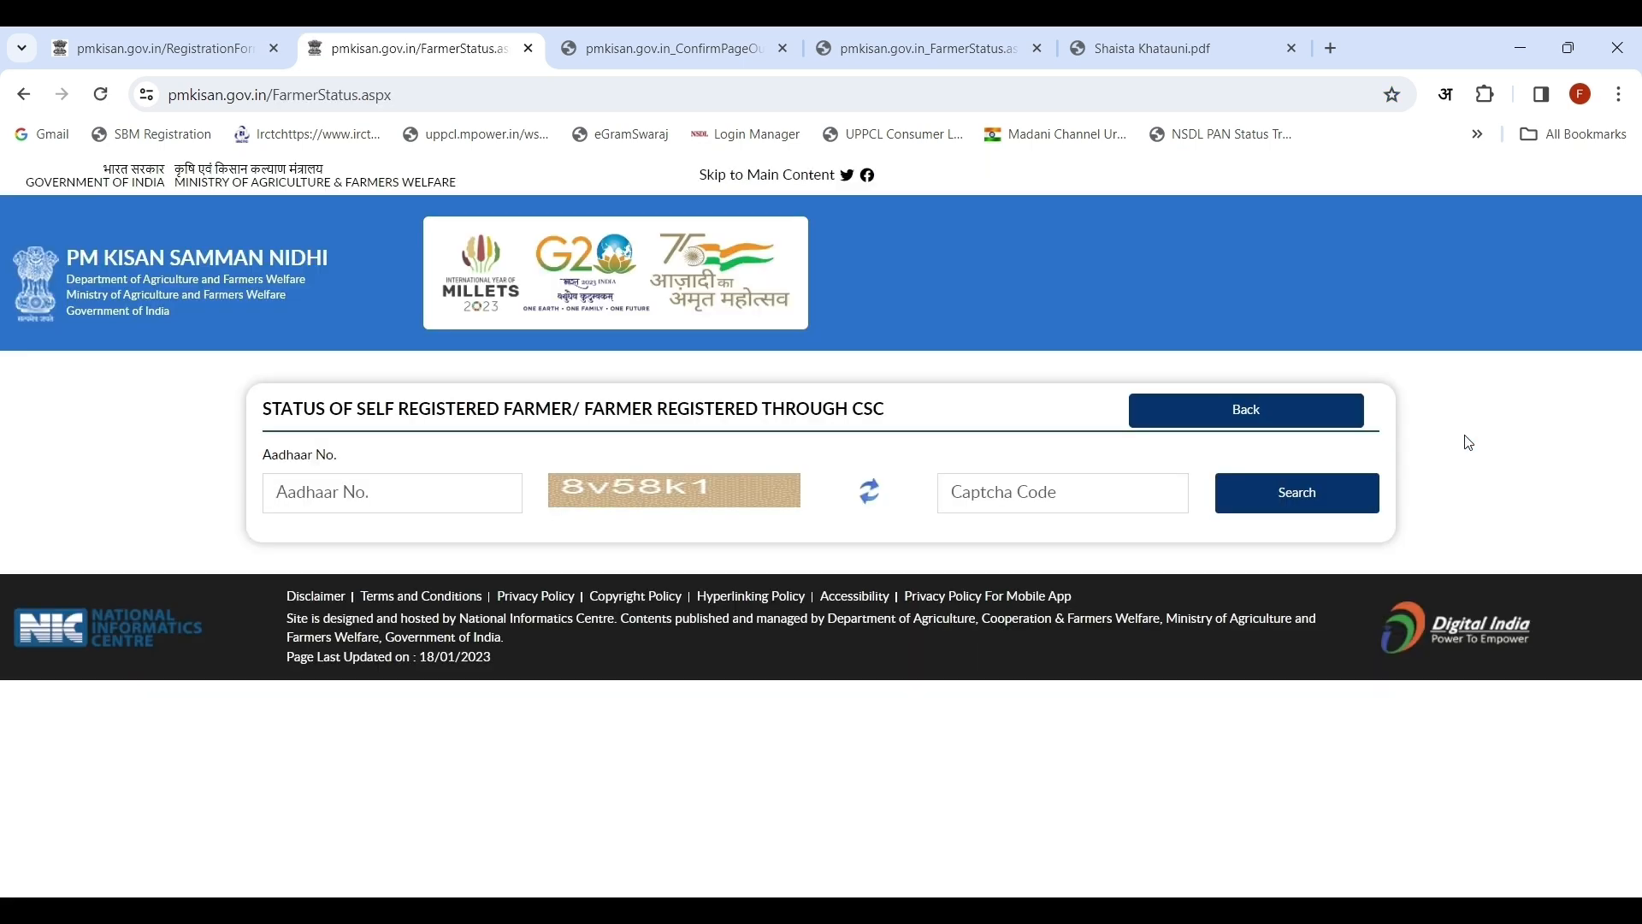
# Look over the Aadhaar status search form and view the application status in the saved FarmerStatus PDF
pyautogui.click(326, 494)
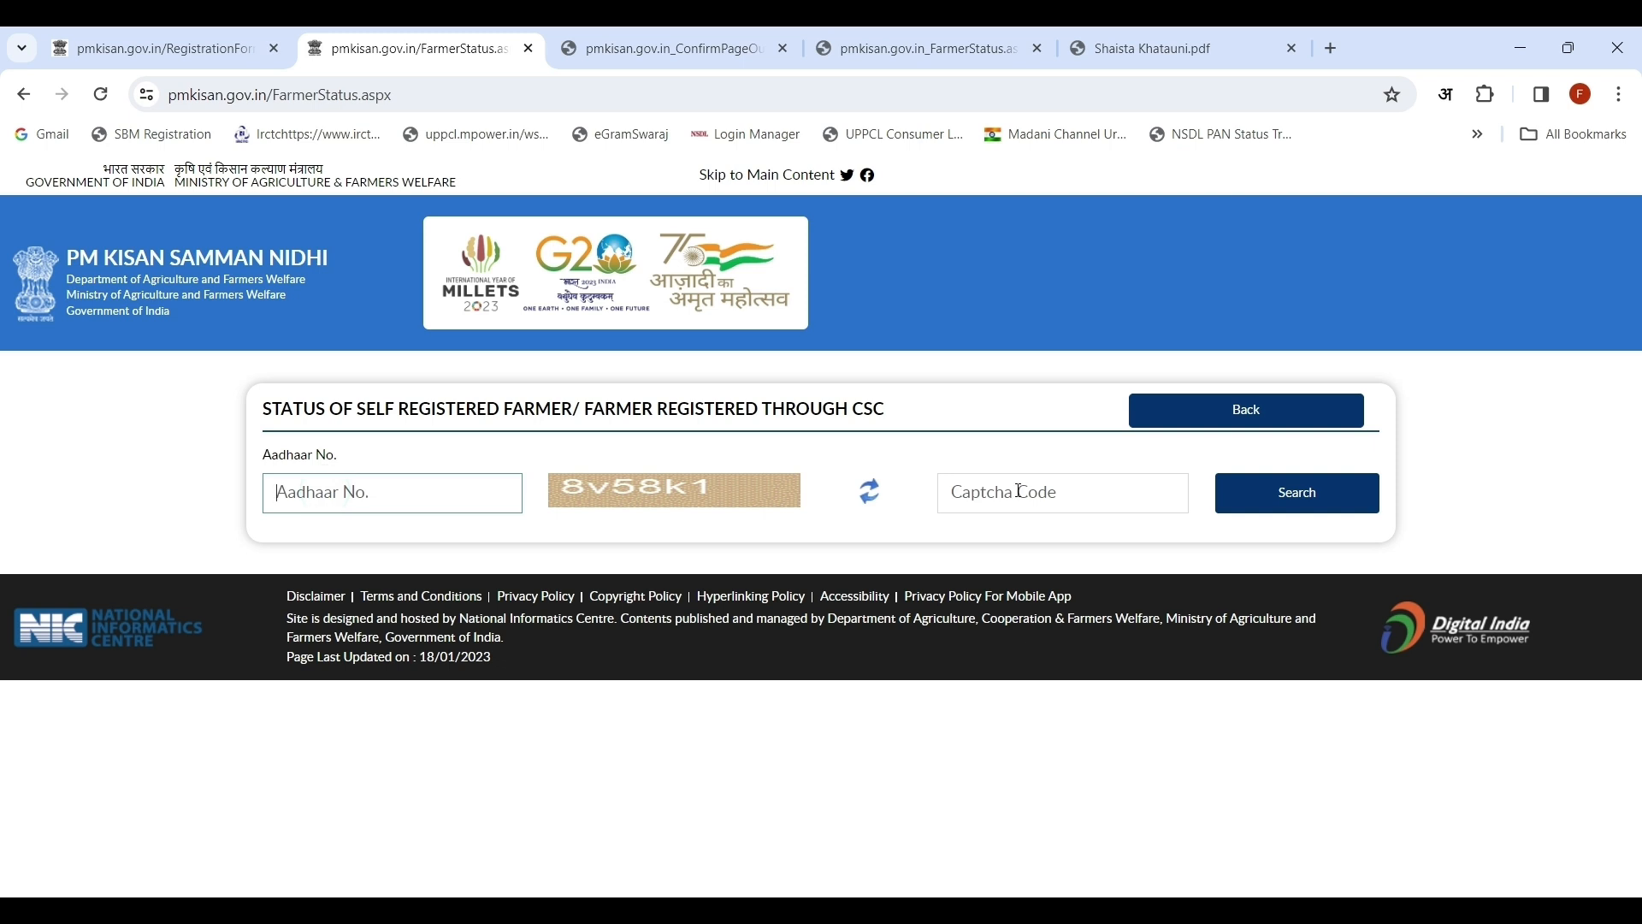
pyautogui.click(1268, 505)
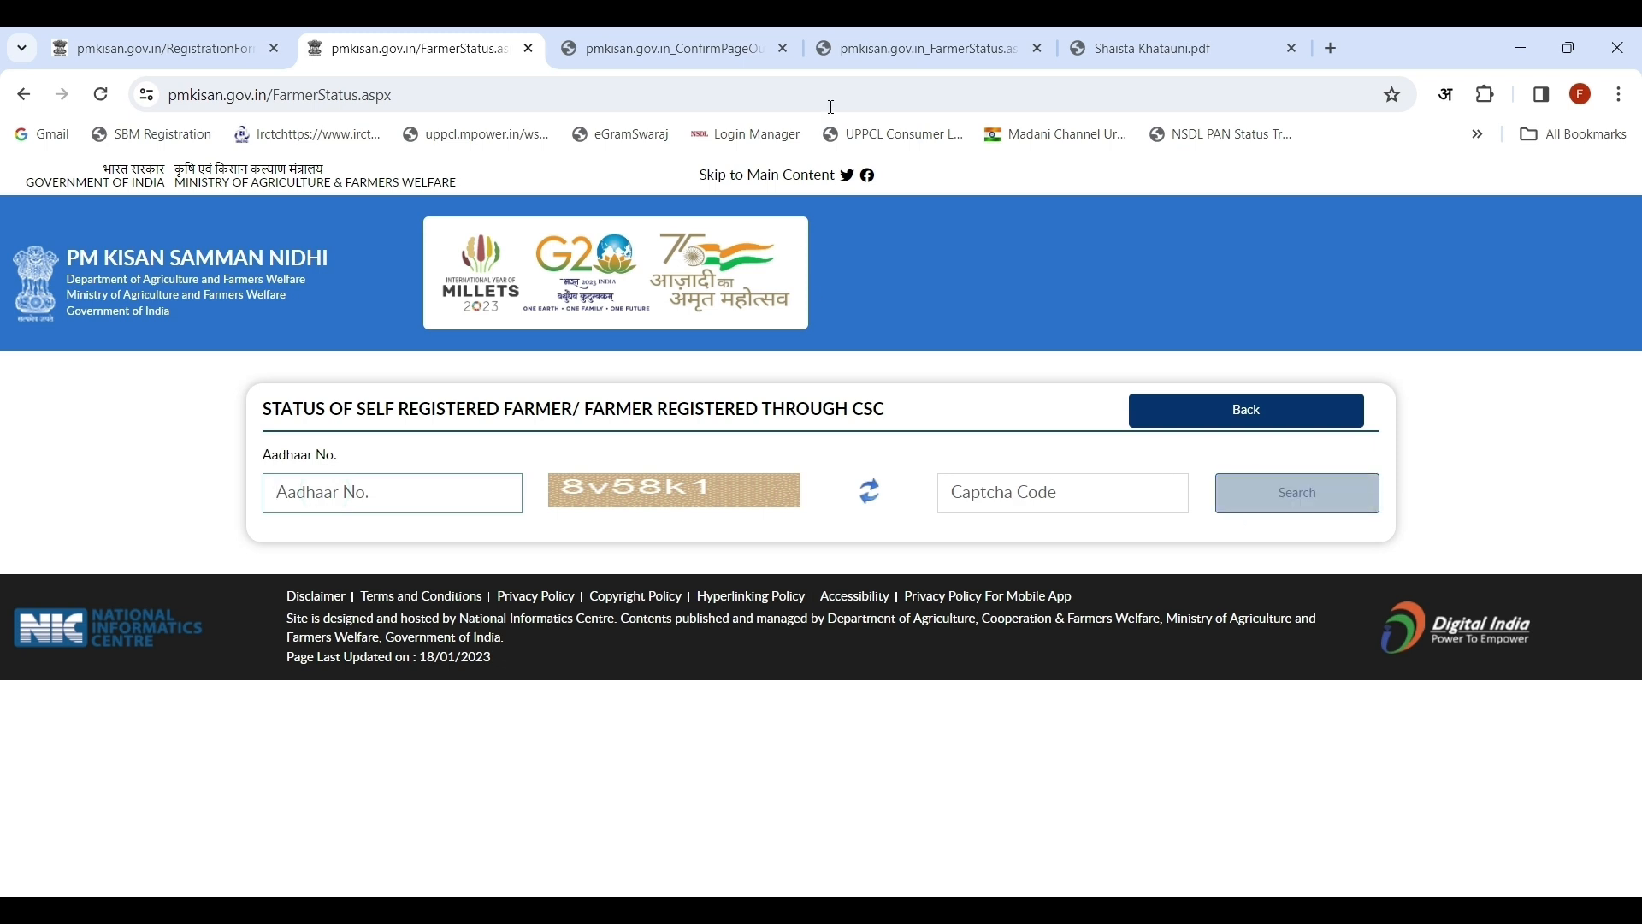
pyautogui.click(903, 51)
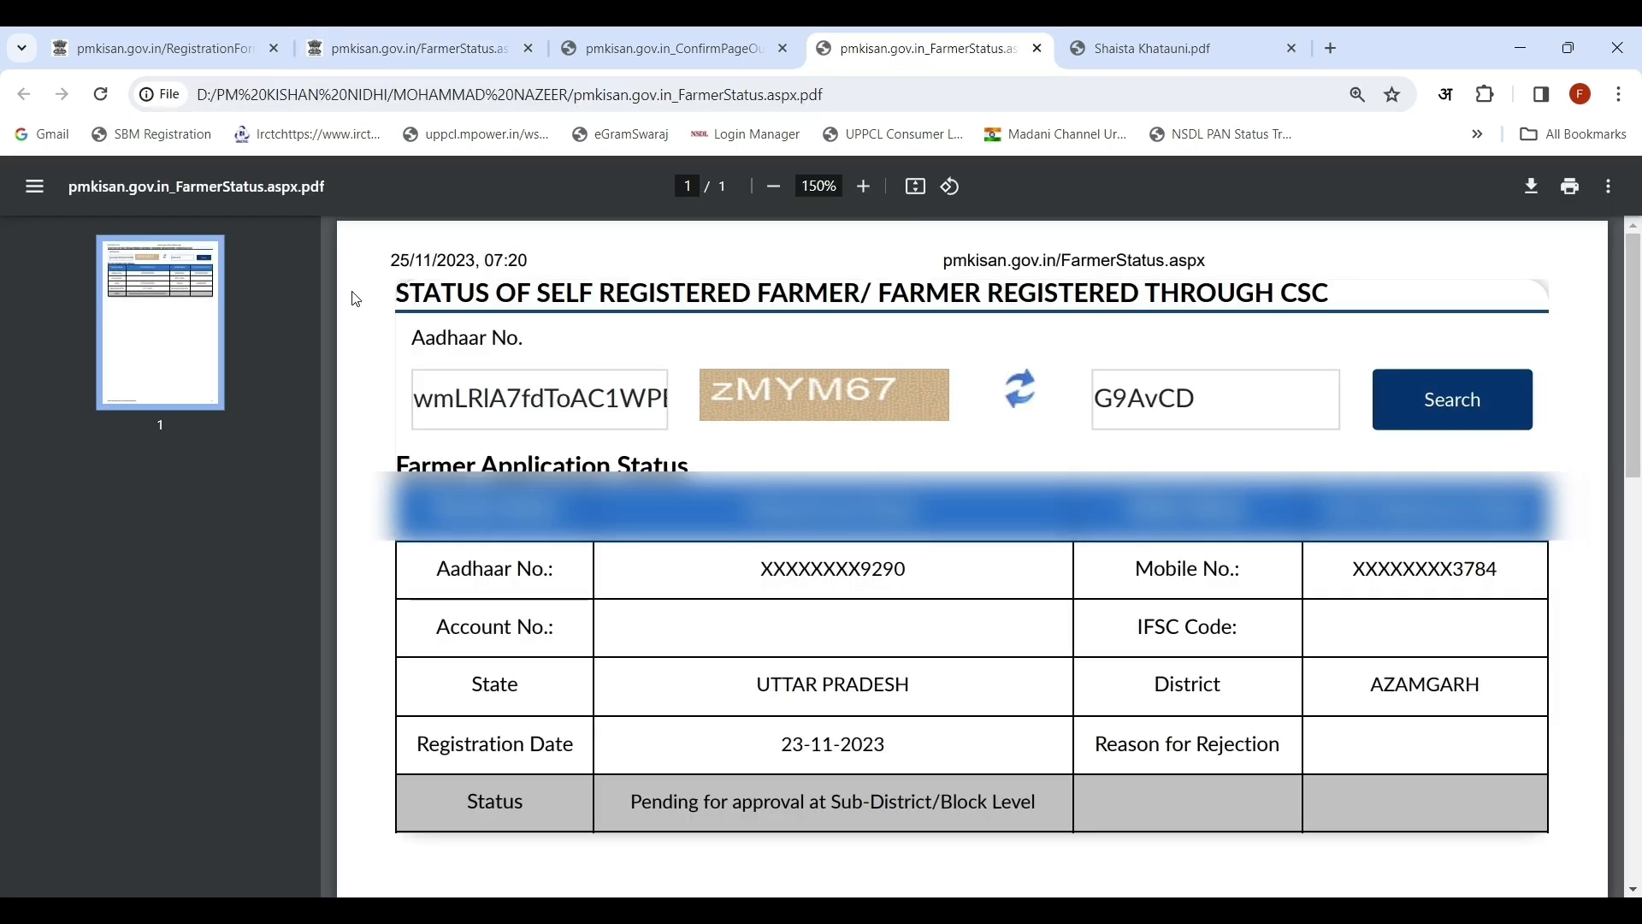